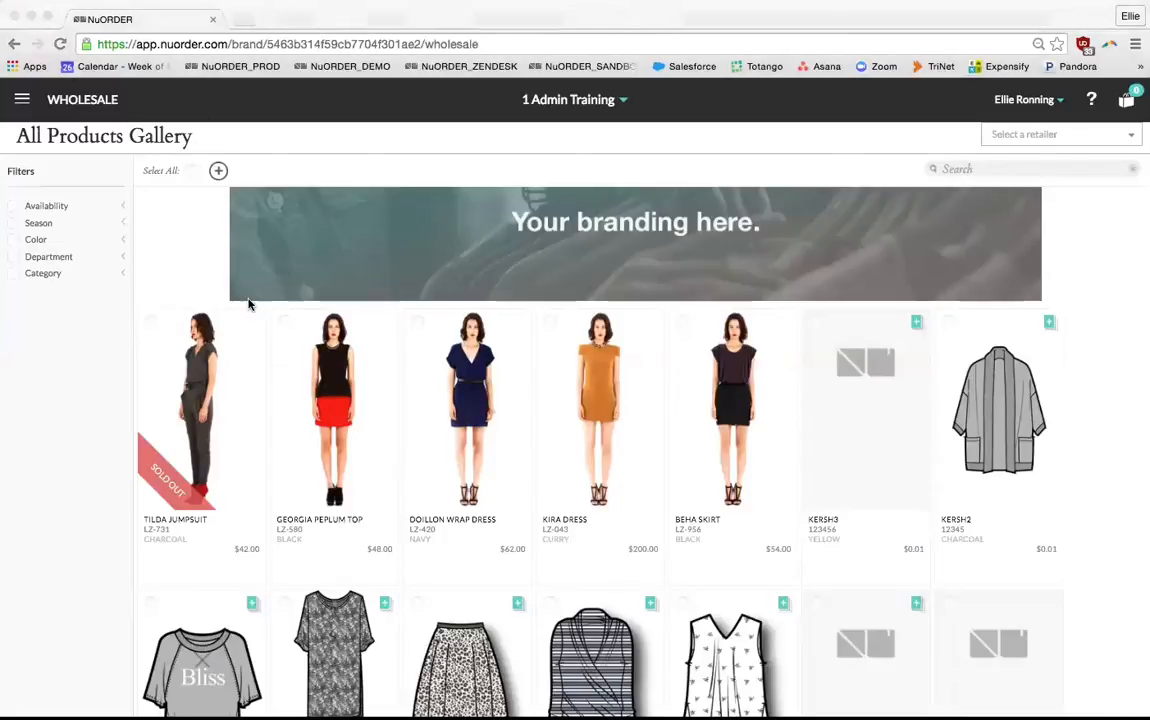
- Switch to PriceList_Template.xlsx in Excel and review the column headings from SEASON through DISABLED
{"action": "left_click", "coordinate": [920, 628]}
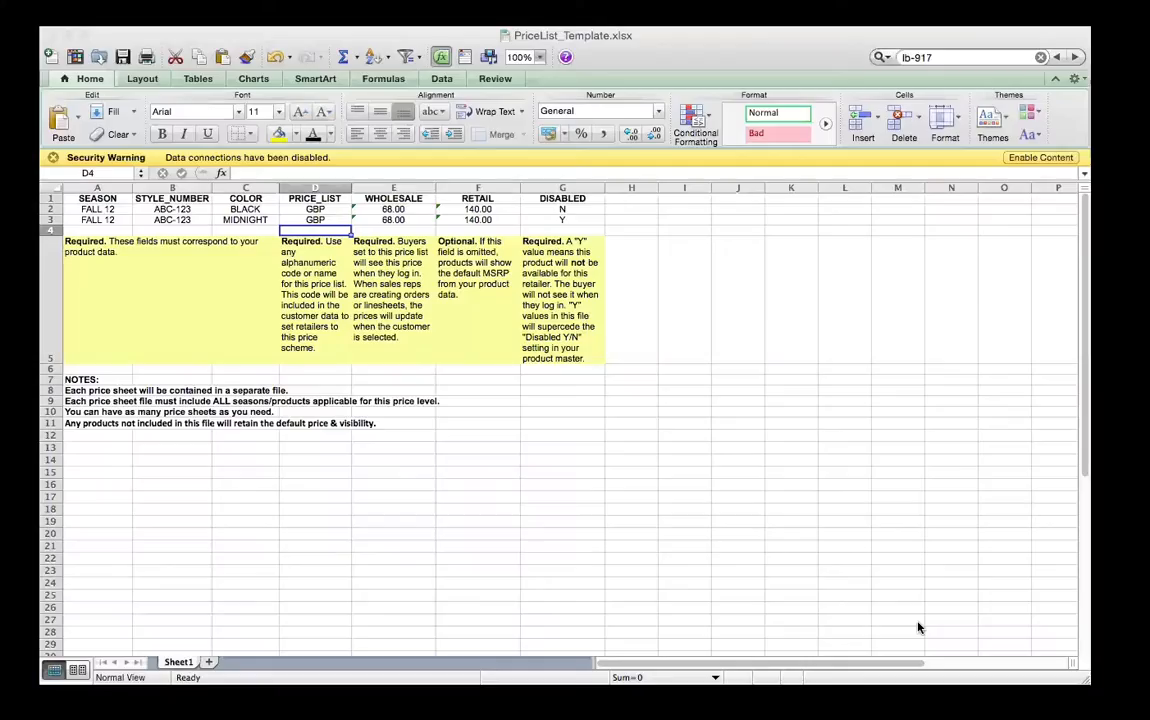
{"action": "left_click", "coordinate": [883, 35]}
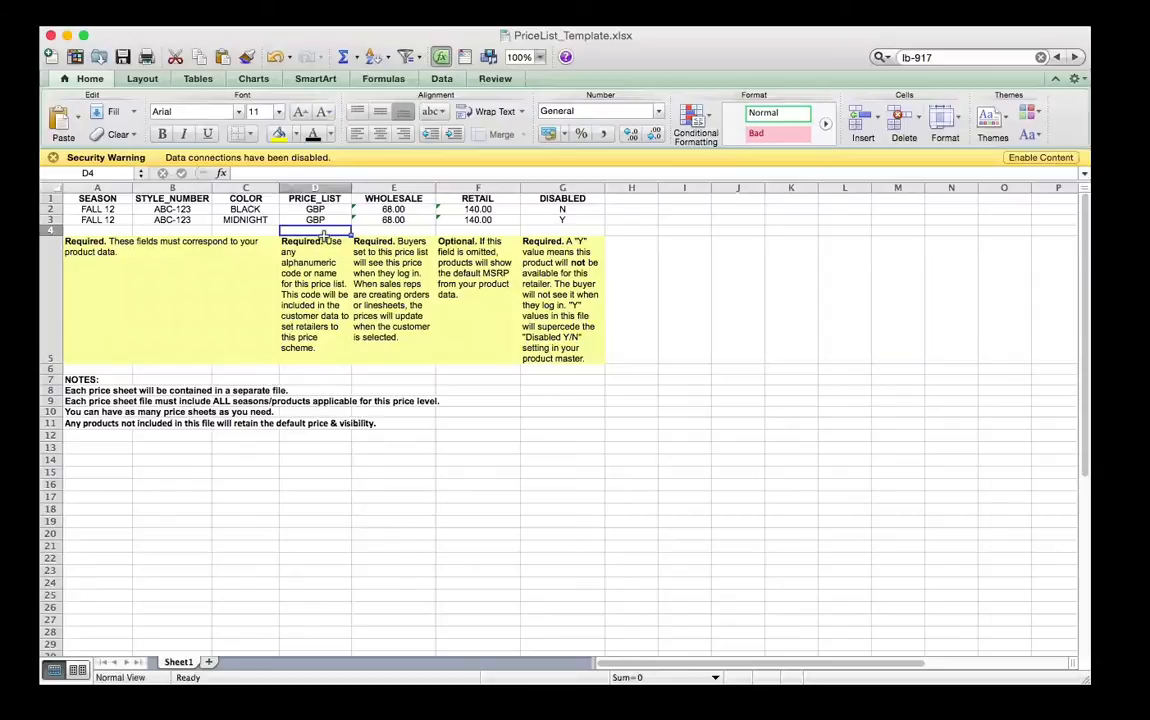
{"action": "left_click", "coordinate": [118, 208]}
{"action": "left_click", "coordinate": [113, 199]}
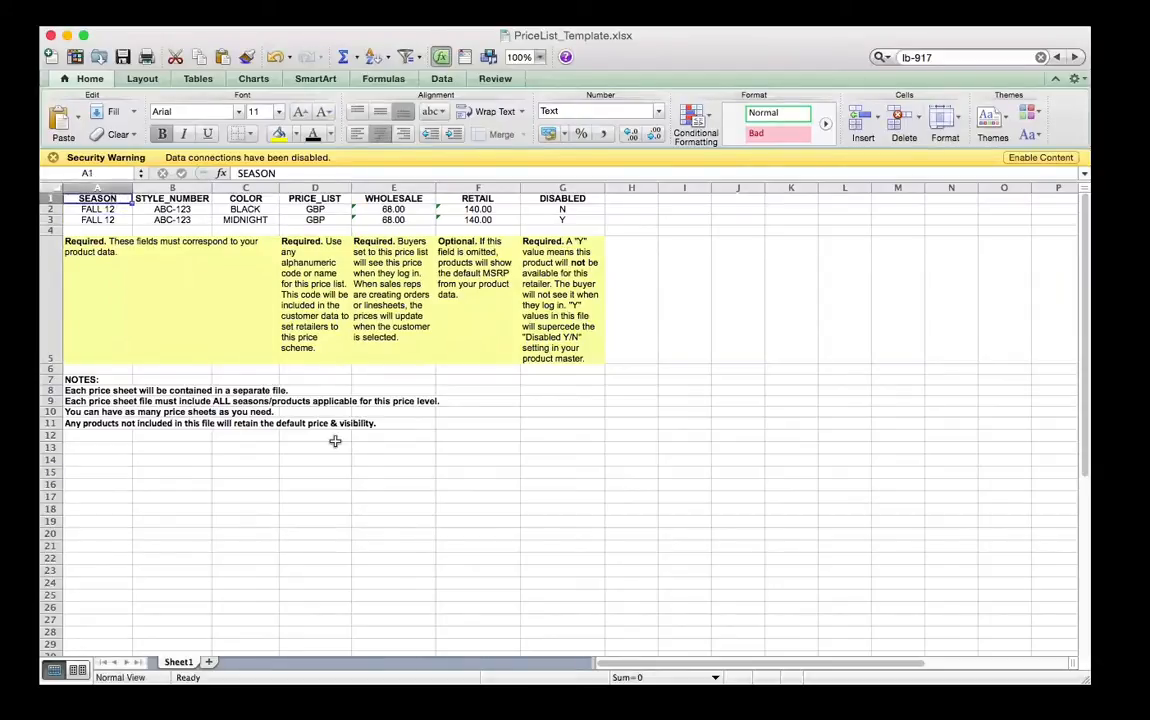
{"action": "key", "text": "Right"}
{"action": "key", "text": "Right"}
{"action": "key", "text": "Right"}
{"action": "key", "text": "Right"}
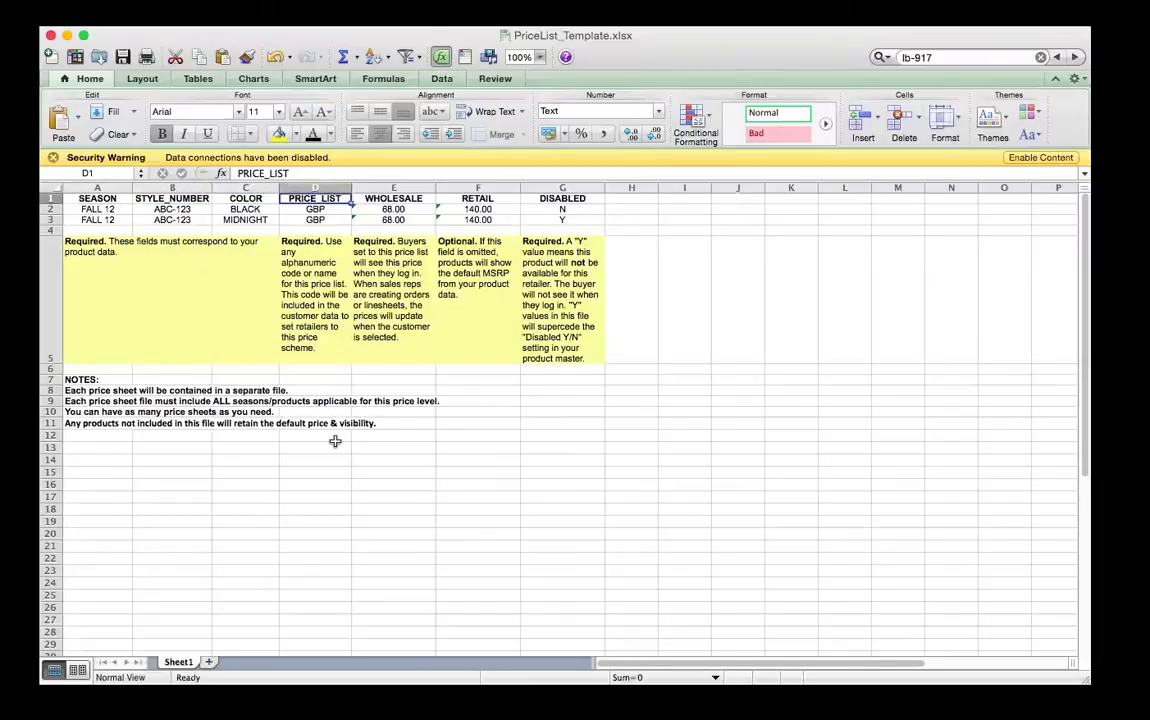
{"action": "key", "text": "Right"}
{"action": "key", "text": "Right"}
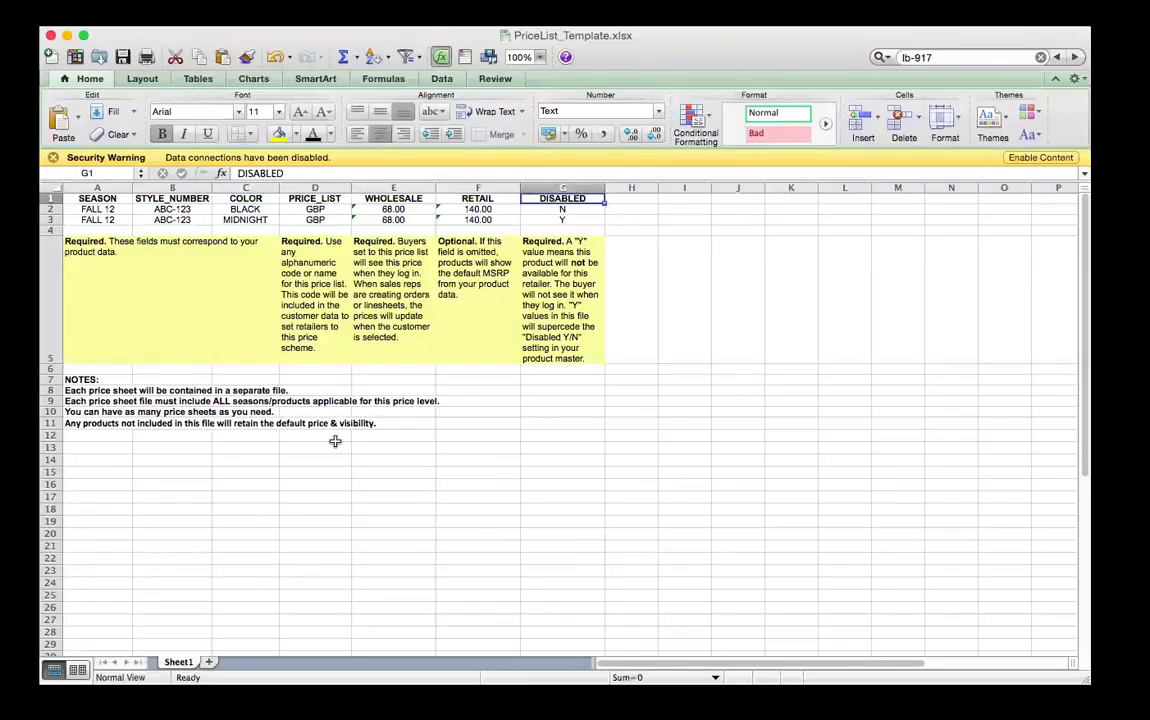
- Examine the first sample row, FALL 12 / ABC-123 / BLACK, from its season across to its disabled flag
{"action": "left_click", "coordinate": [89, 211]}
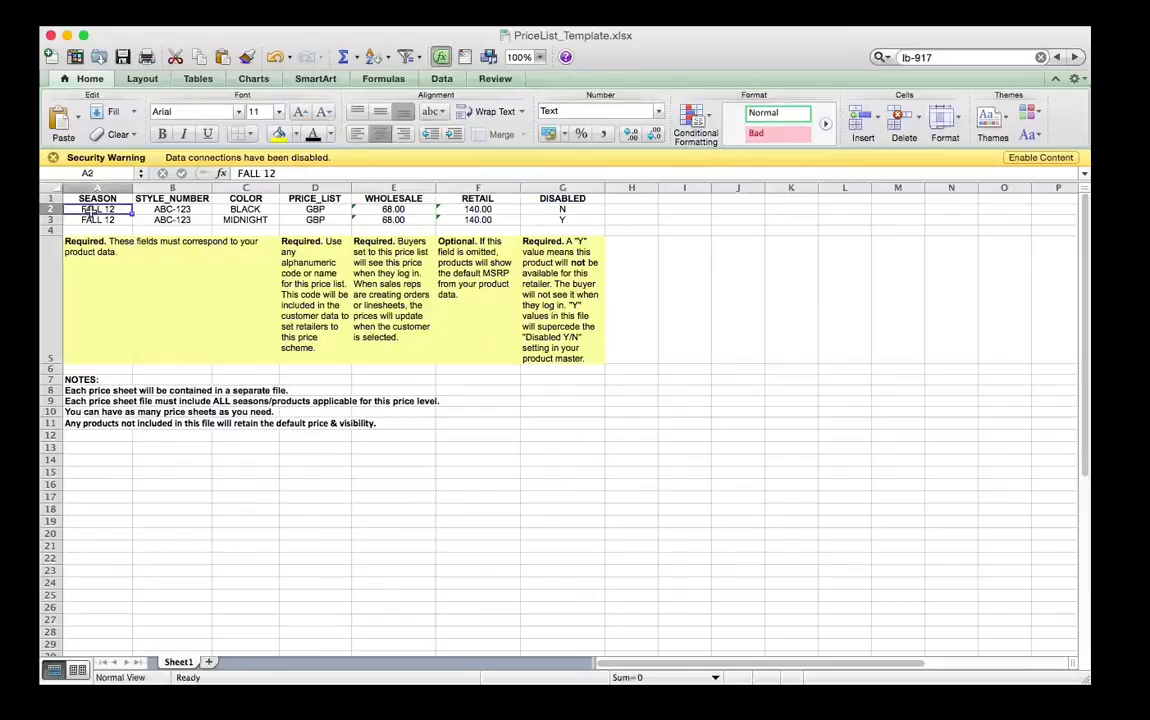
{"action": "left_click", "coordinate": [155, 210]}
{"action": "left_click", "coordinate": [231, 208]}
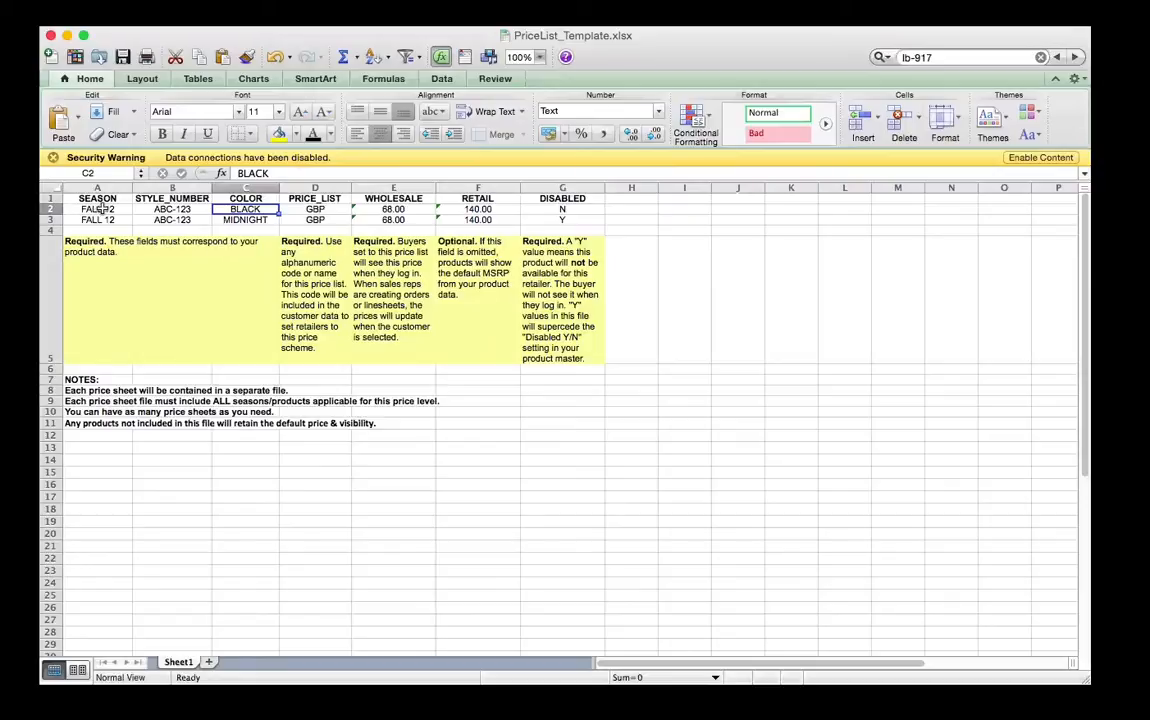
{"action": "left_click", "coordinate": [340, 209]}
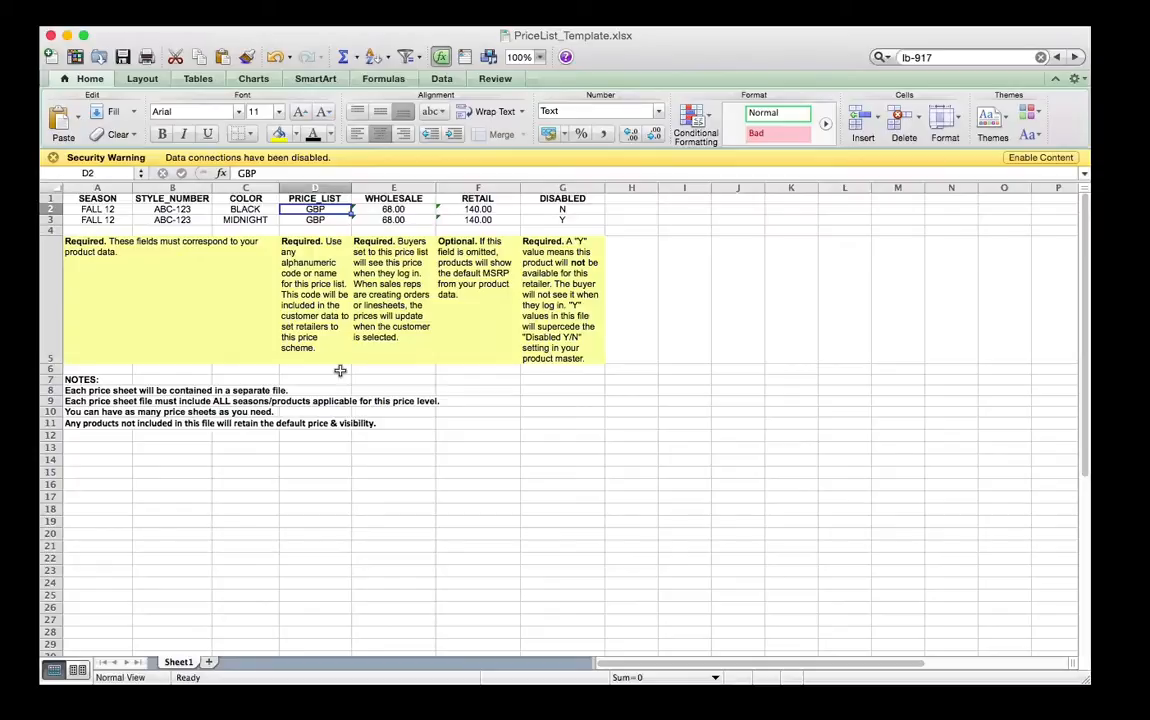
{"action": "key", "text": "Right"}
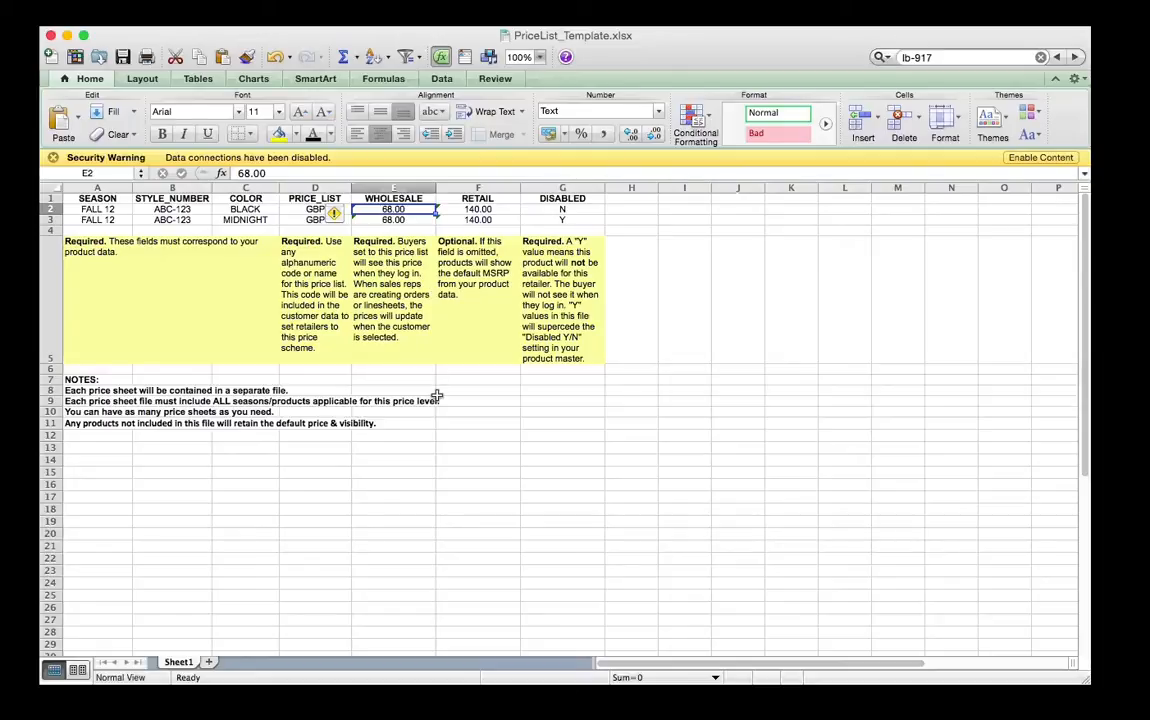
{"action": "left_click", "coordinate": [487, 210]}
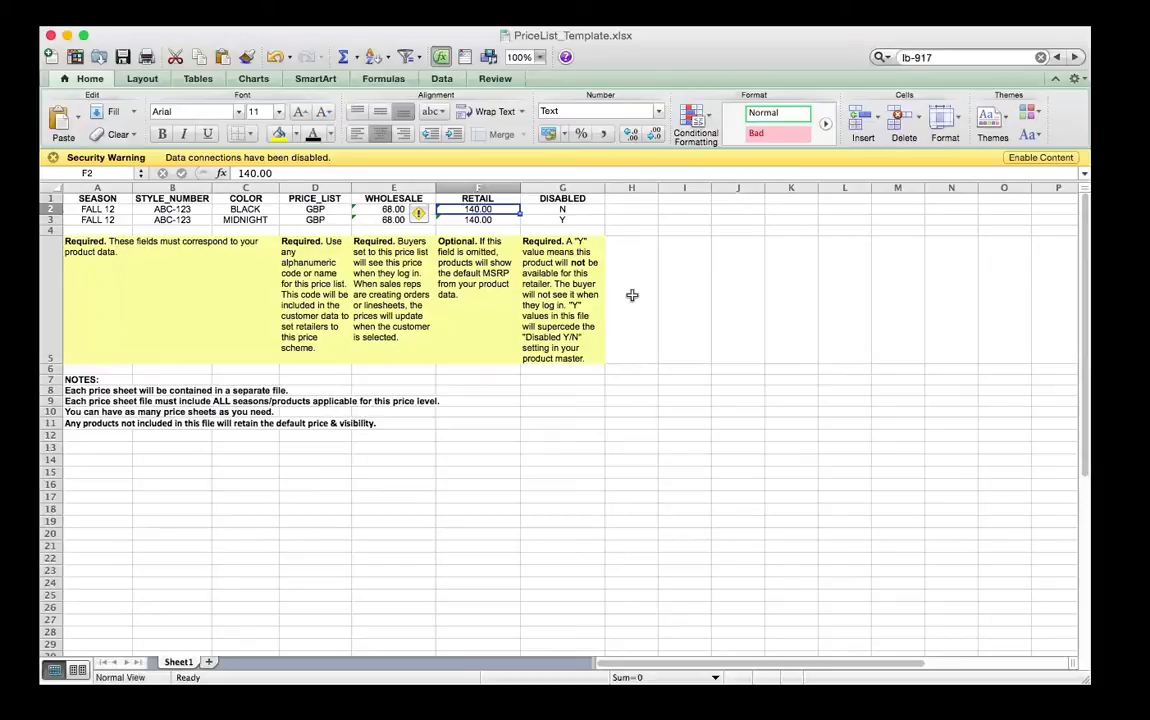
{"action": "left_click", "coordinate": [558, 211]}
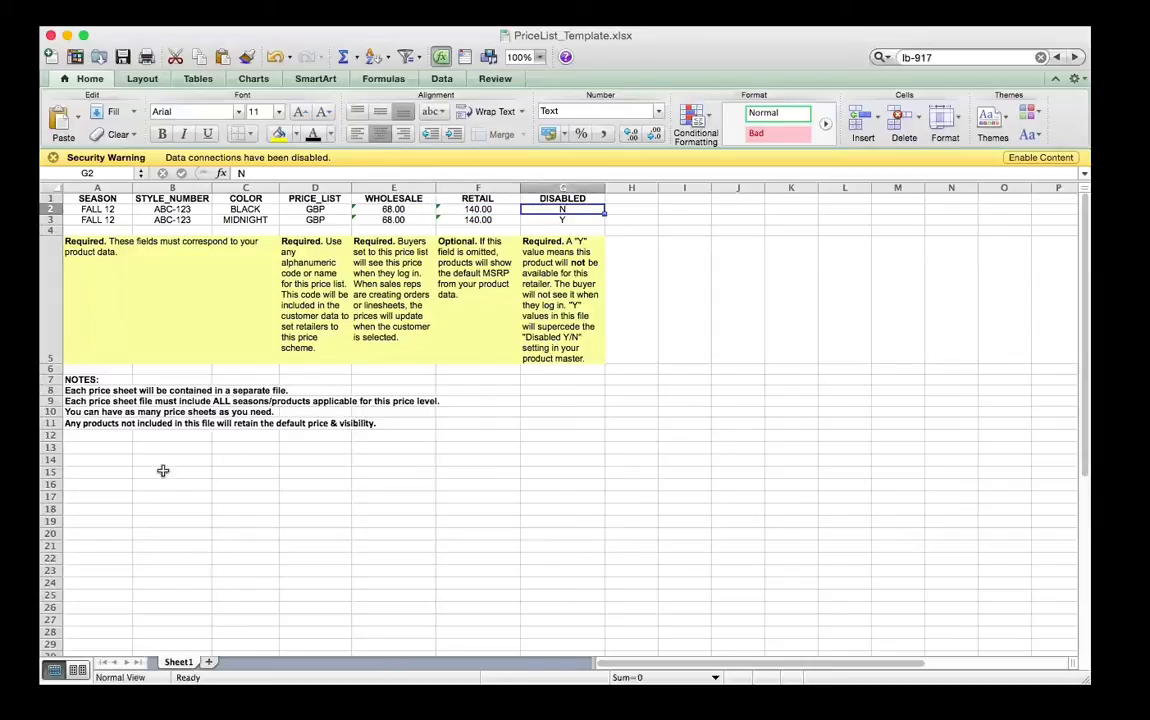
- Review the notes under the template table, then check the price list code in the first sample row
{"action": "left_click", "coordinate": [114, 436]}
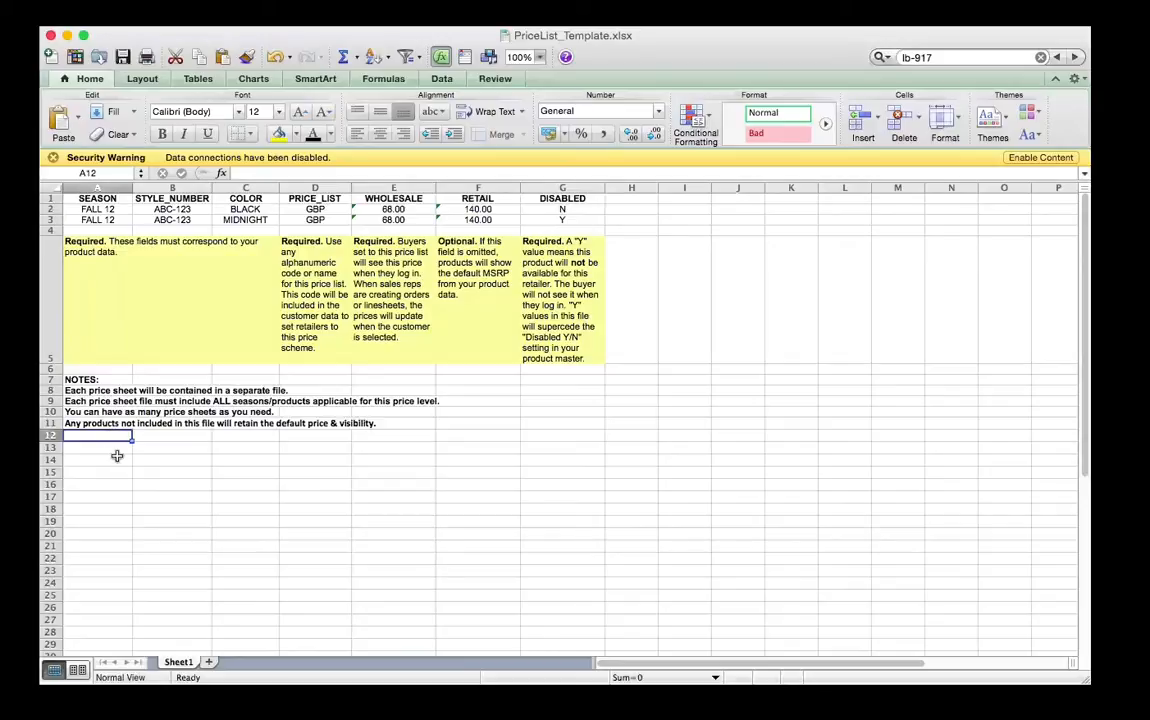
{"action": "left_click", "coordinate": [116, 448]}
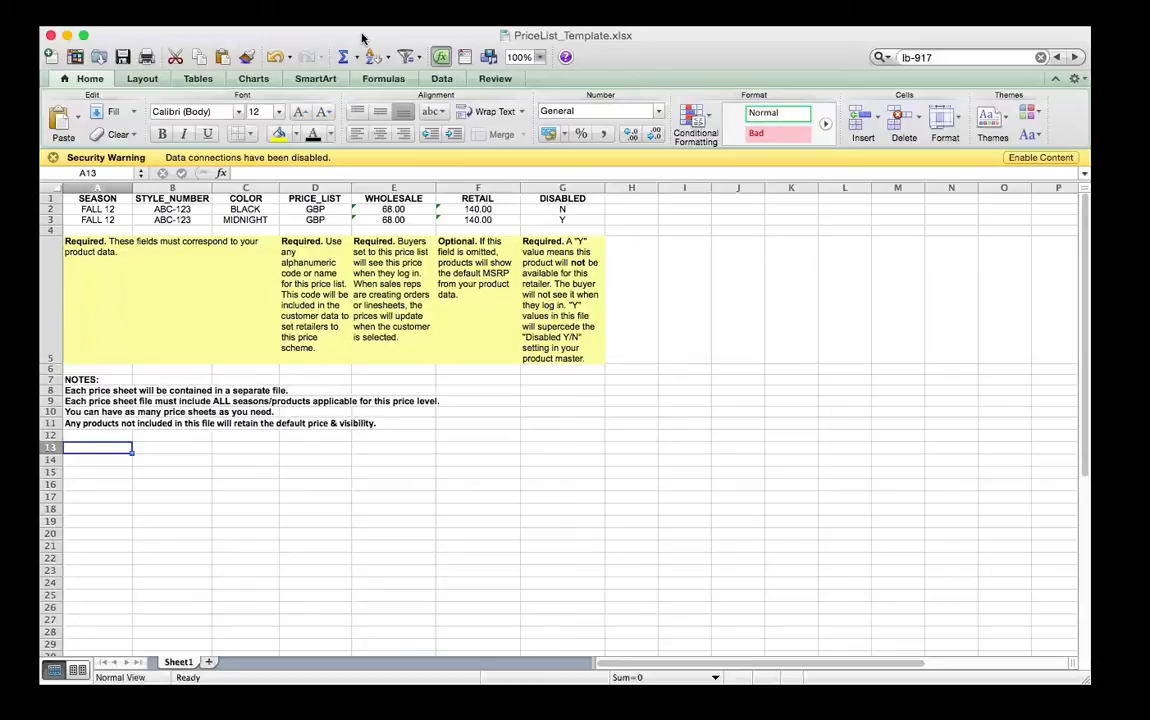
{"action": "left_click", "coordinate": [316, 209]}
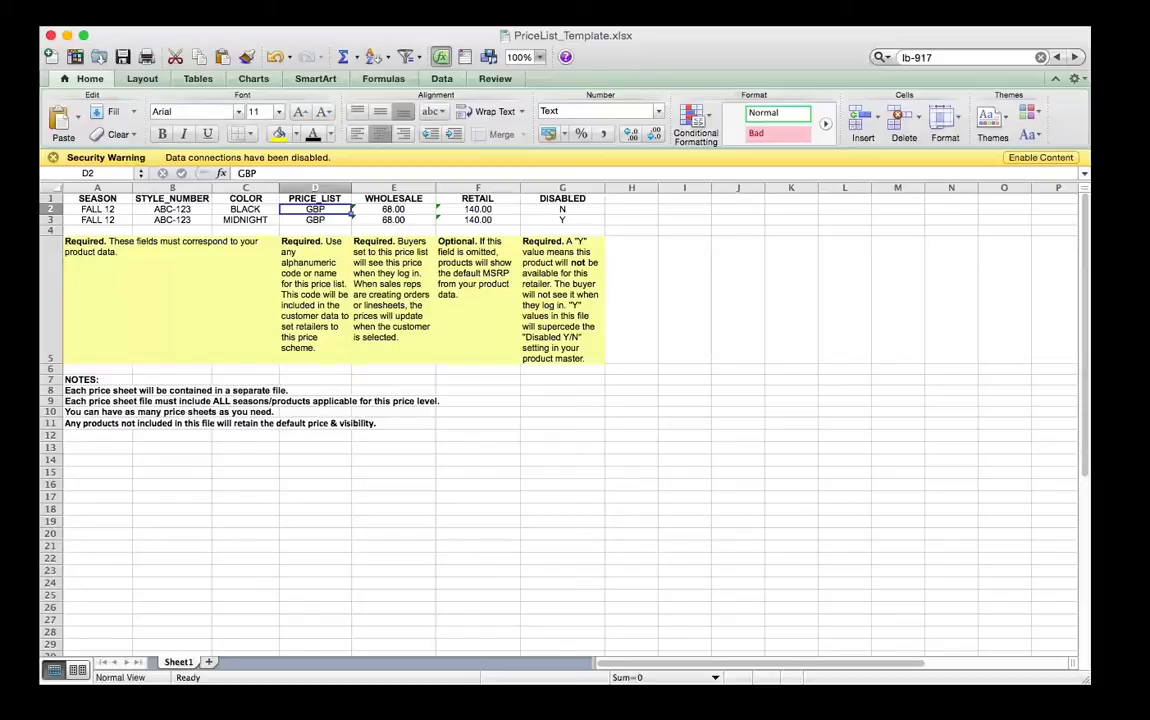
- Switch to the Test 2.csv workbook and widen column G so the full Wholesale Price heading shows
{"action": "key", "text": "super+grave"}
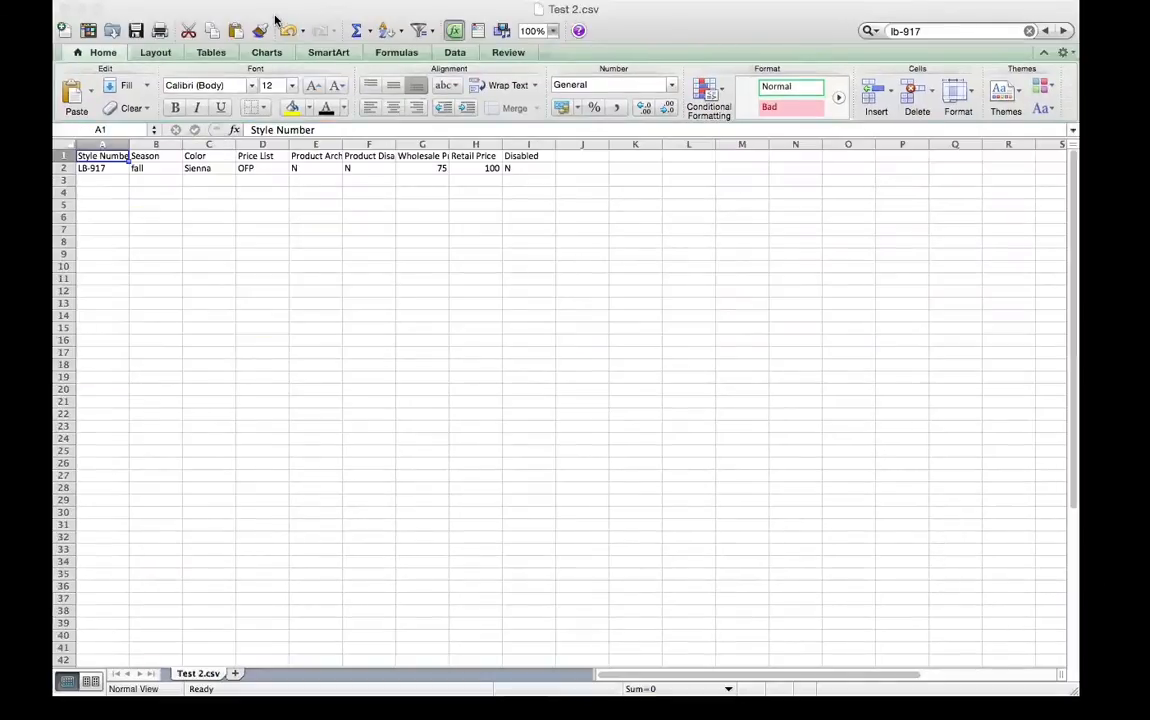
{"action": "left_click", "coordinate": [256, 9]}
{"action": "left_click", "coordinate": [90, 168]}
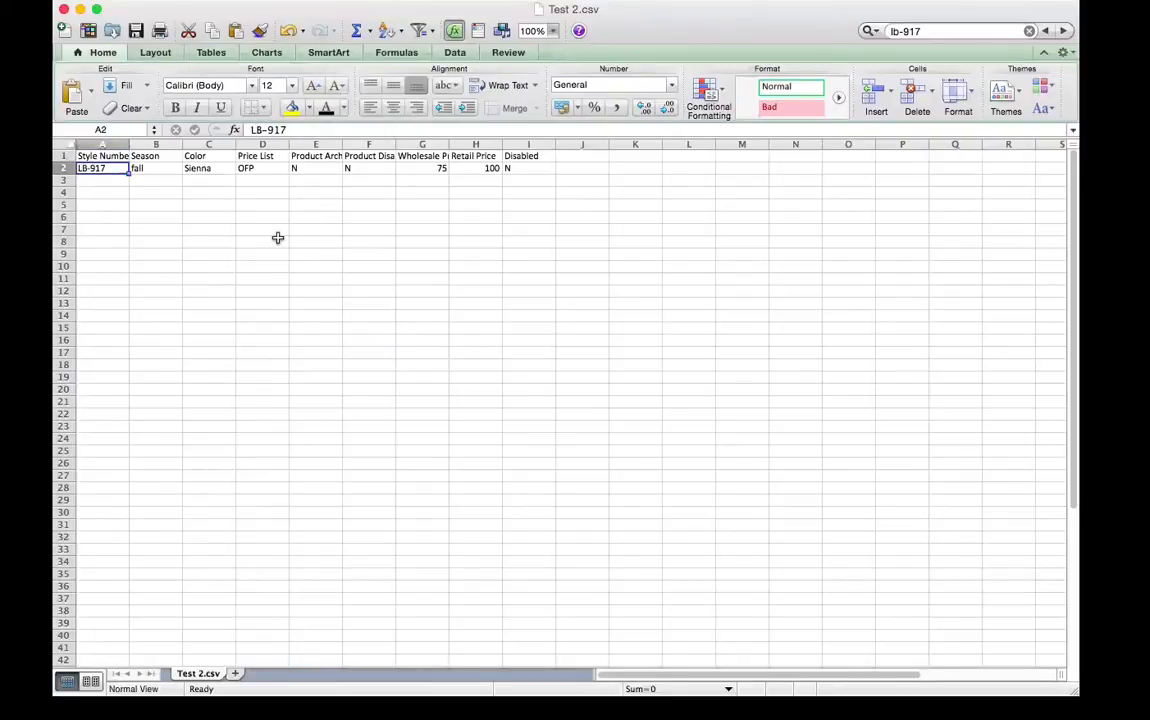
{"action": "left_click_drag", "start_coordinate": [449, 143], "coordinate": [477, 141]}
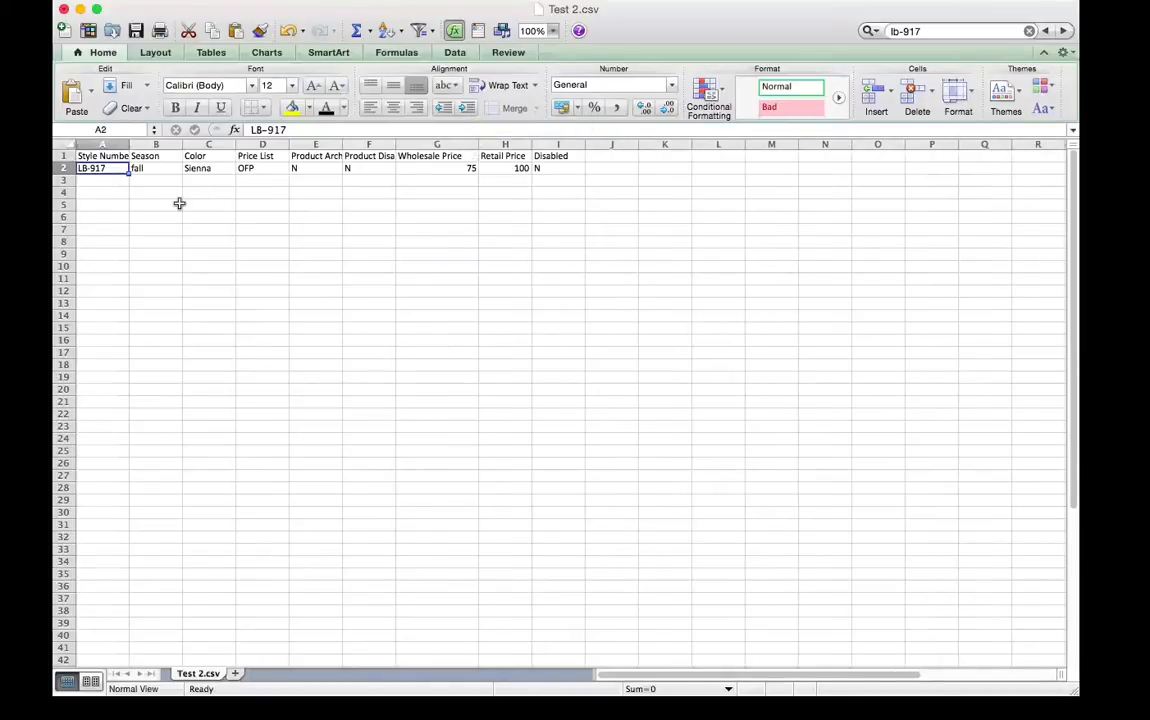
- Check the season, color and price list of the LB-917 row, and slightly widen the product archive column E
{"action": "key", "text": "Tab"}
{"action": "key", "text": "Tab"}
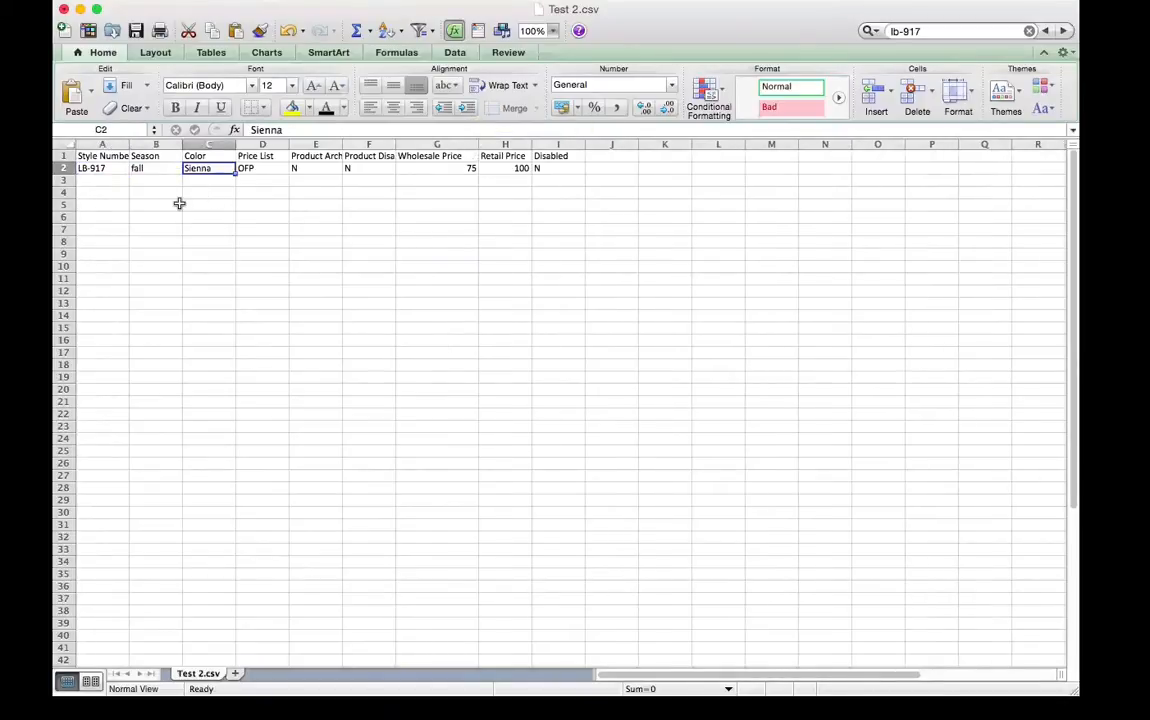
{"action": "key", "text": "Tab"}
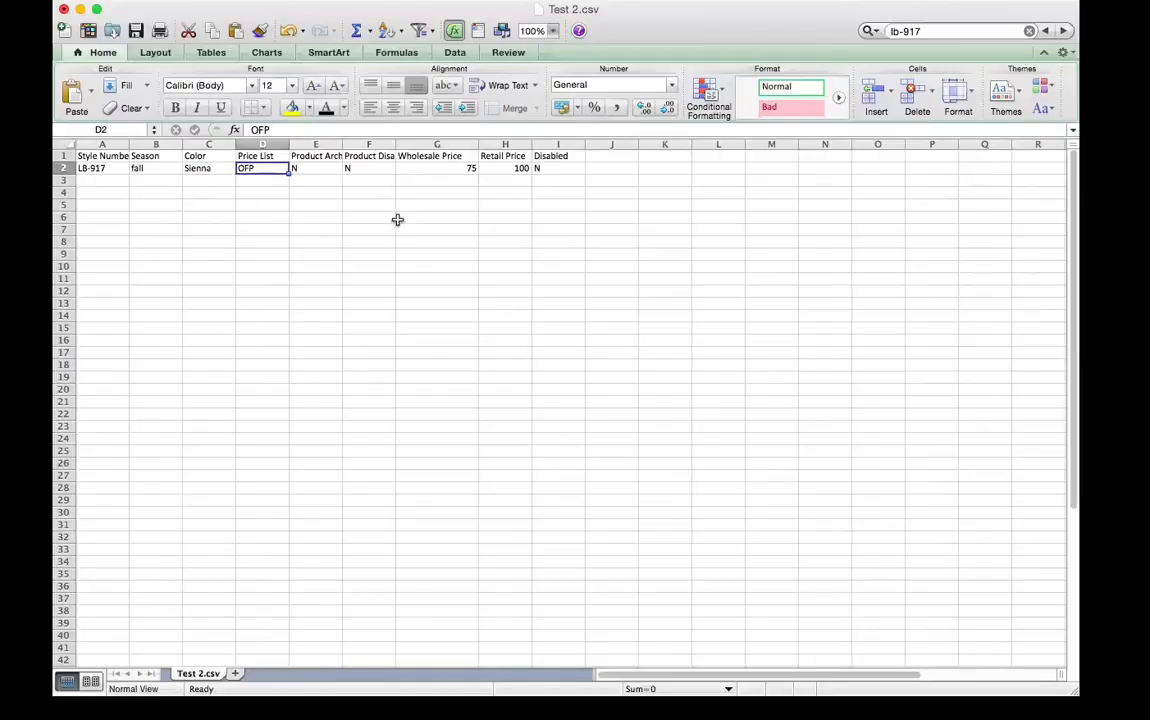
{"action": "left_click_drag", "start_coordinate": [342, 144], "coordinate": [355, 143]}
- Review the LB-917 row's remaining fields through Disabled, then return to its wholesale price
{"action": "key", "text": "Right"}
{"action": "key", "text": "Right"}
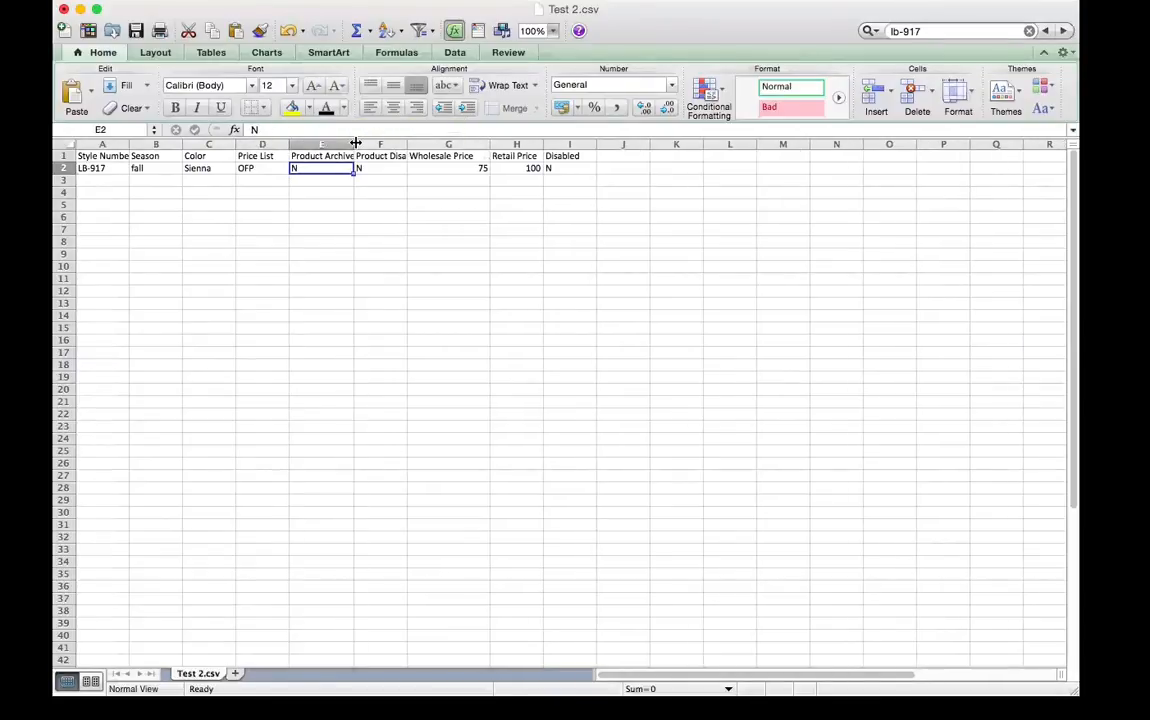
{"action": "key", "text": "Right"}
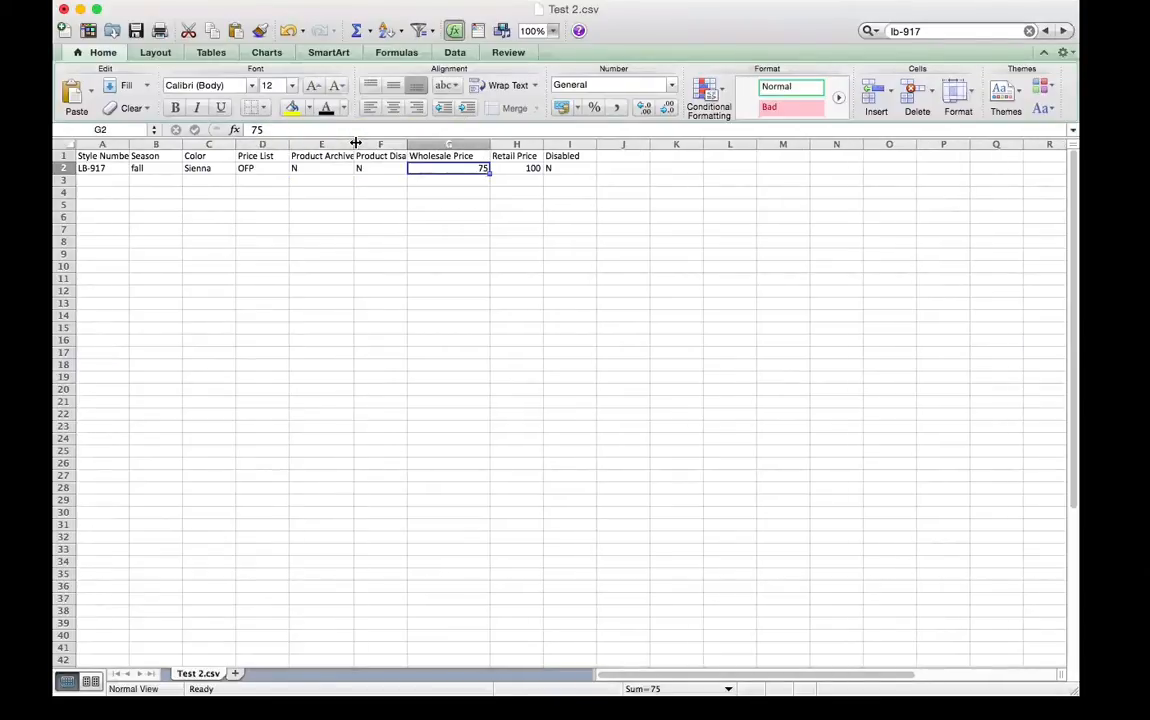
{"action": "key", "text": "Right"}
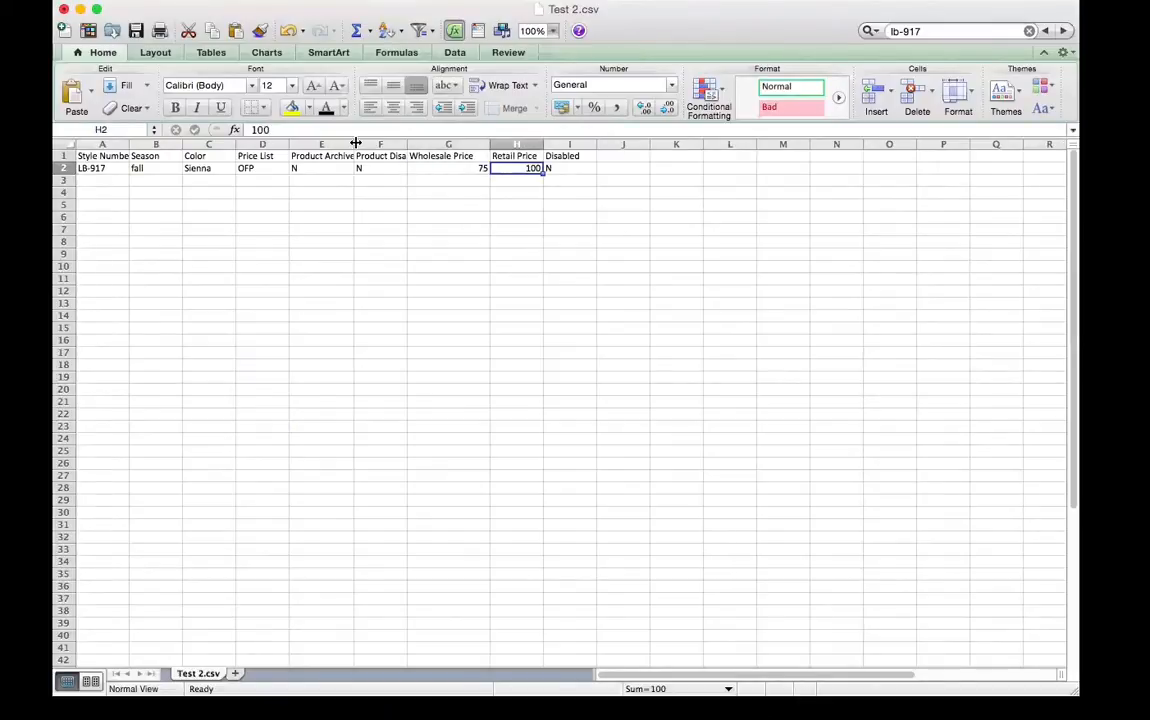
{"action": "key", "text": "Right"}
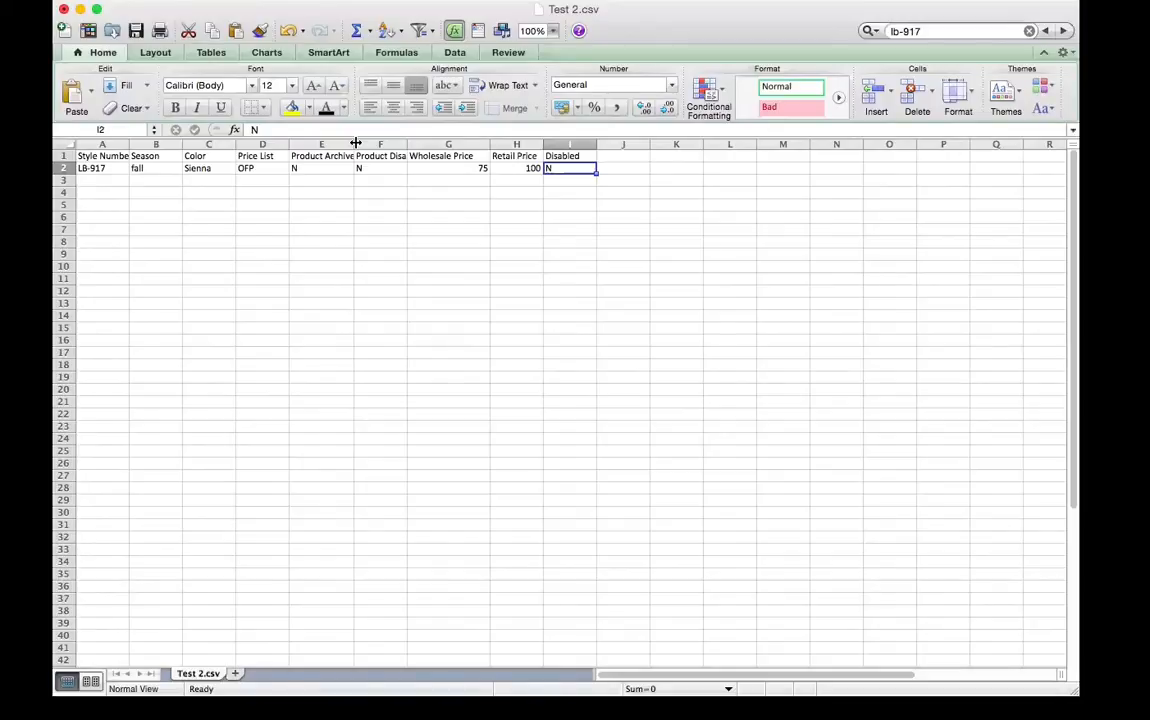
{"action": "left_click", "coordinate": [480, 168]}
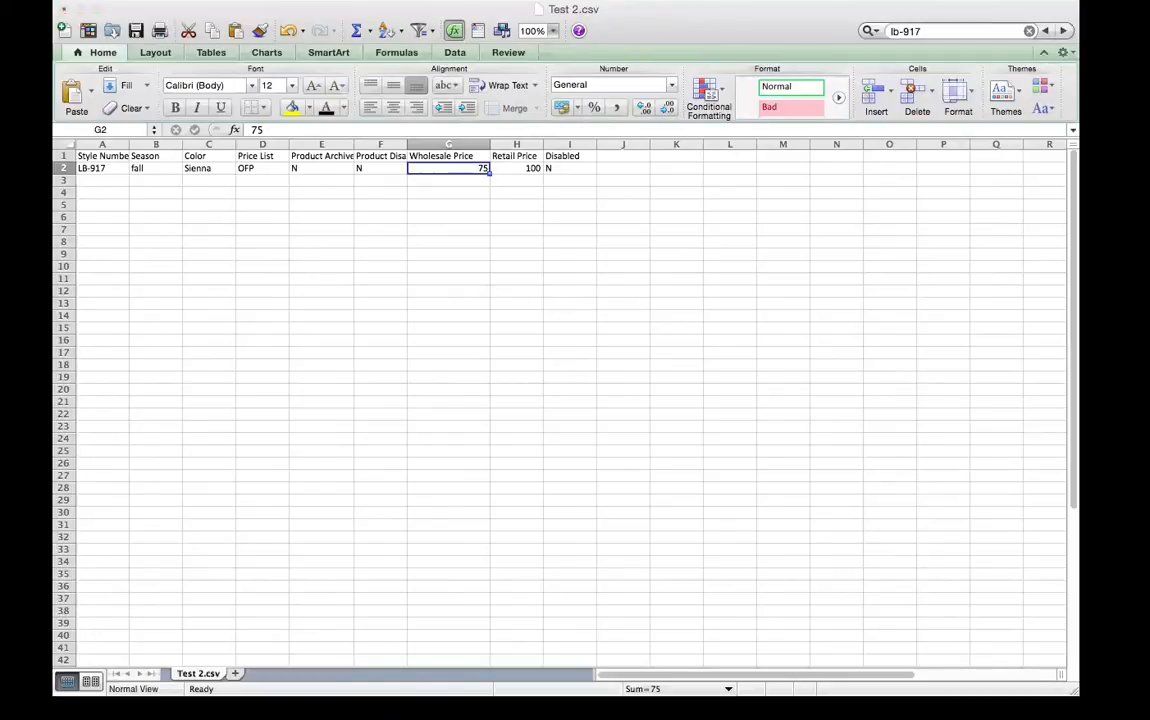
- Switch to NuORDER in Chrome, search the product gallery for "lb-9" and open the Coco Suede Romper's details
{"action": "key", "text": "super+Tab"}
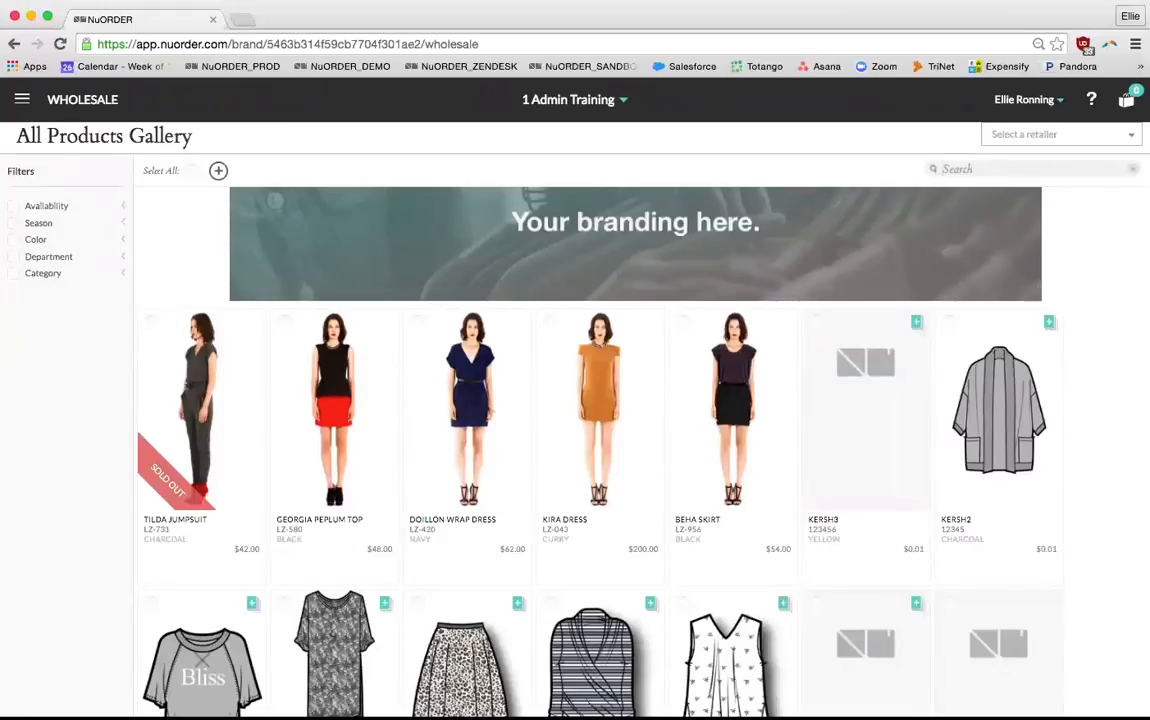
{"action": "type", "text": "lb-917"}
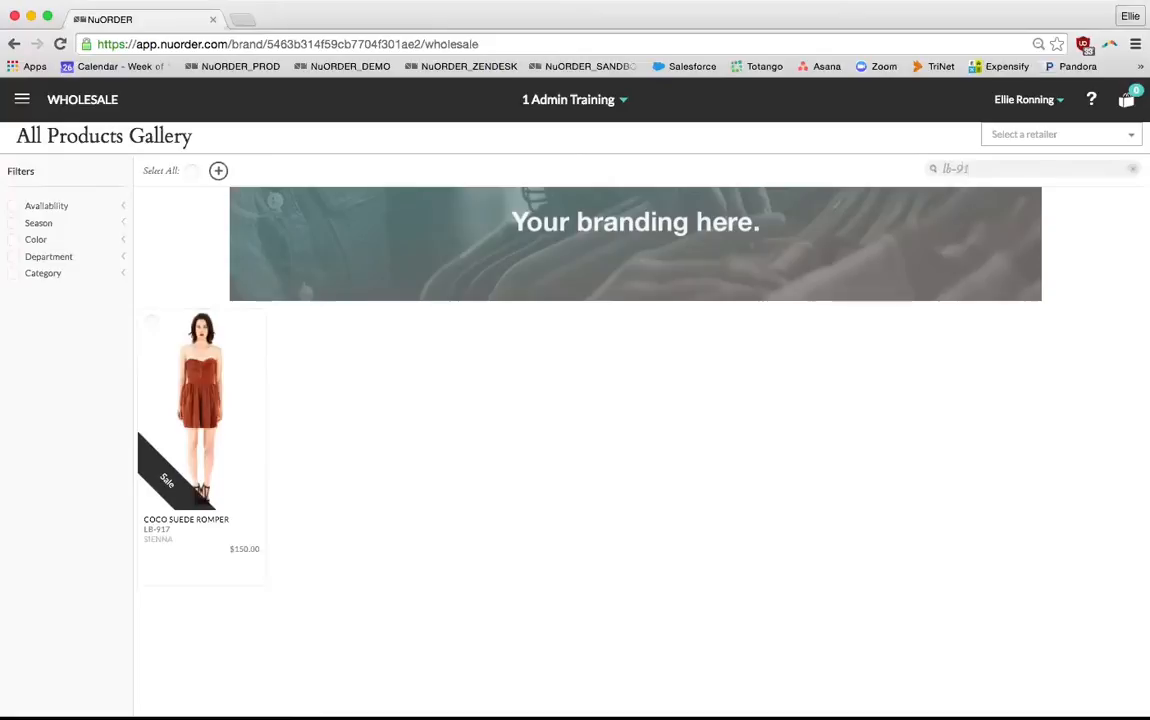
{"action": "key", "text": "BackSpace"}
{"action": "key", "text": "BackSpace"}
{"action": "left_click", "coordinate": [249, 497]}
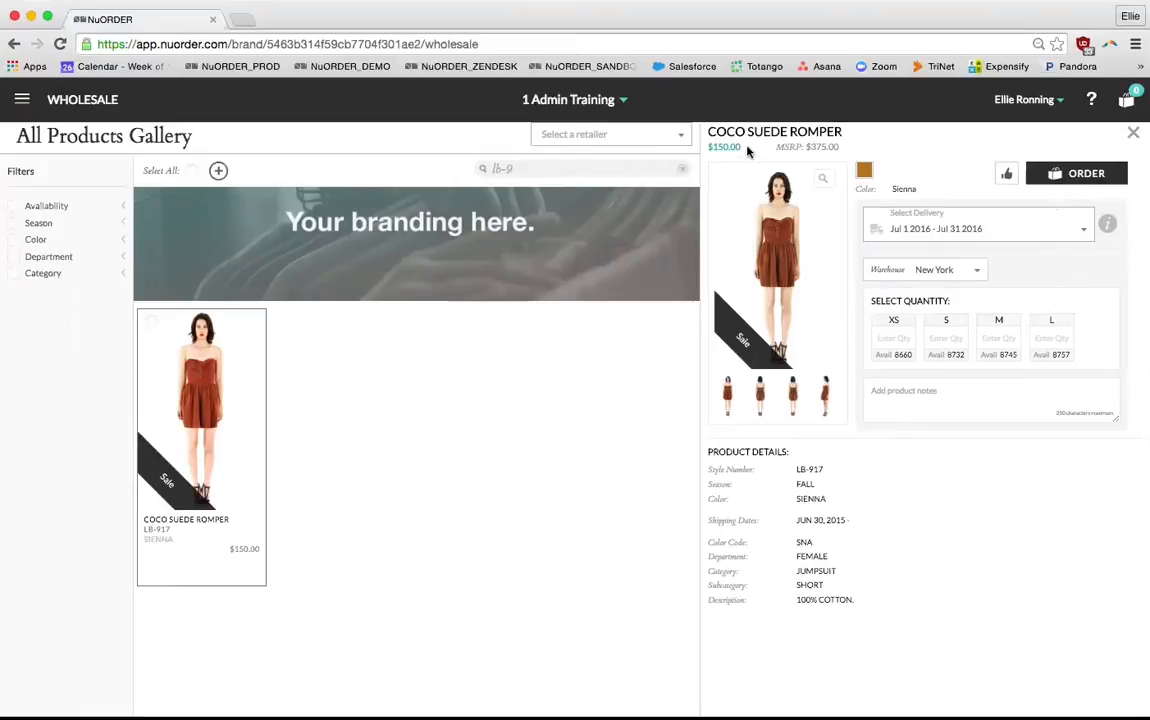
- Close the Coco Suede Romper's details and clear the gallery search
{"action": "left_click", "coordinate": [1133, 133]}
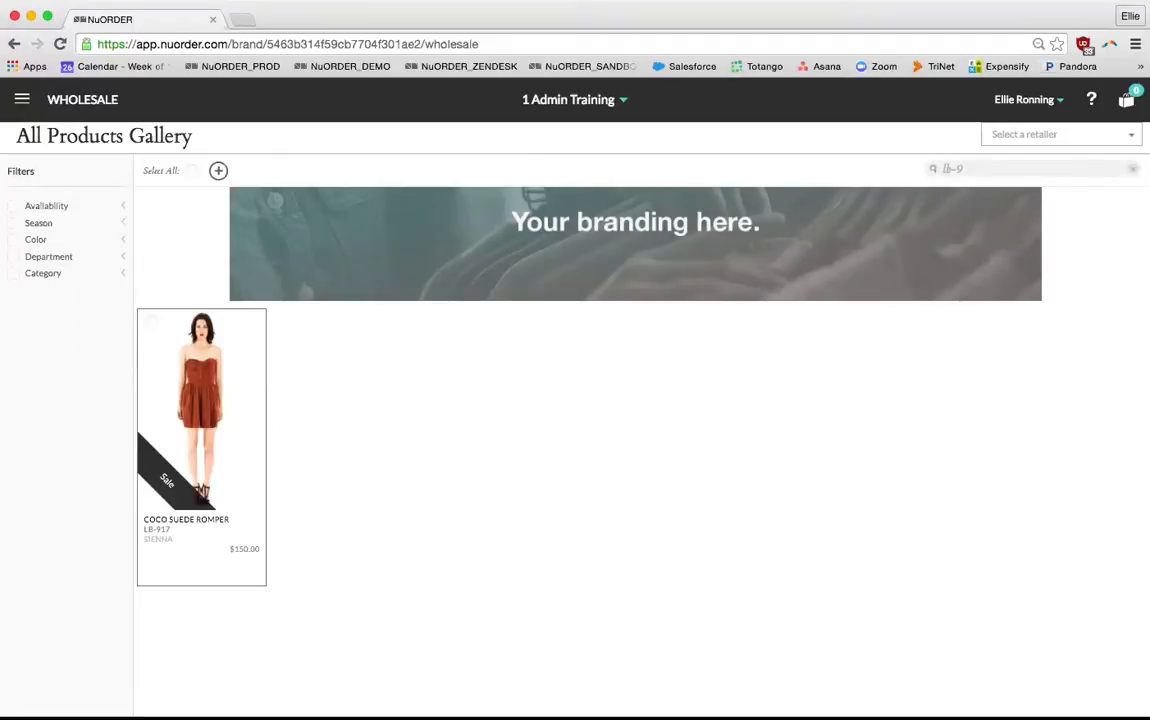
{"action": "key", "text": "BackSpace"}
{"action": "key", "text": "BackSpace"}
{"action": "key", "text": "BackSpace"}
{"action": "key", "text": "BackSpace"}
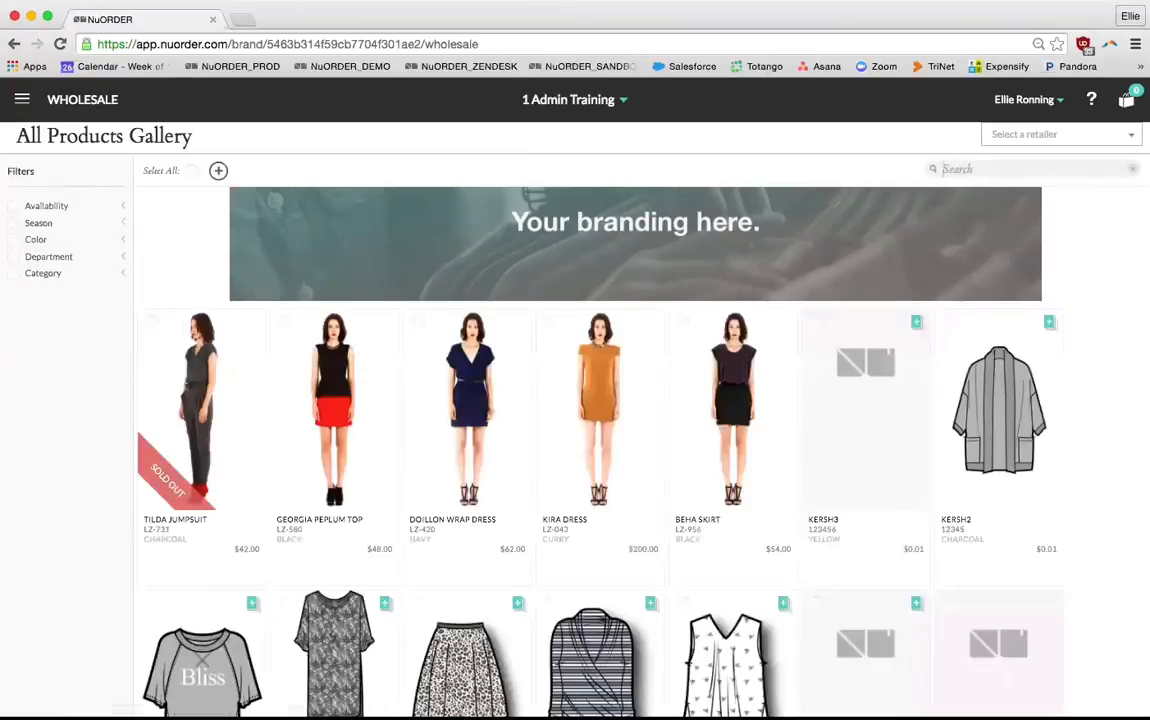
- Set the retailer to Alii's Apparel to view the gallery as that retailer
{"action": "left_click", "coordinate": [1061, 134]}
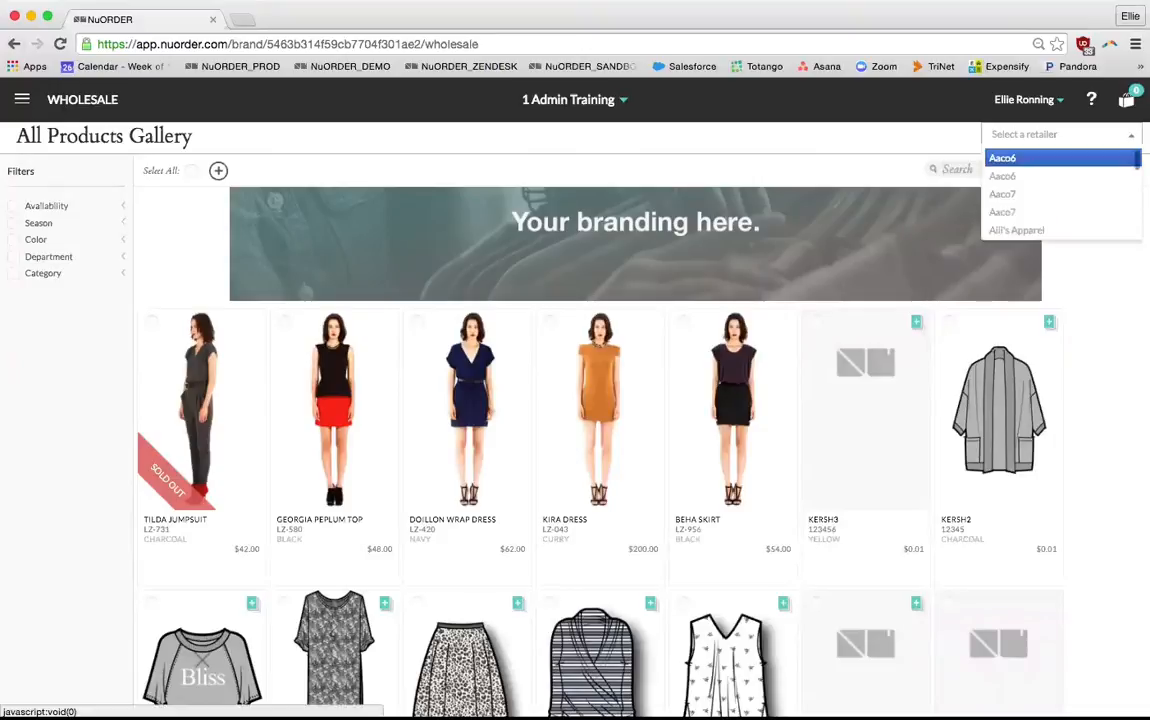
{"action": "key", "text": "Down"}
{"action": "key", "text": "Down"}
{"action": "key", "text": "Down"}
{"action": "key", "text": "Down"}
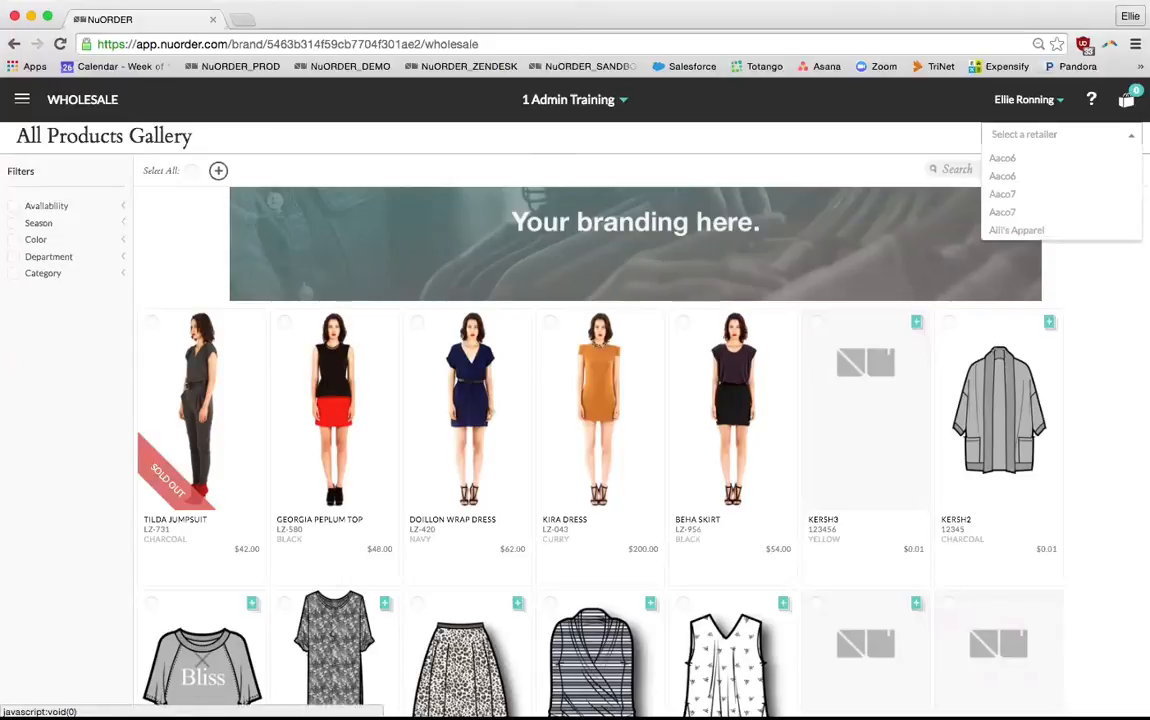
{"action": "key", "text": "Down"}
{"action": "key", "text": "Down"}
{"action": "key", "text": "Down"}
{"action": "key", "text": "Down"}
{"action": "key", "text": "Down"}
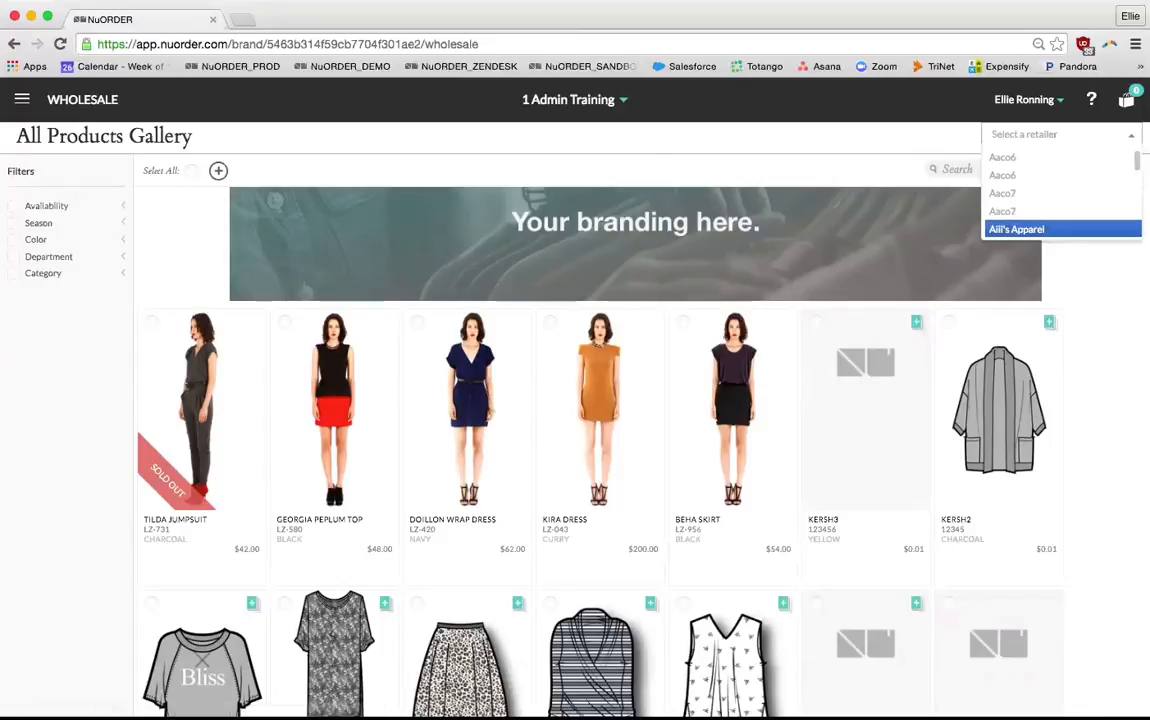
{"action": "left_click", "coordinate": [1017, 229]}
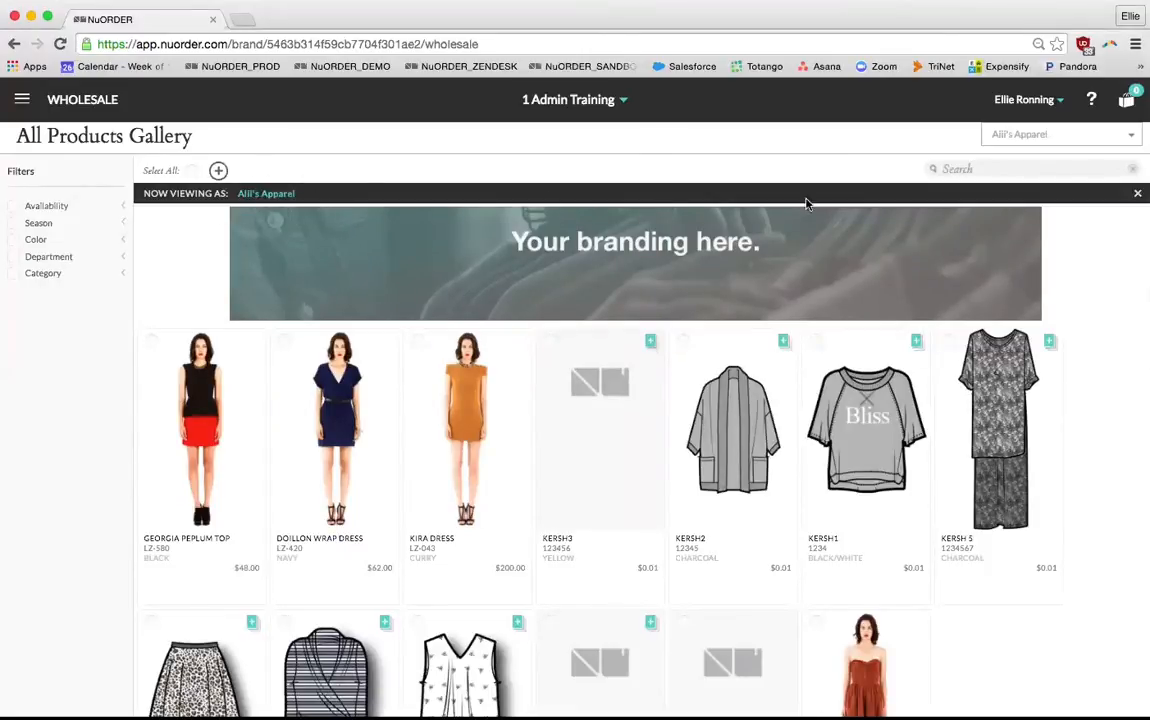
- Search the Alii's Apparel view for "lb-9" and open the Coco Suede Romper to check its retailer-specific prices
{"action": "left_click", "coordinate": [961, 169]}
{"action": "type", "text": "lb-9"}
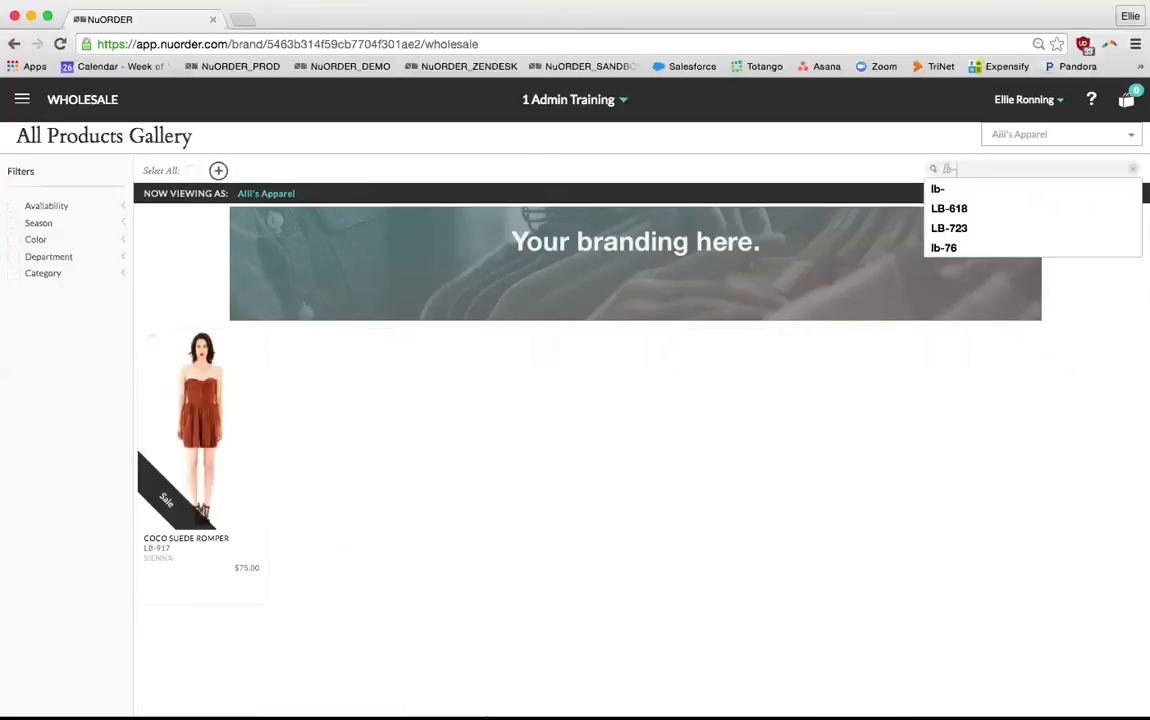
{"action": "left_click", "coordinate": [242, 475]}
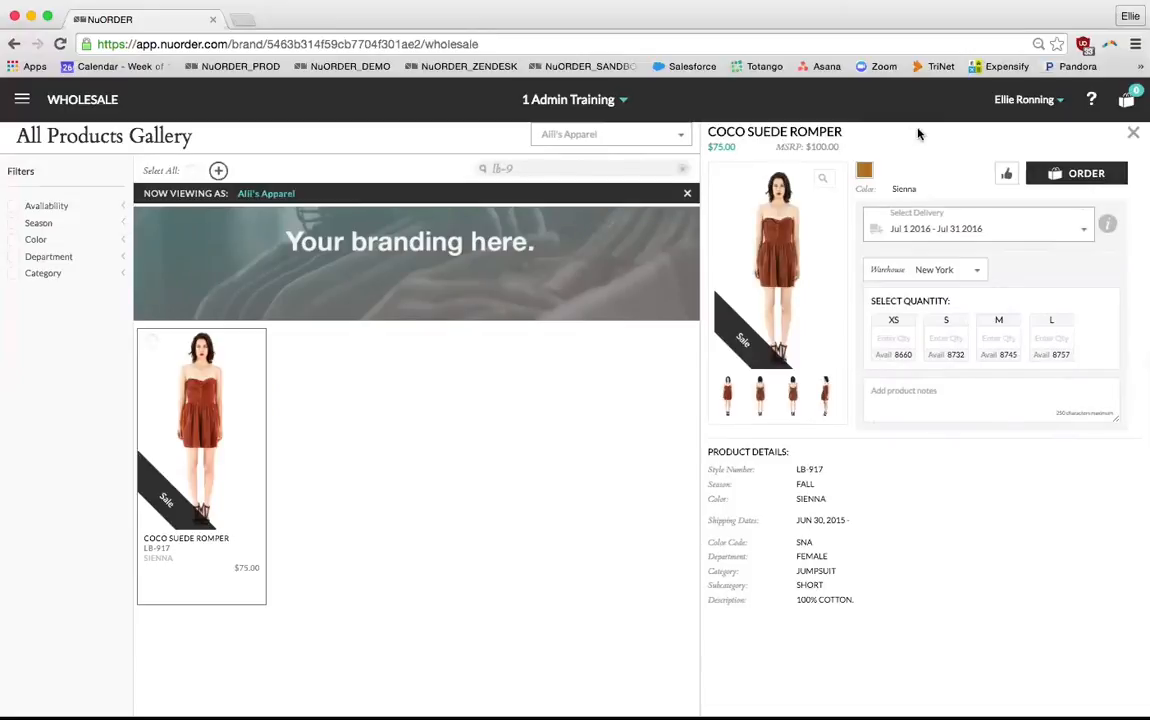
- Close the romper's details and clear the product search in the Alii's Apparel view
{"action": "left_click", "coordinate": [1133, 132]}
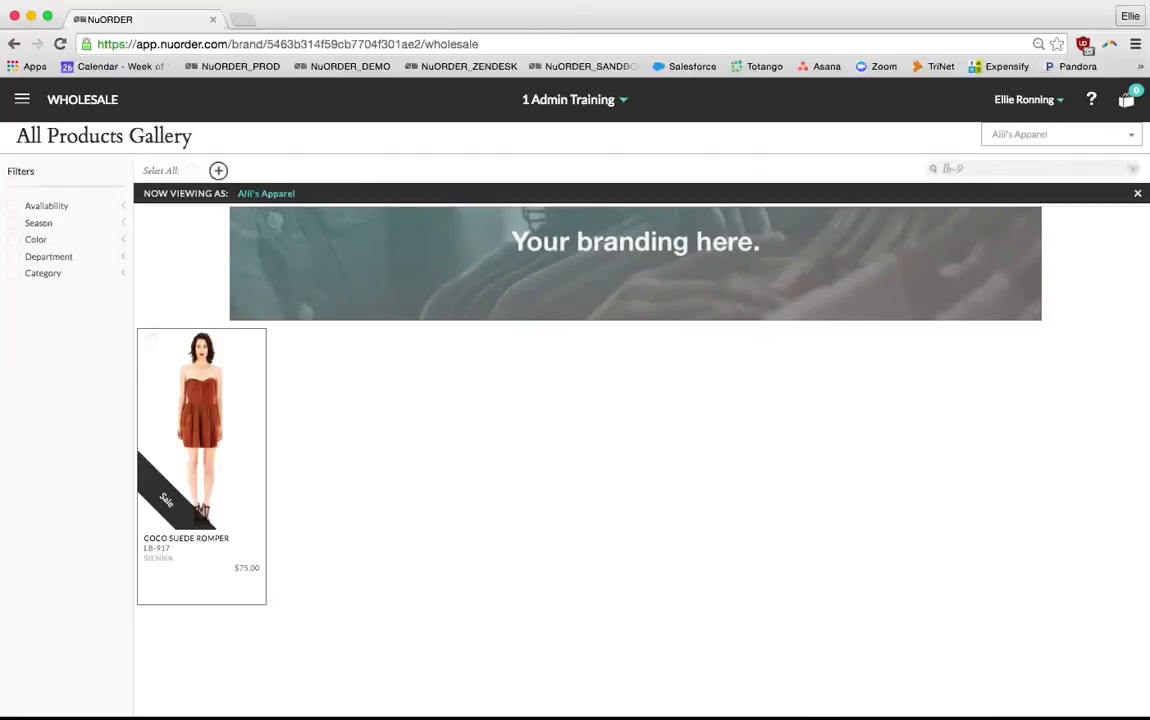
{"action": "key", "text": "BackSpace"}
{"action": "key", "text": "BackSpace"}
{"action": "key", "text": "BackSpace"}
{"action": "key", "text": "BackSpace"}
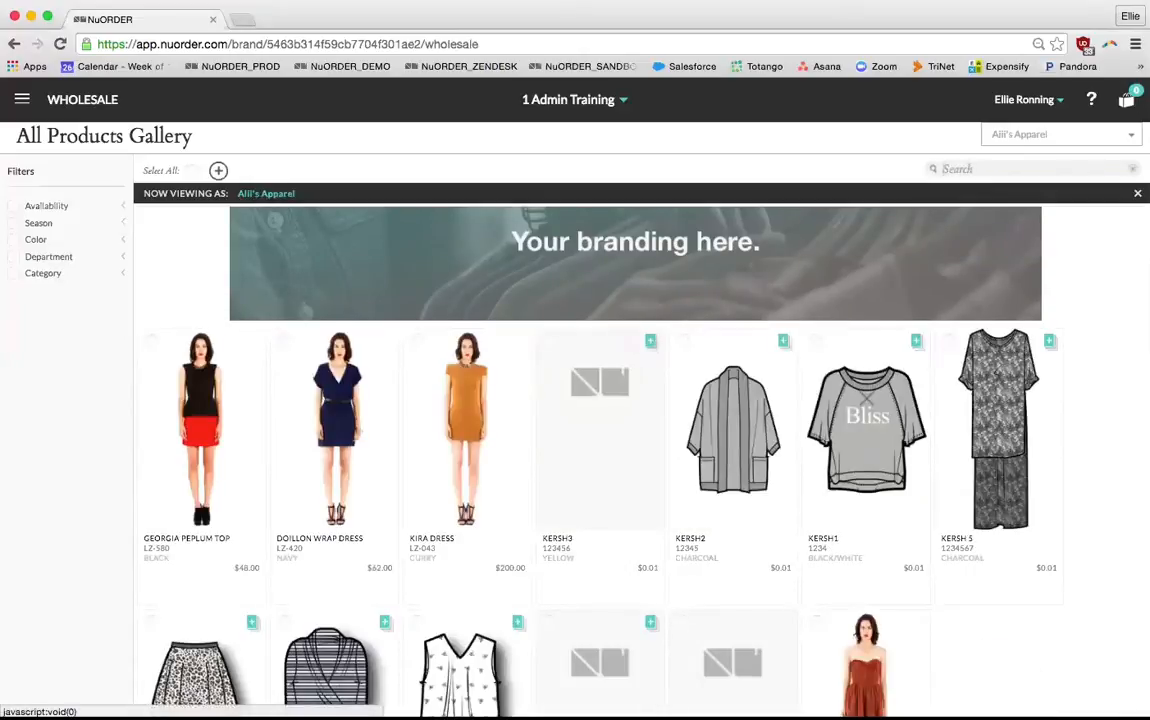
- Exit the Alii's Apparel view so that no retailer is selected in the gallery
{"action": "left_click", "coordinate": [1000, 135]}
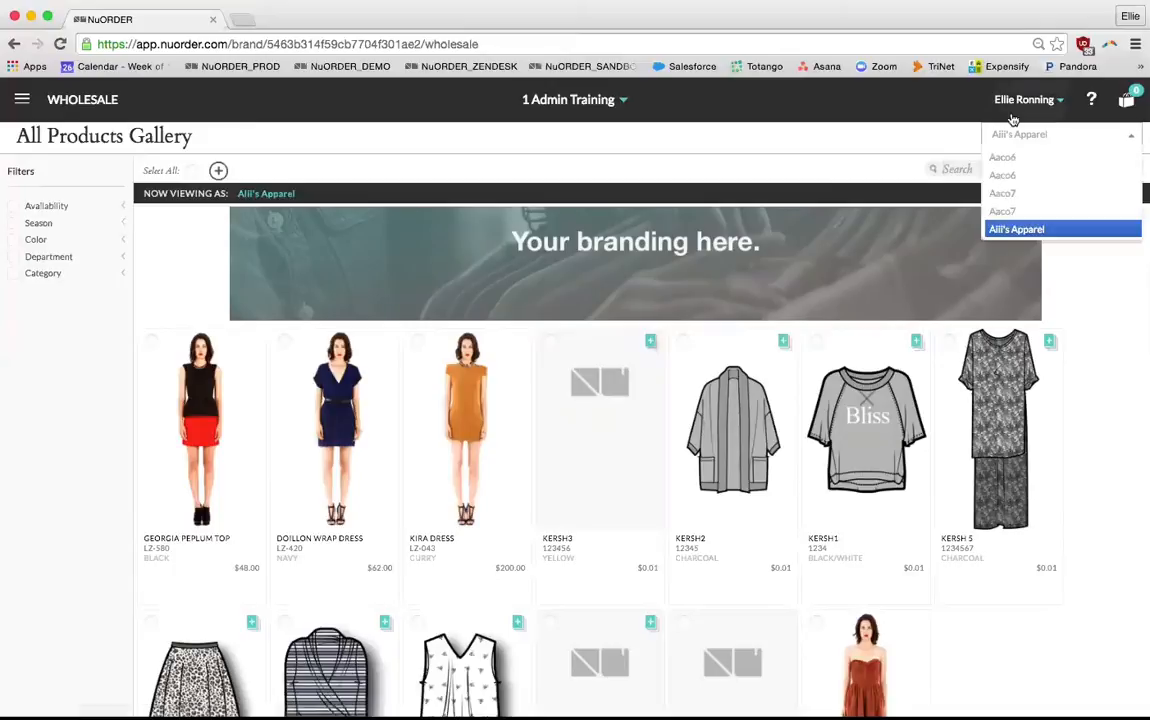
{"action": "left_click", "coordinate": [1114, 224]}
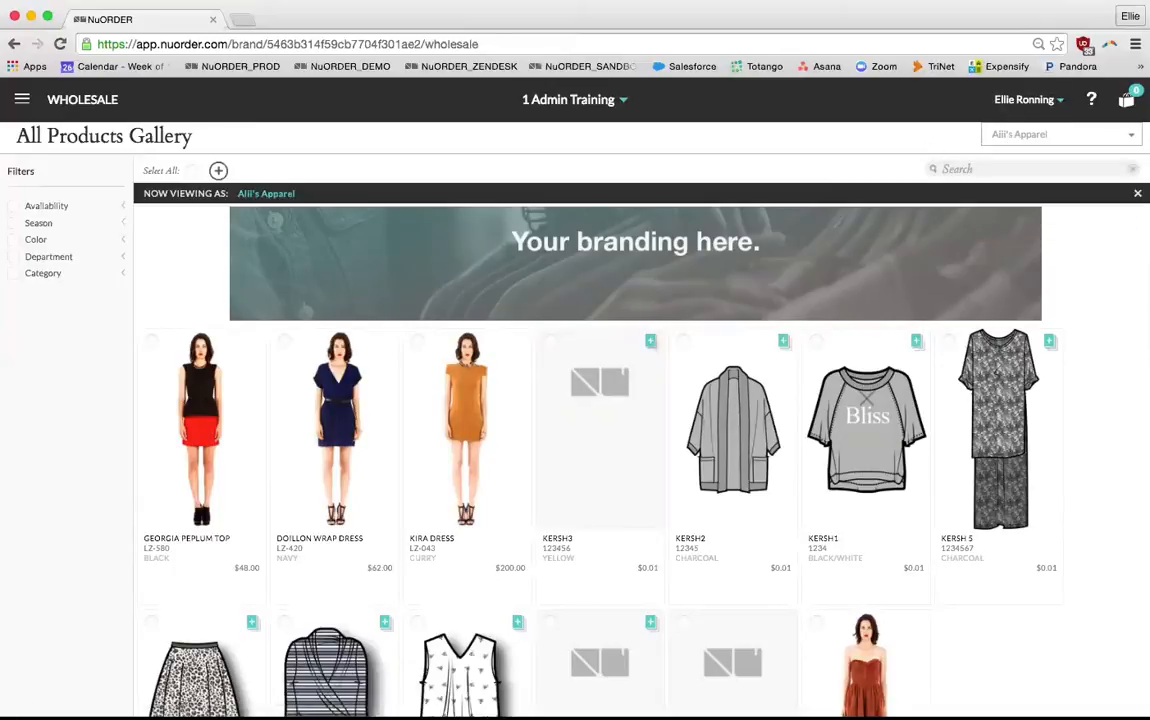
{"action": "left_click", "coordinate": [1137, 193]}
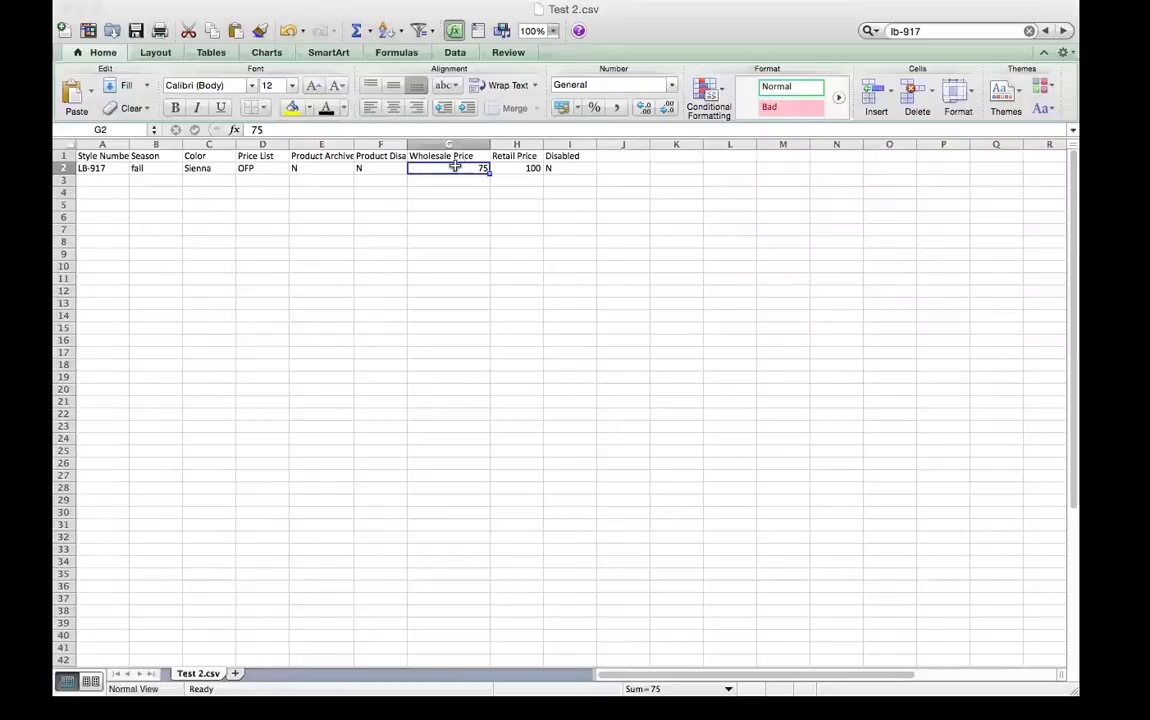
- Switch to Test 2.csv in Excel, set LB-917's wholesale price to 50 and save the file in its CSV format
{"action": "left_click", "coordinate": [418, 250]}
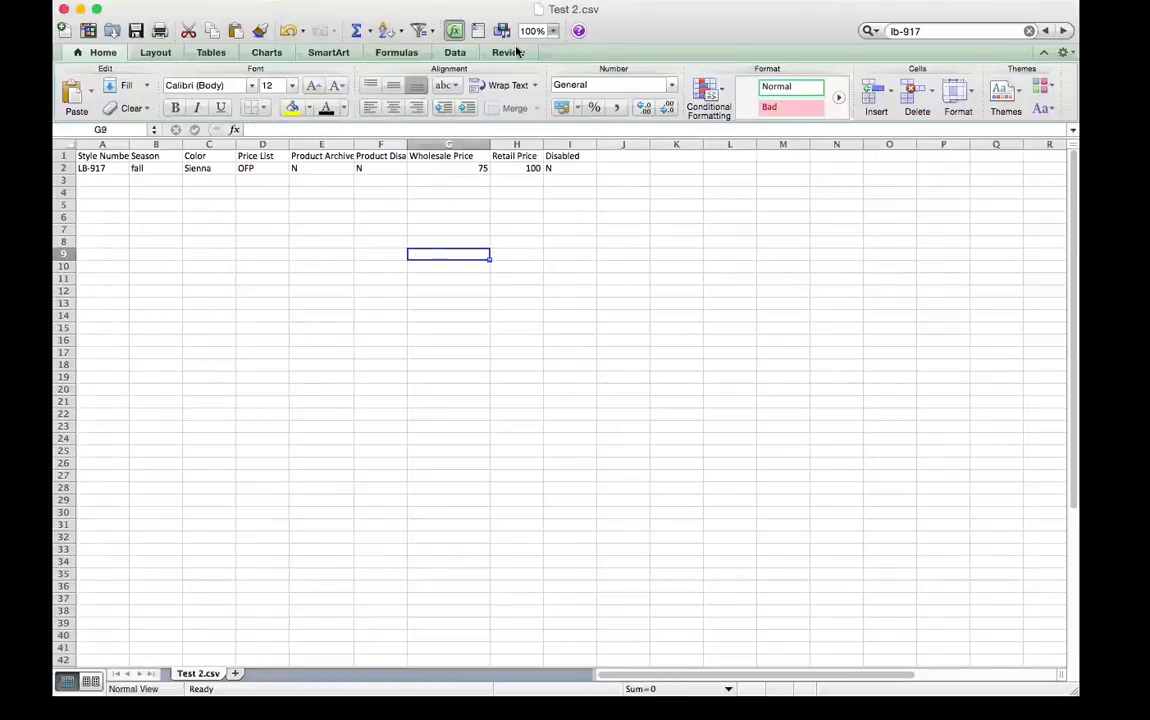
{"action": "left_click", "coordinate": [480, 169]}
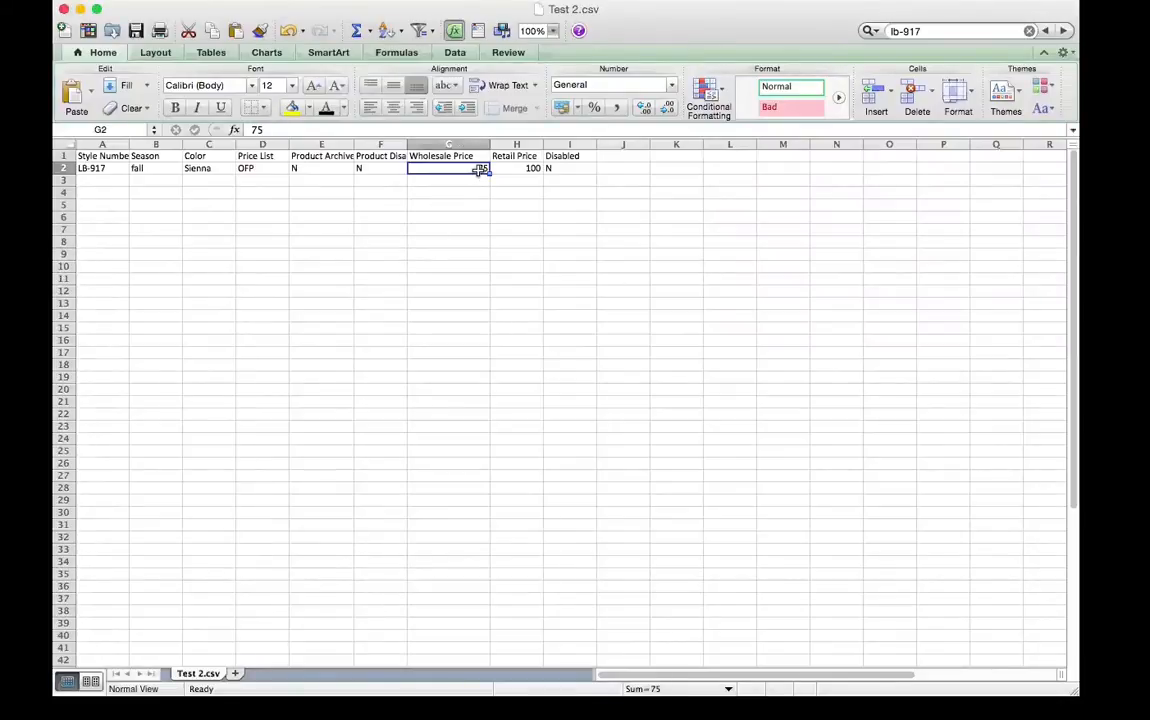
{"action": "type", "text": "50"}
{"action": "left_click", "coordinate": [467, 203]}
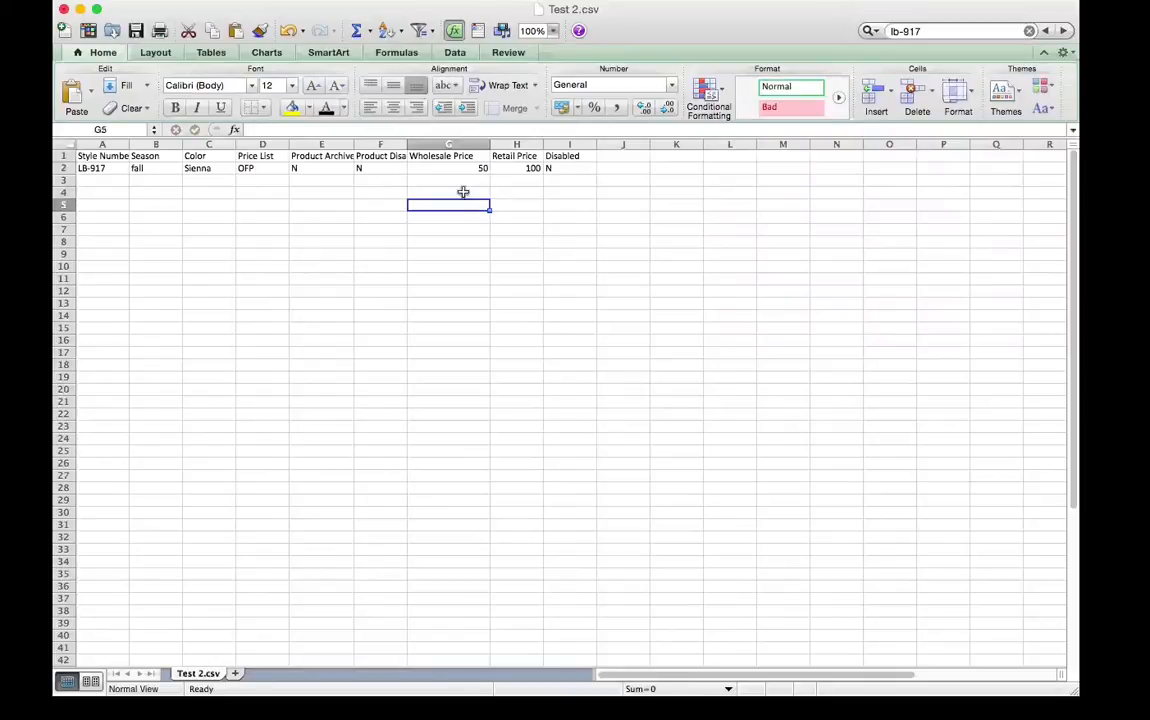
{"action": "left_click", "coordinate": [458, 182]}
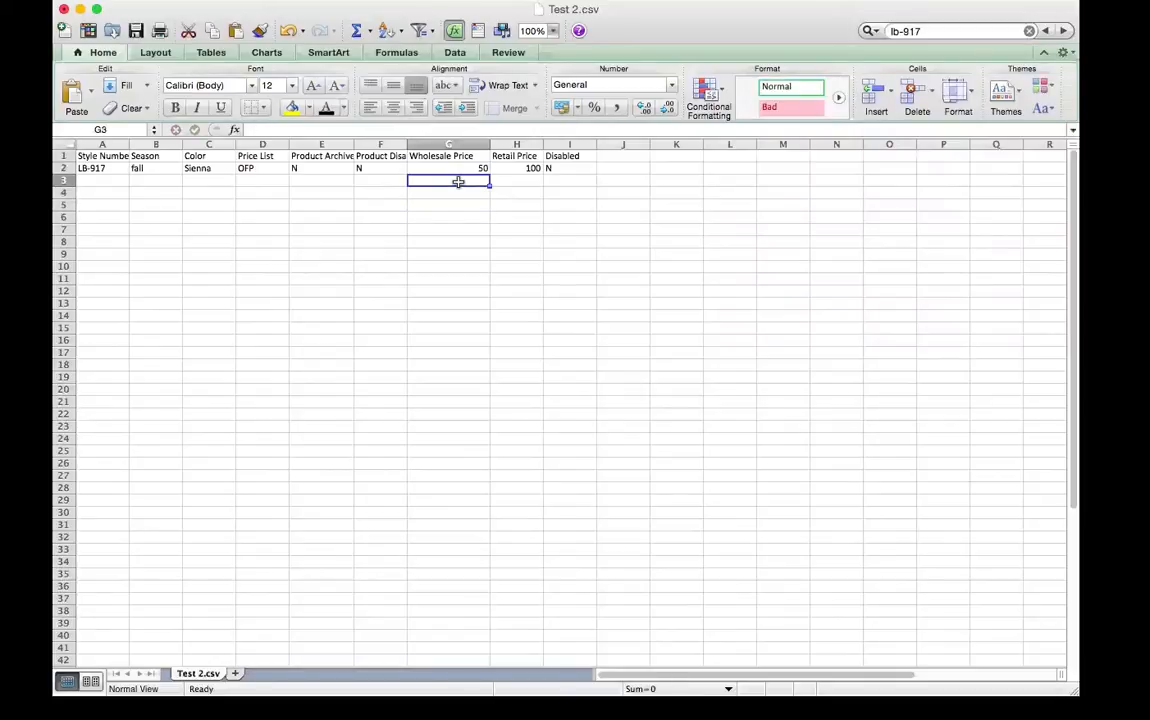
{"action": "left_click", "coordinate": [136, 32]}
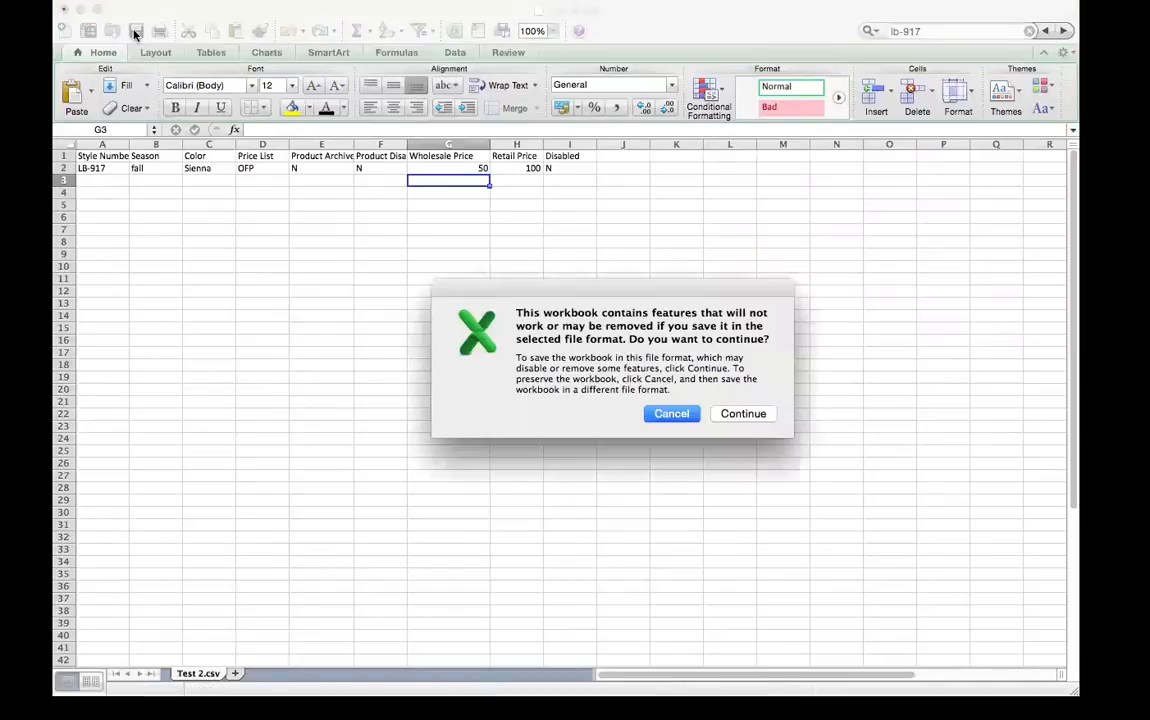
{"action": "left_click", "coordinate": [740, 413]}
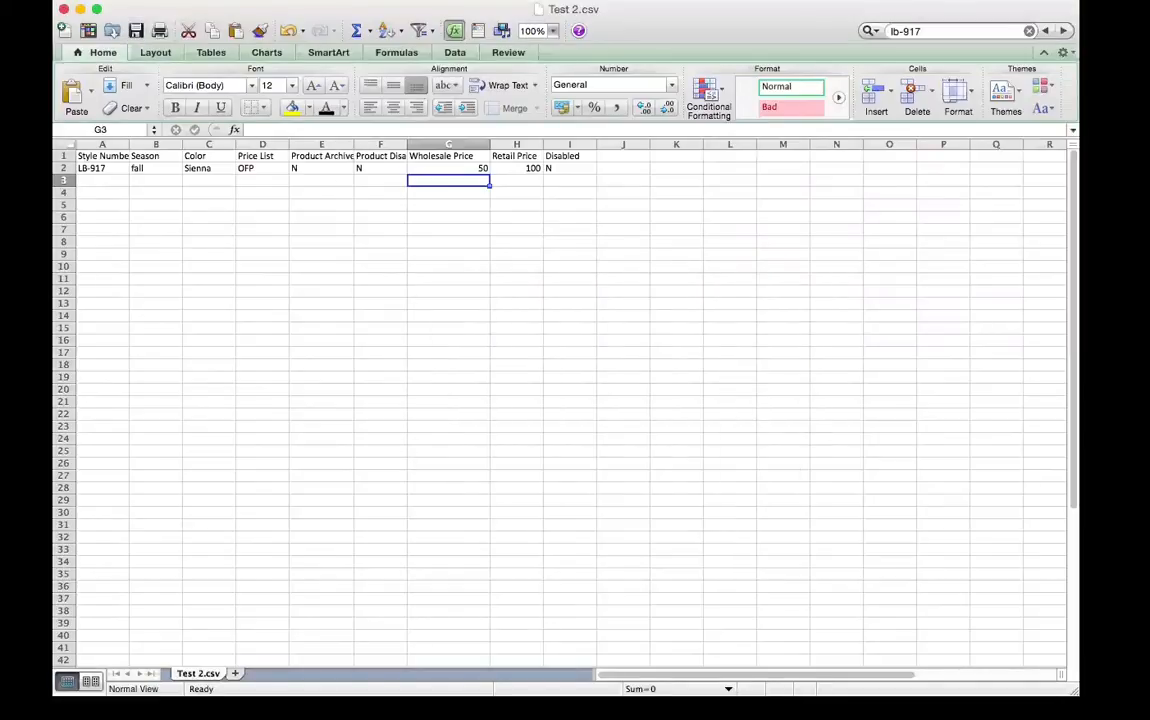
- Switch back to NuORDER in Chrome and open the Pricing Templates page from the Admin area
{"action": "left_click", "coordinate": [102, 1]}
{"action": "left_click", "coordinate": [102, 1]}
{"action": "key", "text": "super+Tab"}
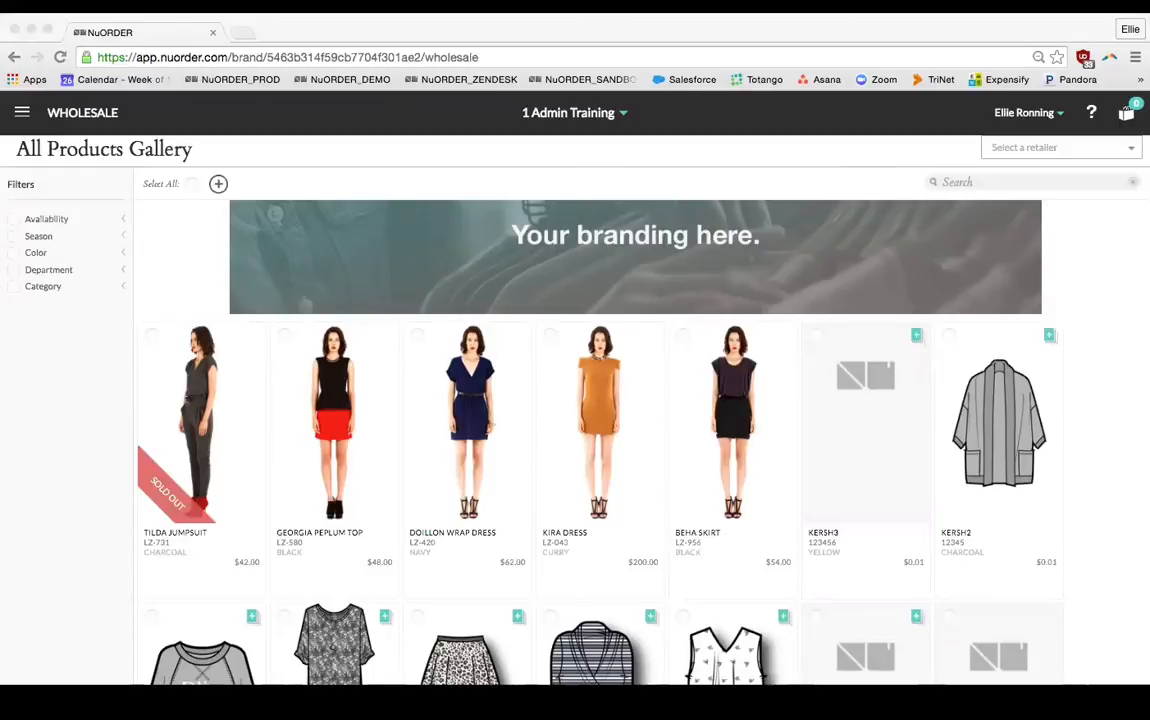
{"action": "left_click", "coordinate": [296, 30]}
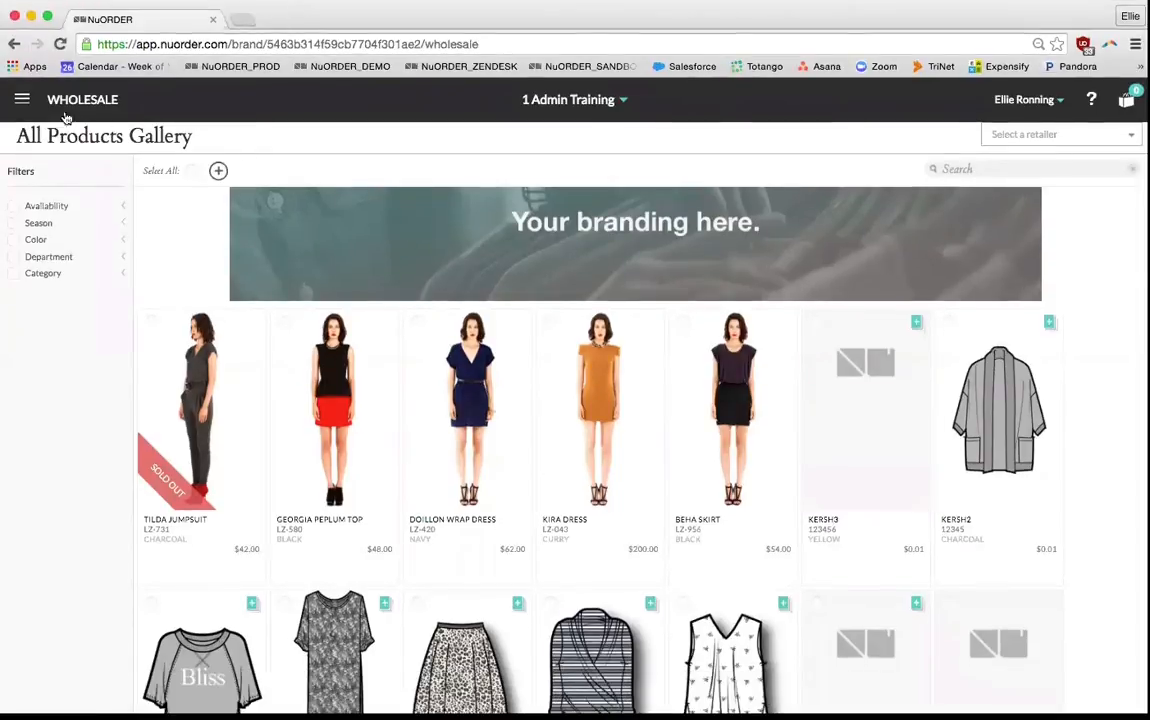
{"action": "left_click", "coordinate": [19, 103]}
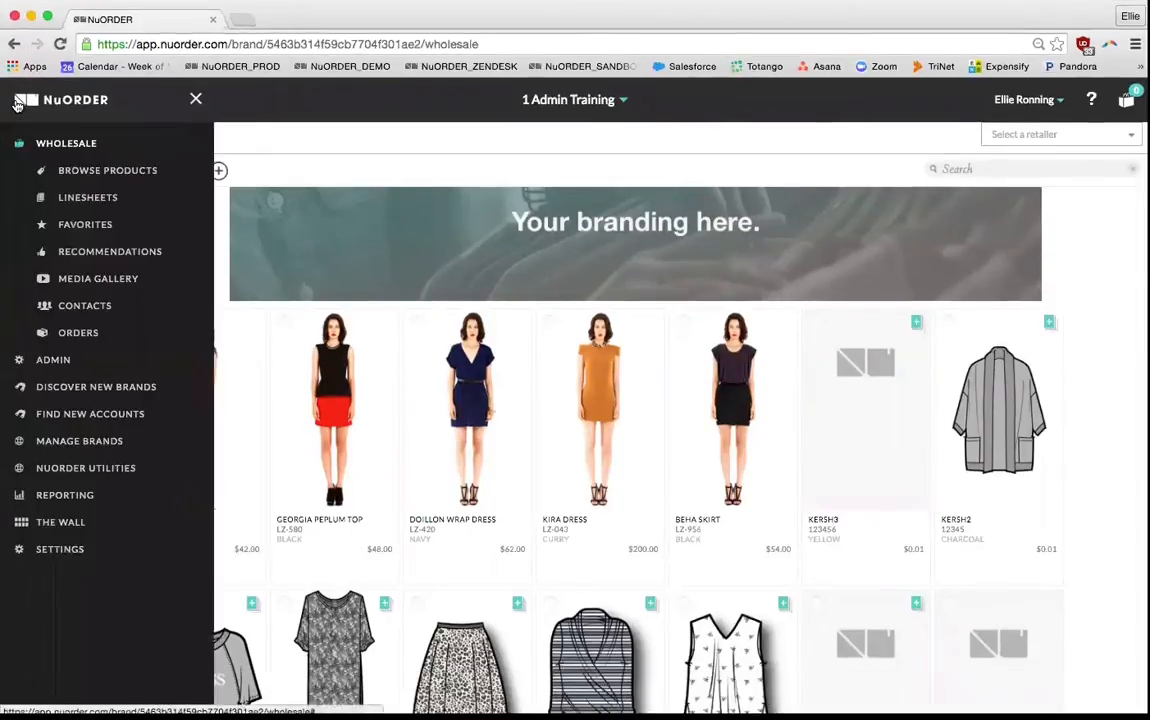
{"action": "left_click", "coordinate": [53, 360]}
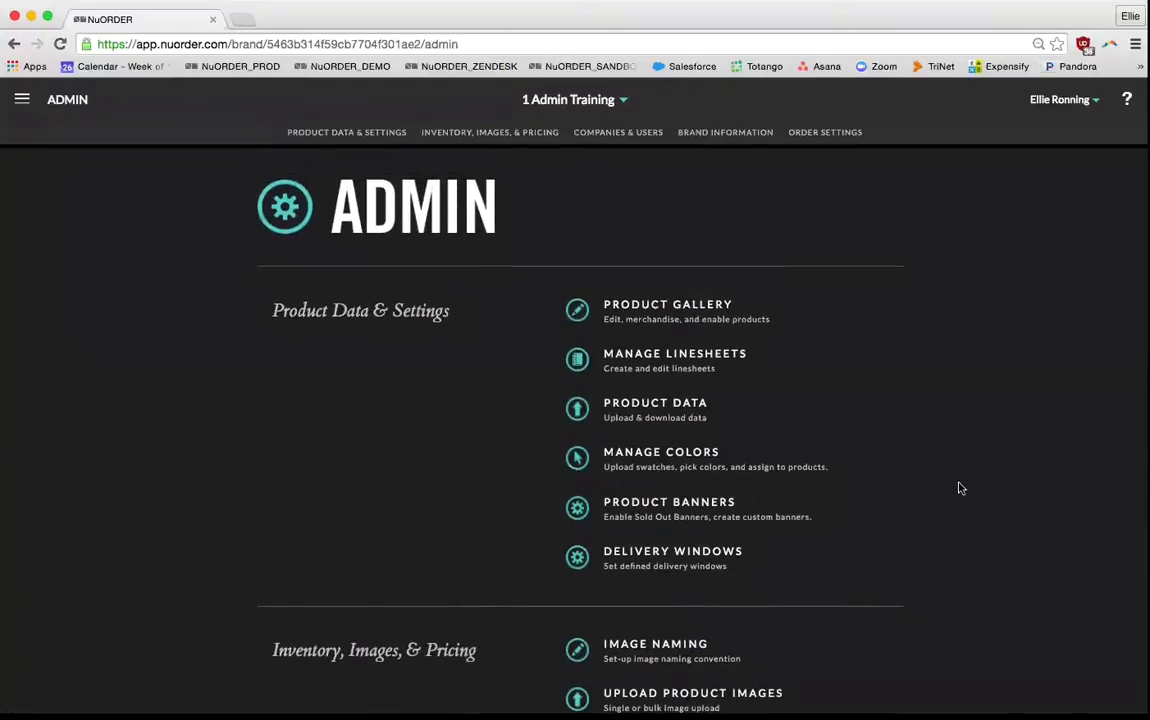
{"action": "scroll", "coordinate": [873, 553], "scroll_direction": "down", "scroll_amount": 4}
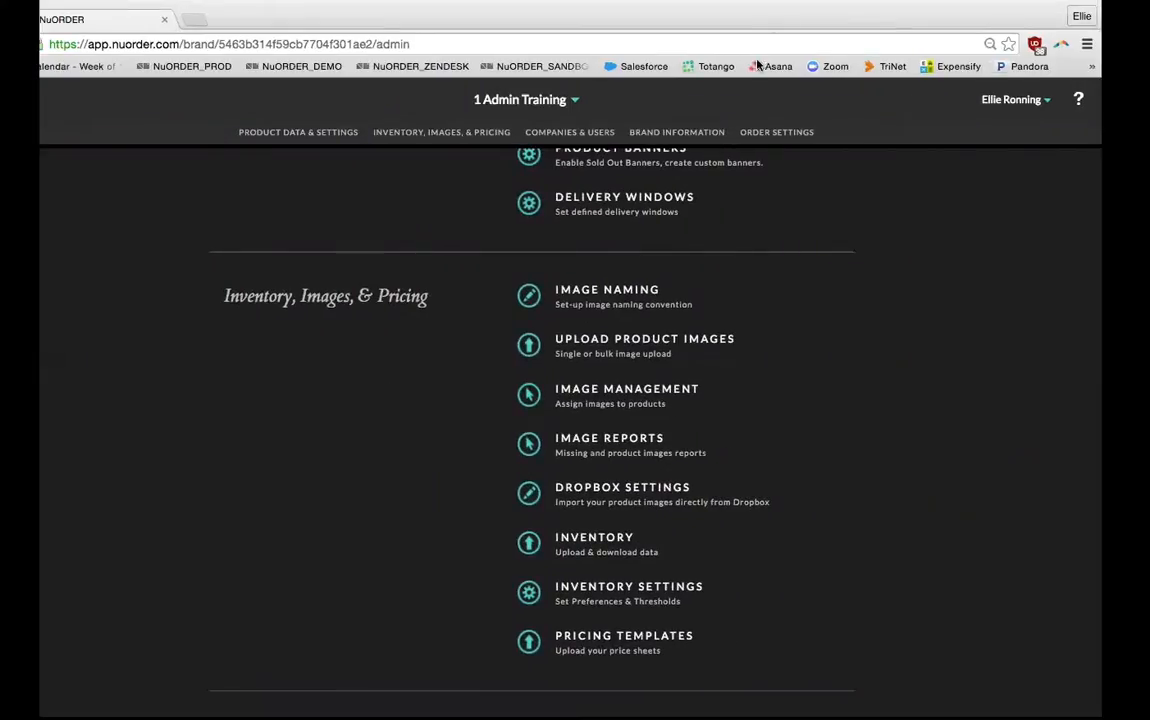
{"action": "scroll", "coordinate": [770, 365], "scroll_direction": "down", "scroll_amount": 1}
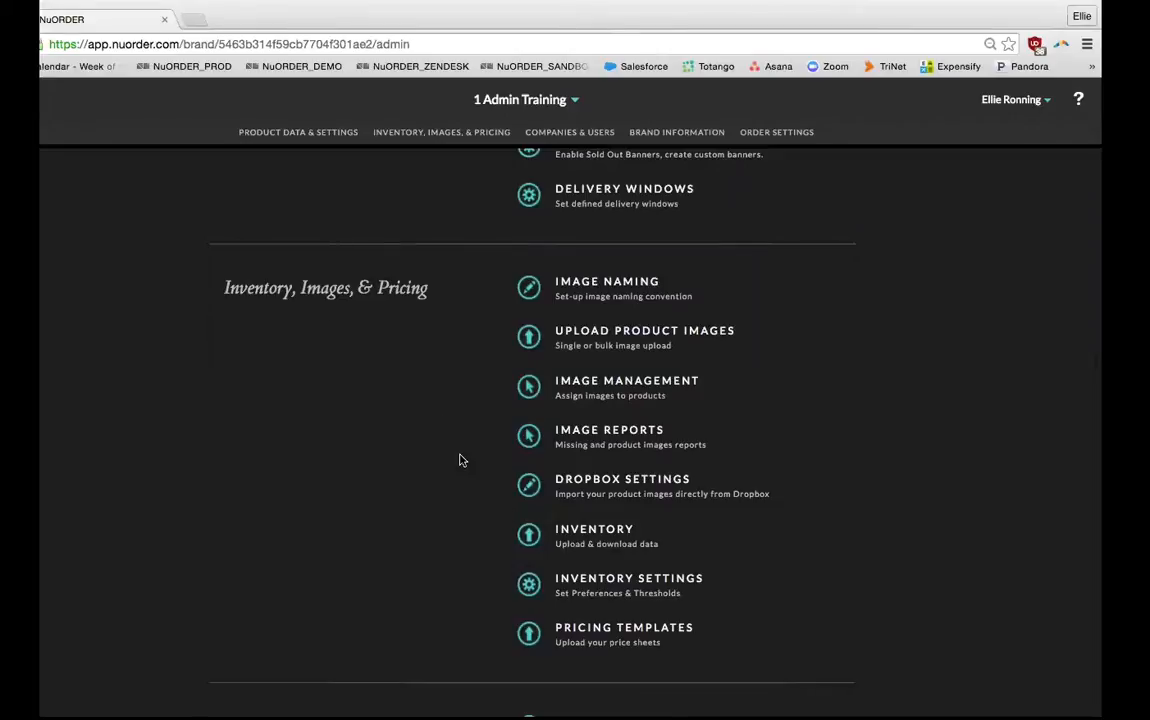
{"action": "left_click", "coordinate": [578, 630]}
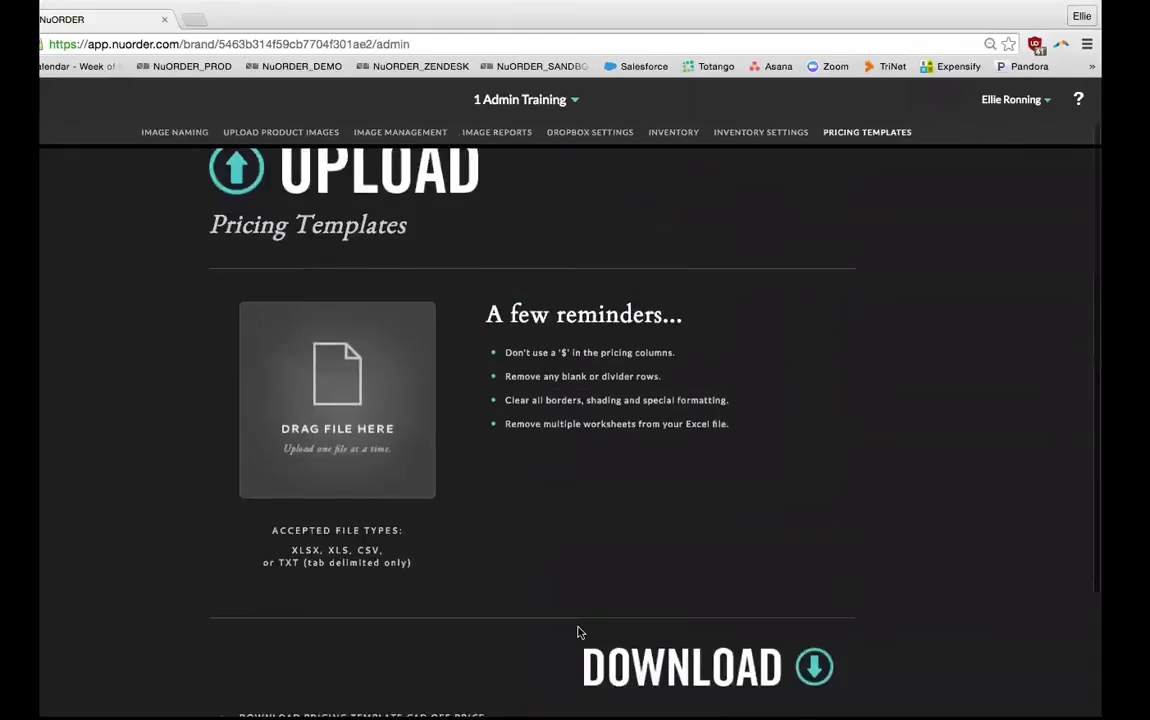
- Review the Pricing Templates page, upload the edited price file and check the upload result
{"action": "scroll", "coordinate": [762, 511], "scroll_direction": "down", "scroll_amount": 2}
{"action": "scroll", "coordinate": [762, 511], "scroll_direction": "up", "scroll_amount": 1}
{"action": "scroll", "coordinate": [760, 511], "scroll_direction": "up", "scroll_amount": 3}
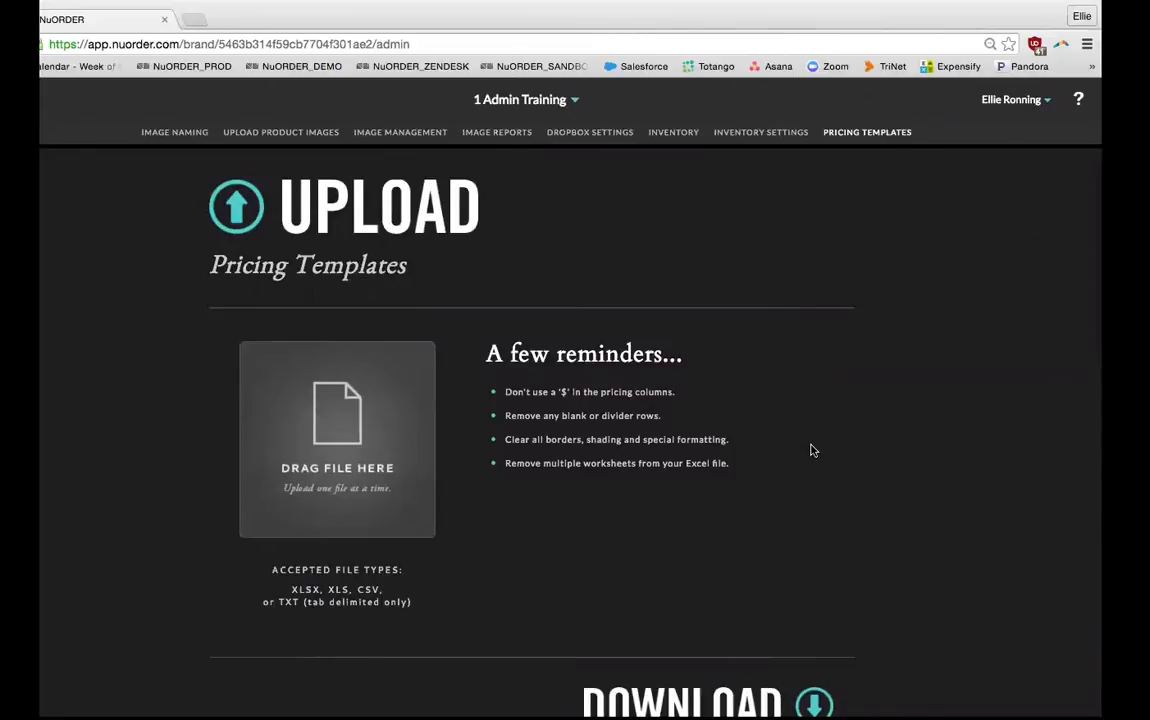
{"action": "scroll", "coordinate": [812, 450], "scroll_direction": "down", "scroll_amount": 3}
{"action": "scroll", "coordinate": [812, 450], "scroll_direction": "up", "scroll_amount": 1}
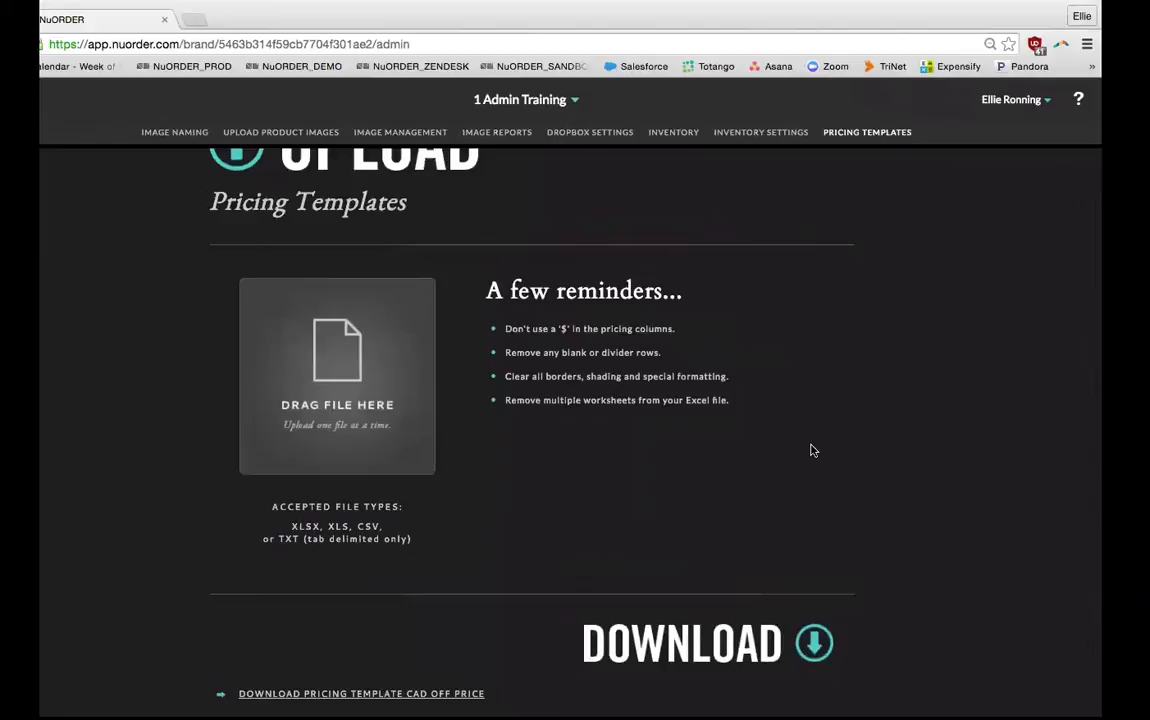
{"action": "scroll", "coordinate": [812, 450], "scroll_direction": "down", "scroll_amount": 3}
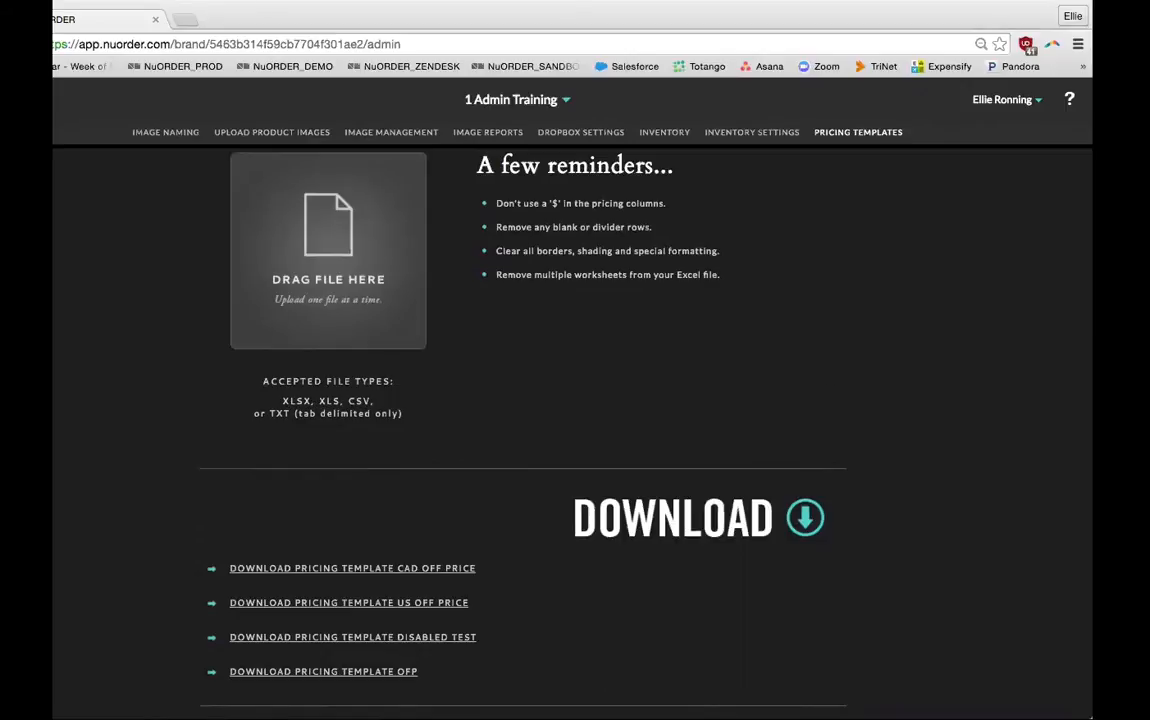
{"action": "left_click_drag", "start_coordinate": [898, 365], "coordinate": [305, 240]}
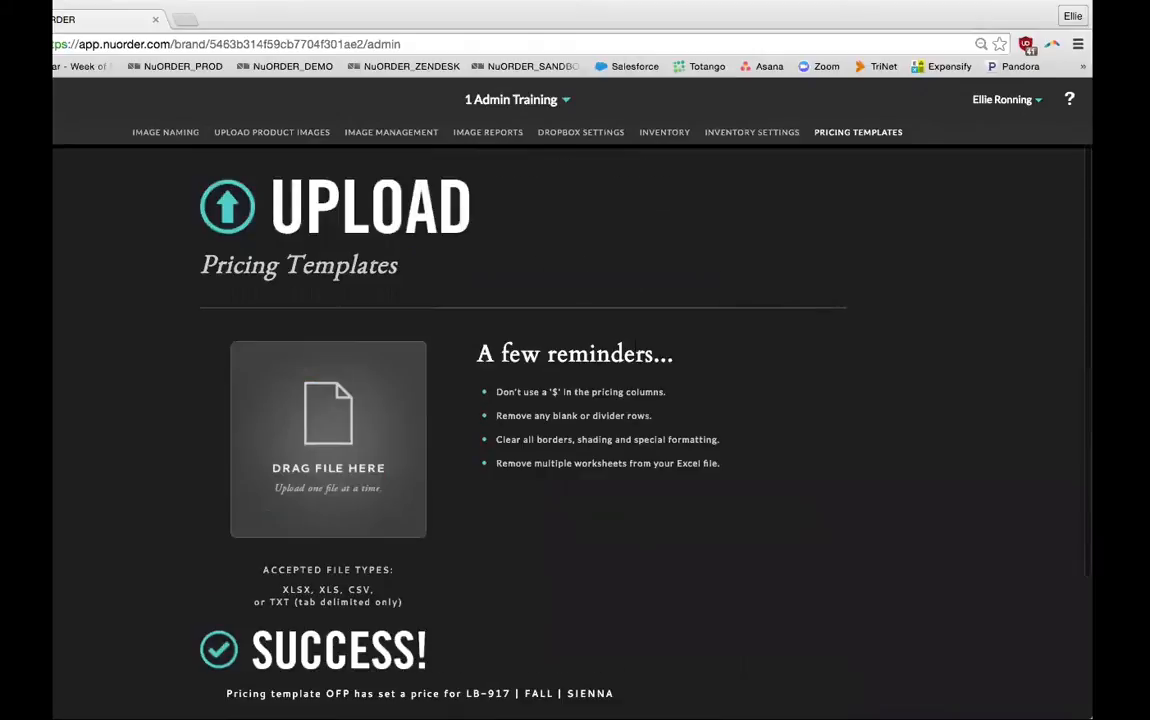
{"action": "scroll", "coordinate": [745, 521], "scroll_direction": "down", "scroll_amount": 5}
{"action": "scroll", "coordinate": [746, 520], "scroll_direction": "up", "scroll_amount": 5}
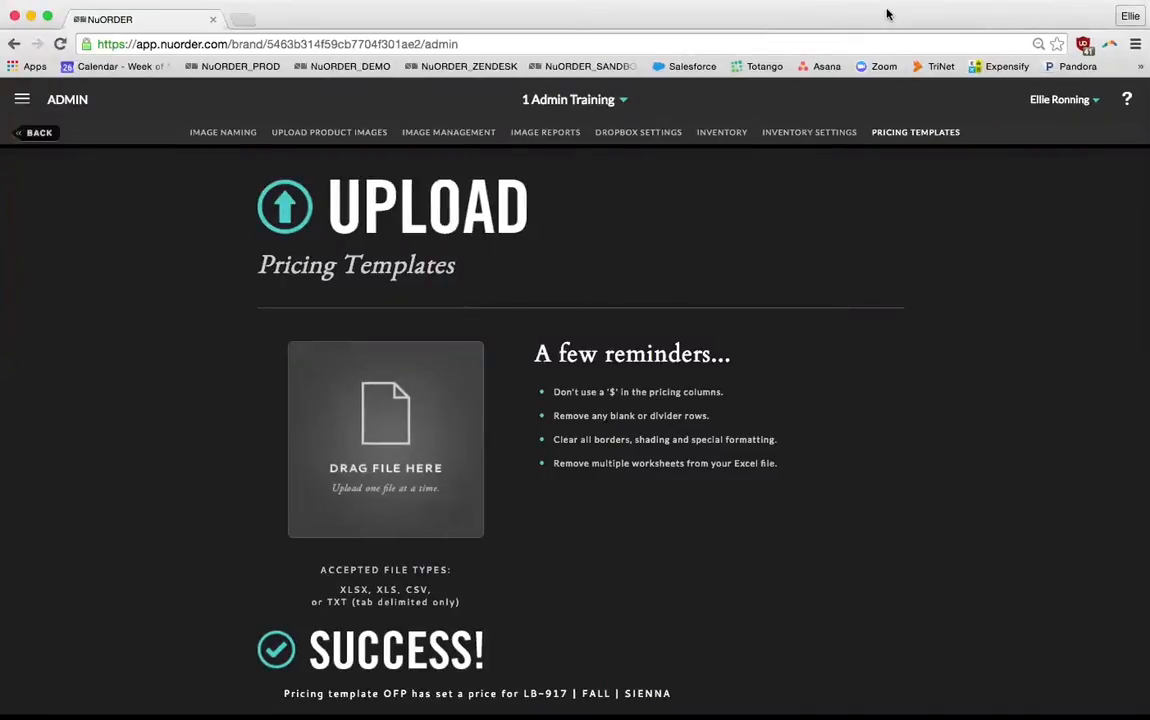
- Return to the Admin overview, open the Company Data page and look over its upload and download options
{"action": "left_click", "coordinate": [45, 133]}
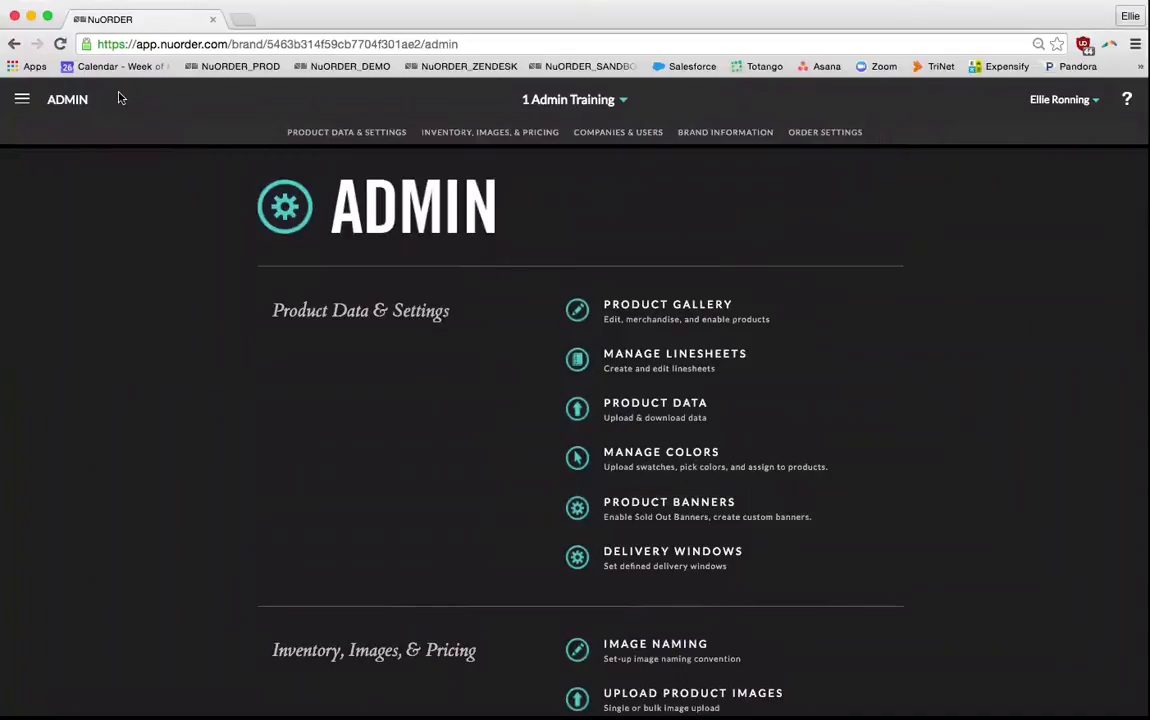
{"action": "left_click", "coordinate": [22, 100]}
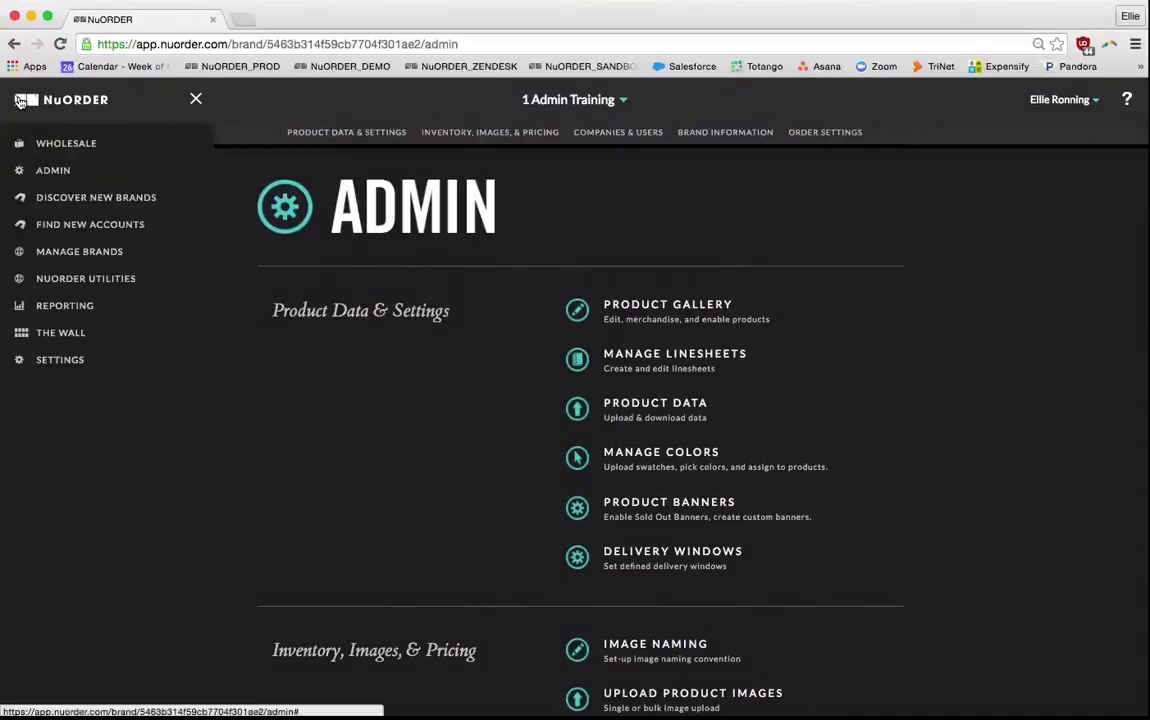
{"action": "left_click", "coordinate": [197, 103]}
{"action": "scroll", "coordinate": [513, 513], "scroll_direction": "down", "scroll_amount": 5}
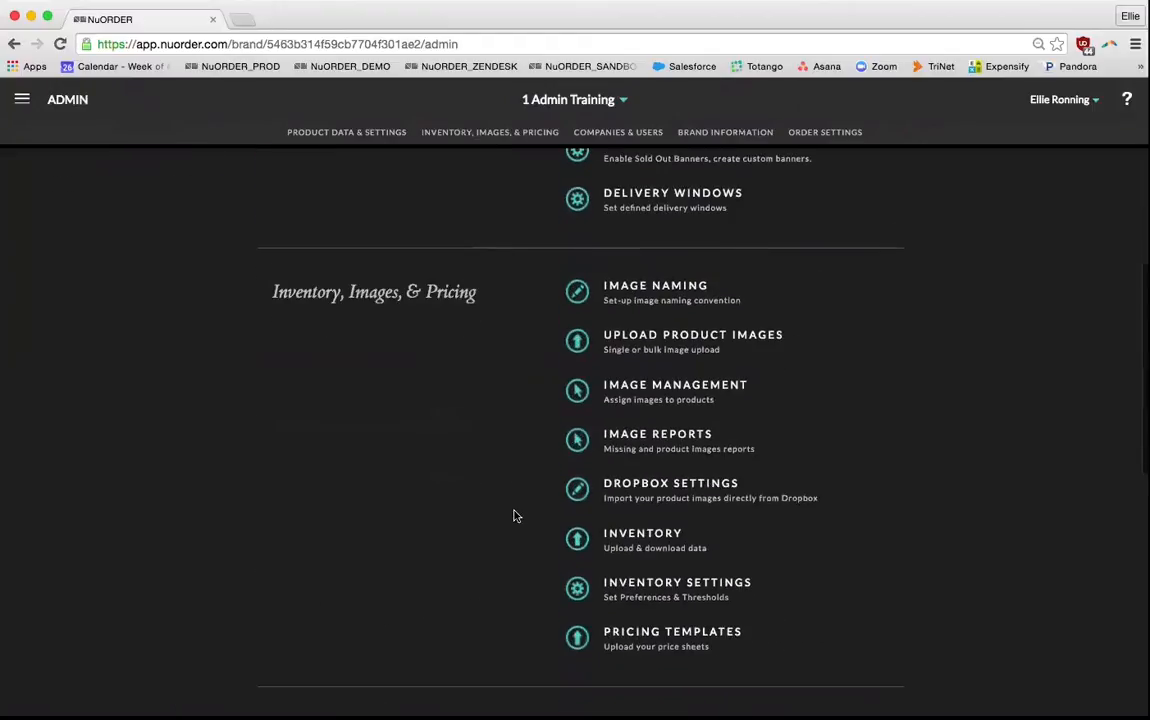
{"action": "scroll", "coordinate": [513, 514], "scroll_direction": "down", "scroll_amount": 3}
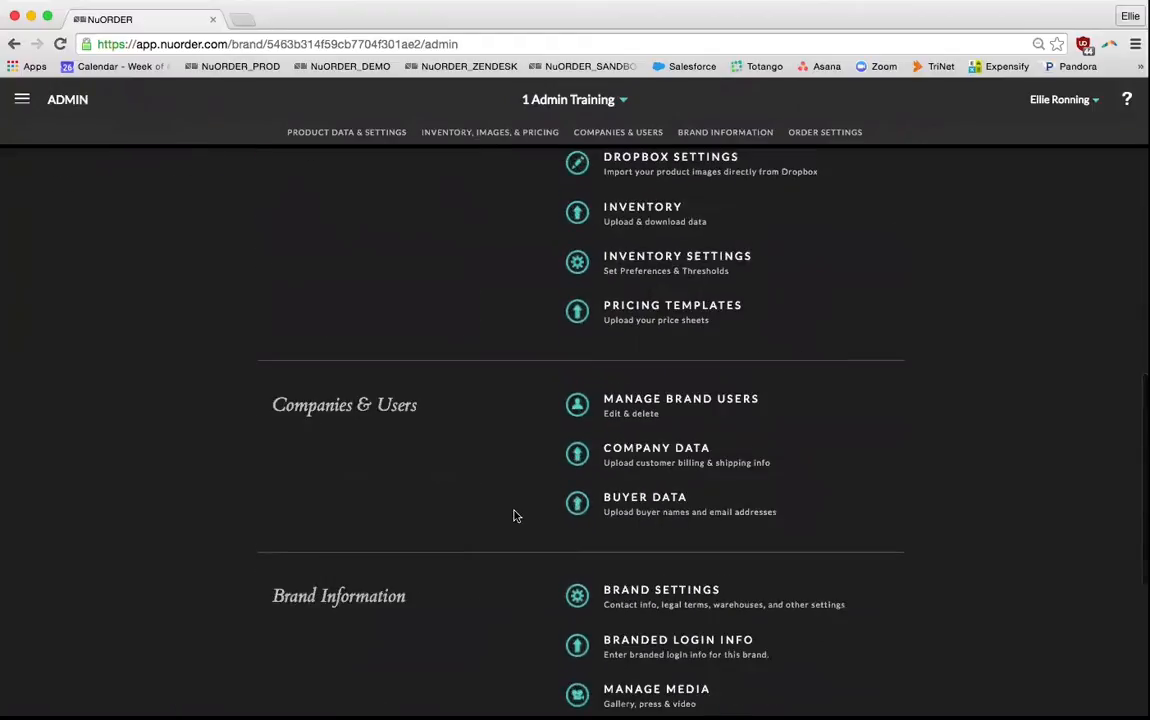
{"action": "left_click", "coordinate": [579, 456]}
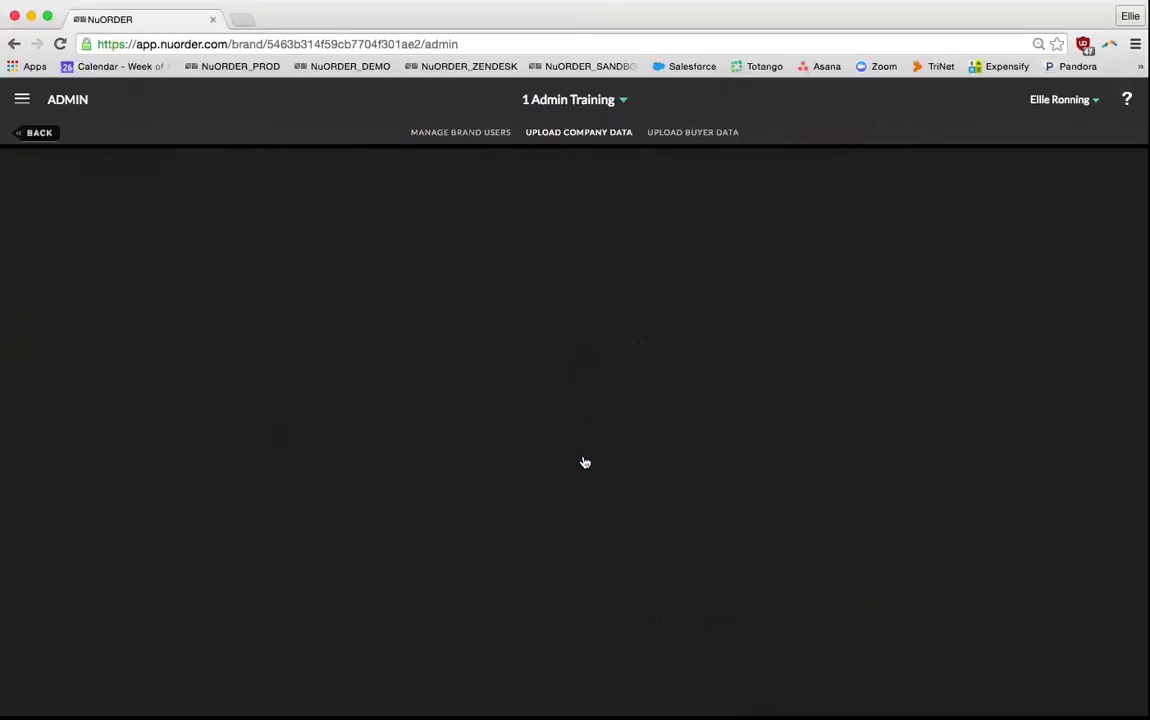
{"action": "scroll", "coordinate": [883, 506], "scroll_direction": "down", "scroll_amount": 5}
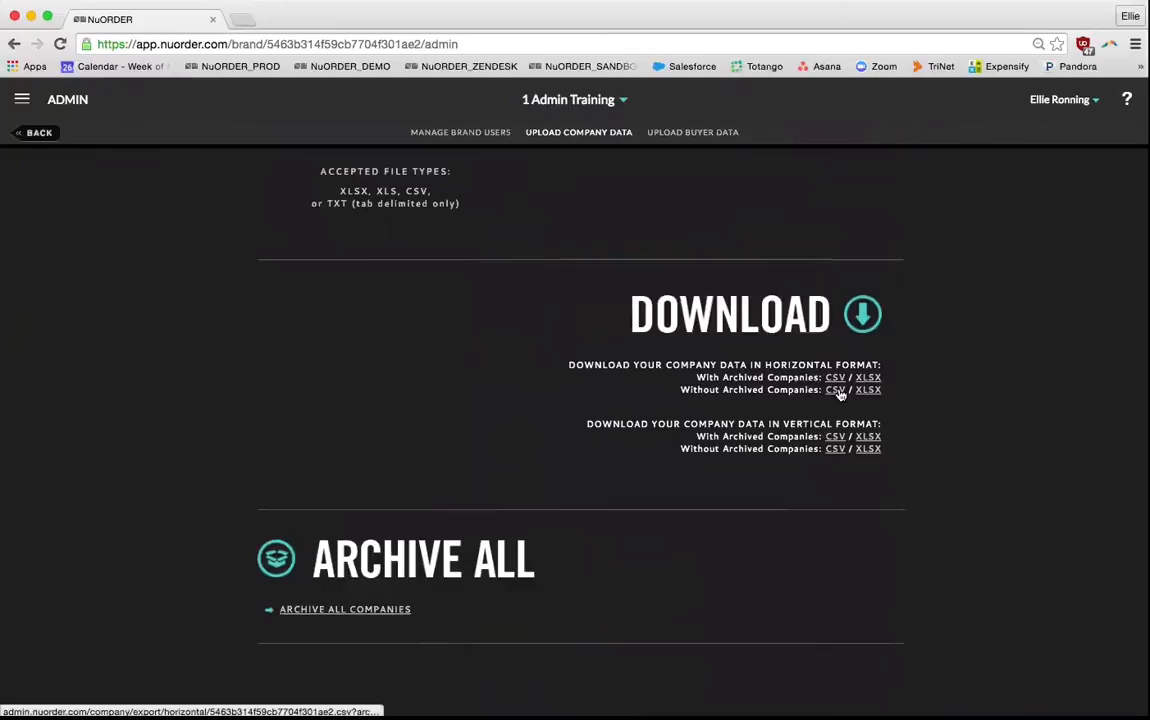
{"action": "scroll", "coordinate": [940, 385], "scroll_direction": "up", "scroll_amount": 3}
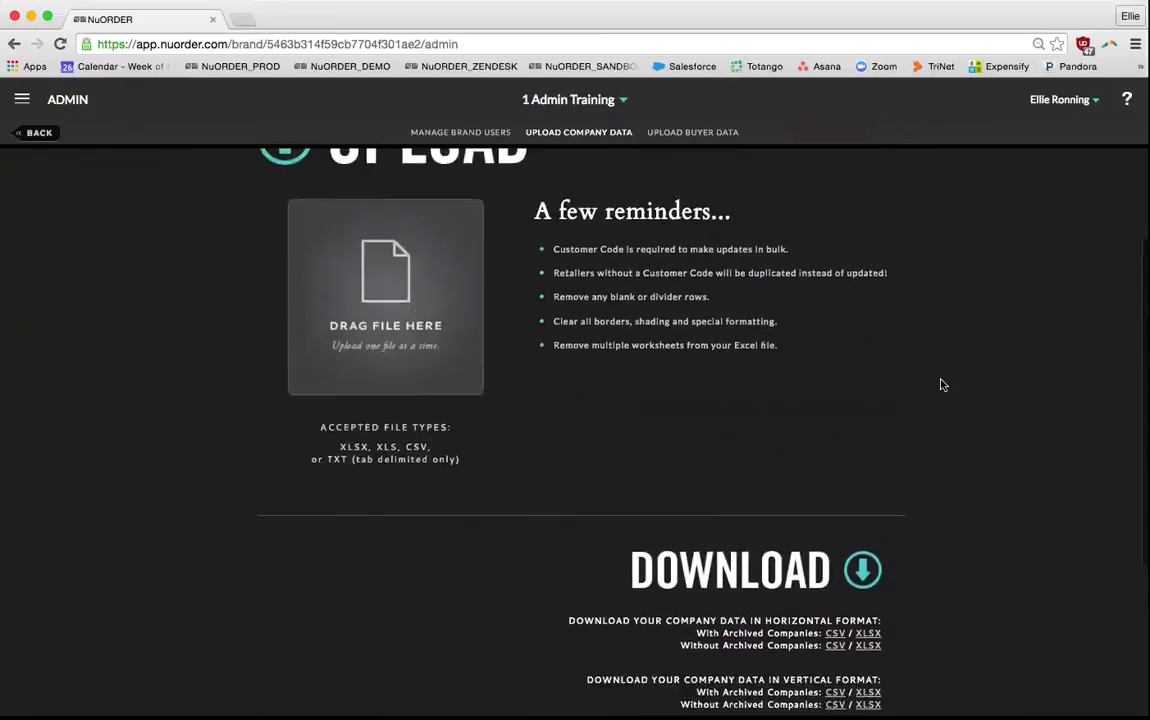
{"action": "scroll", "coordinate": [940, 385], "scroll_direction": "down", "scroll_amount": 3}
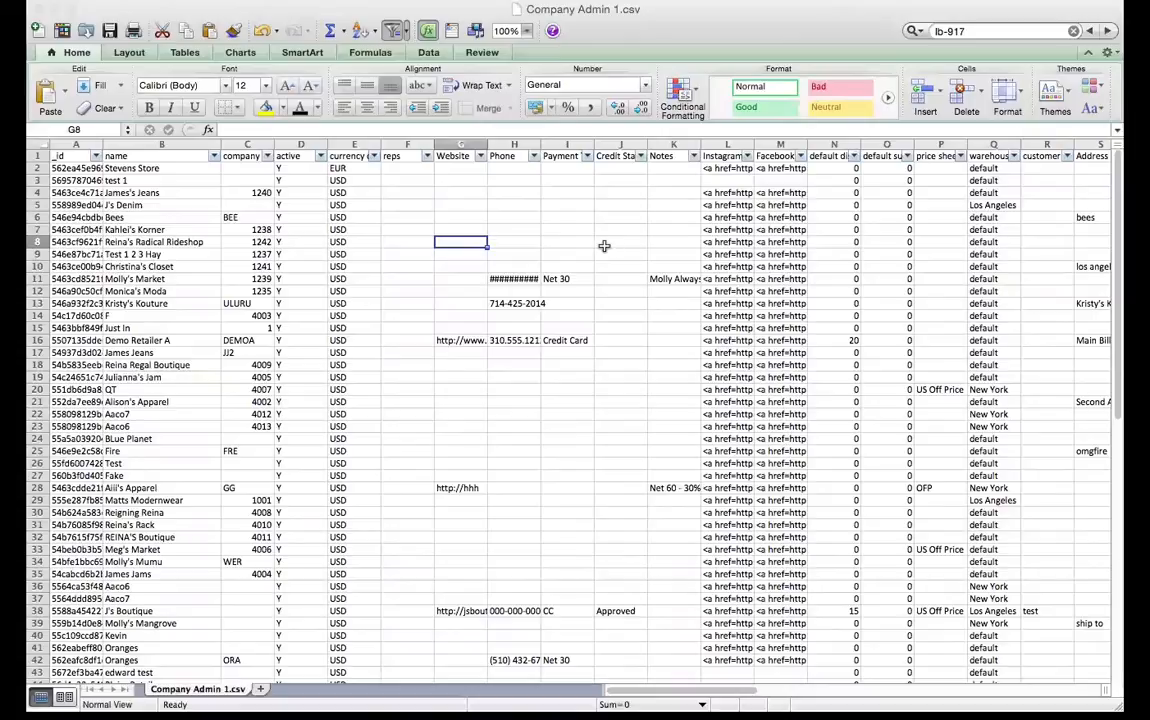
- Switch to Company Admin 1.csv in Excel and highlight the whole price sheet column in yellow
{"action": "left_click", "coordinate": [603, 245]}
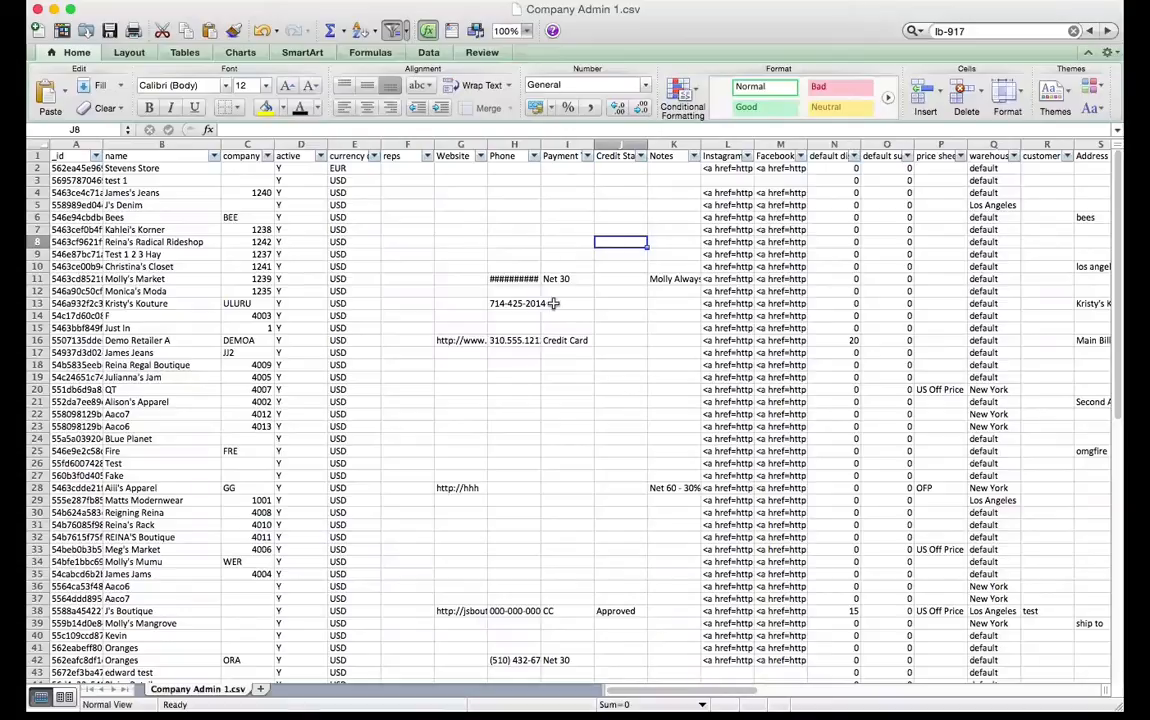
{"action": "scroll", "coordinate": [845, 258], "scroll_direction": "right", "scroll_amount": 1}
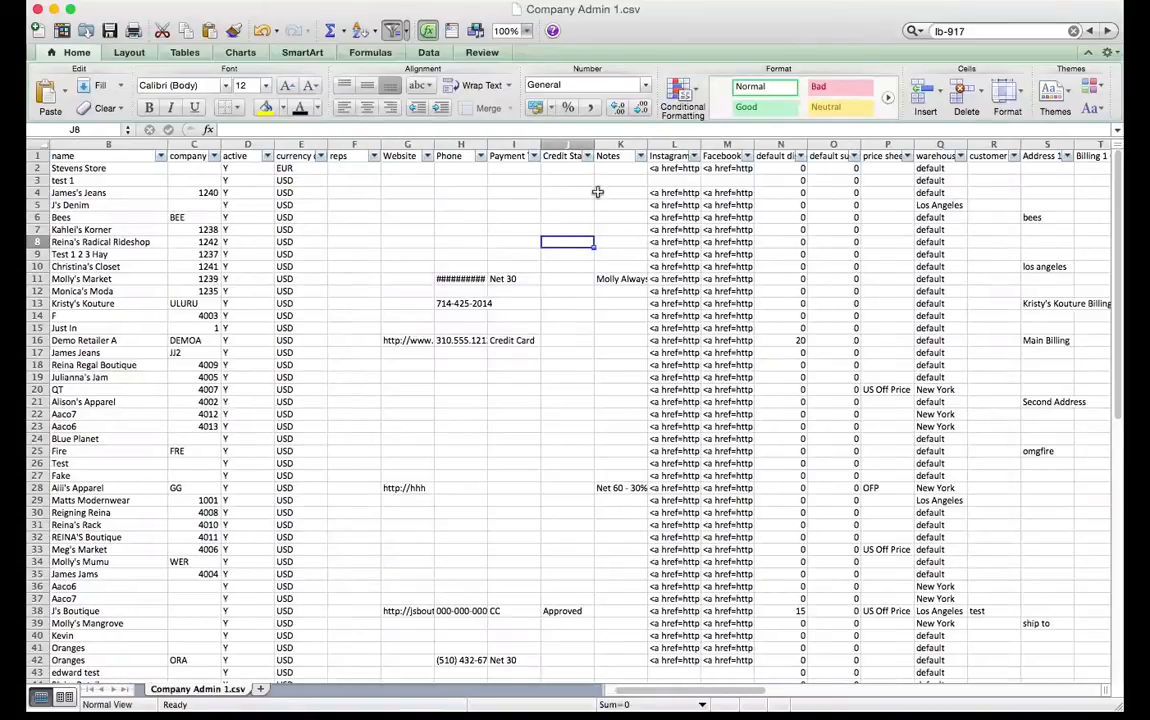
{"action": "left_click", "coordinate": [885, 144]}
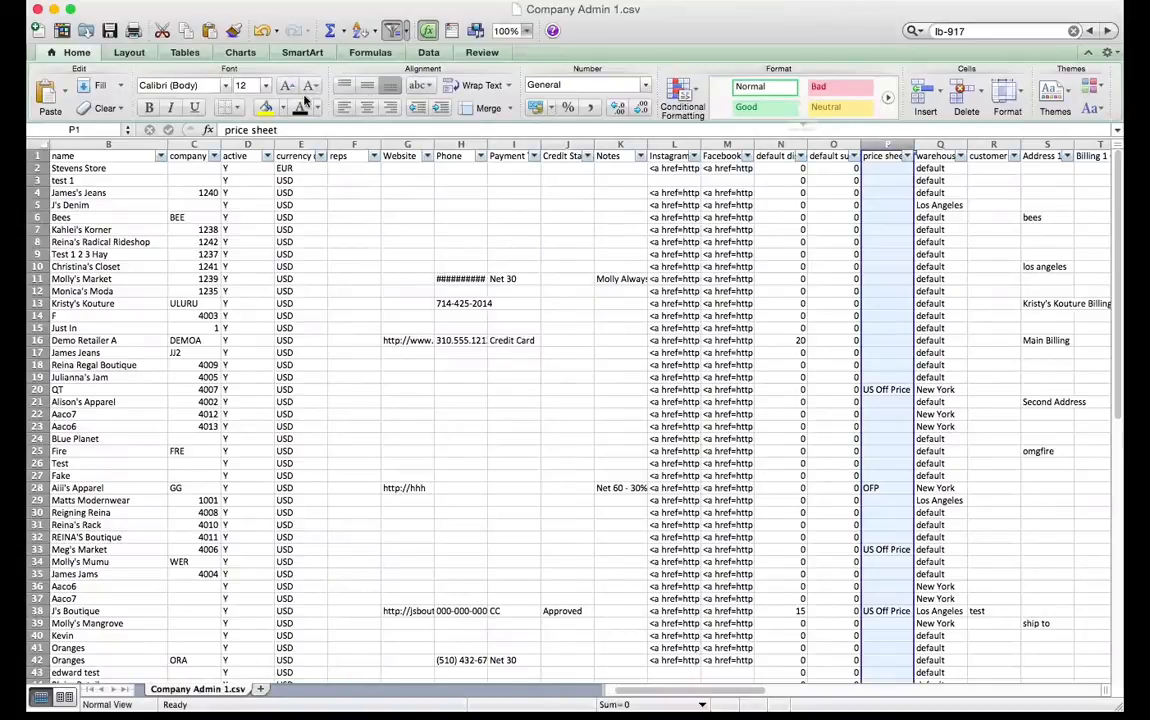
{"action": "left_click", "coordinate": [265, 107]}
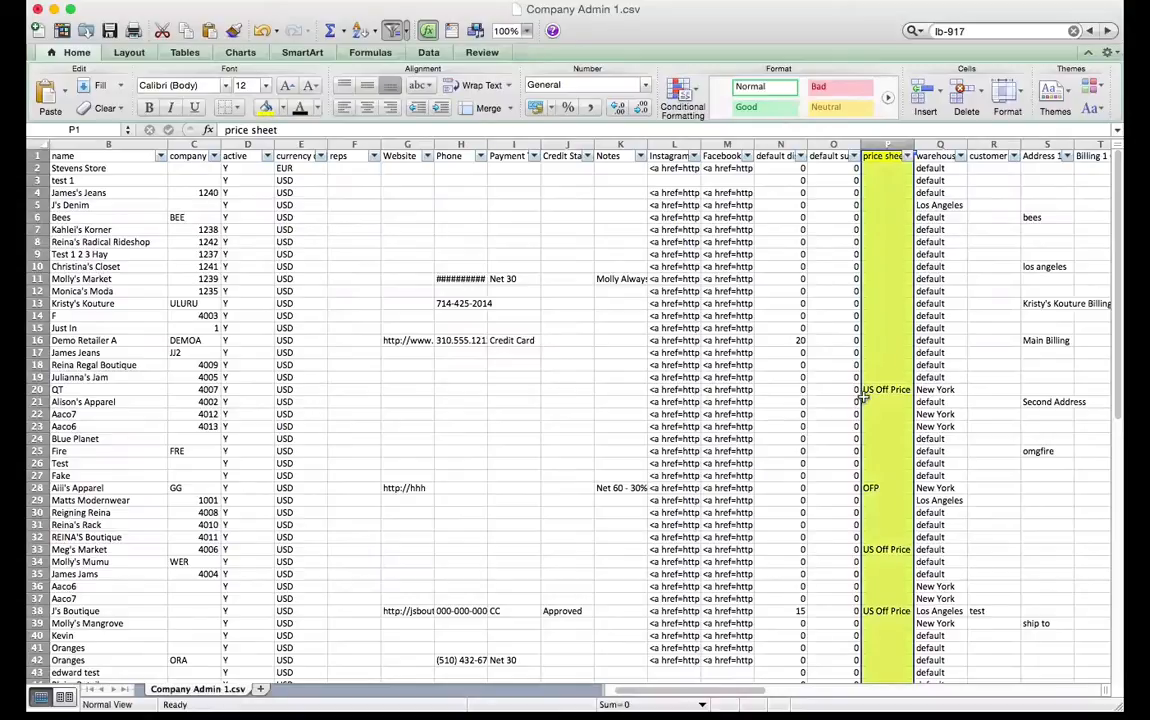
- Check the price sheet value assigned to Aiii's Apparel in row 28 of the company data
{"action": "left_click", "coordinate": [872, 489]}
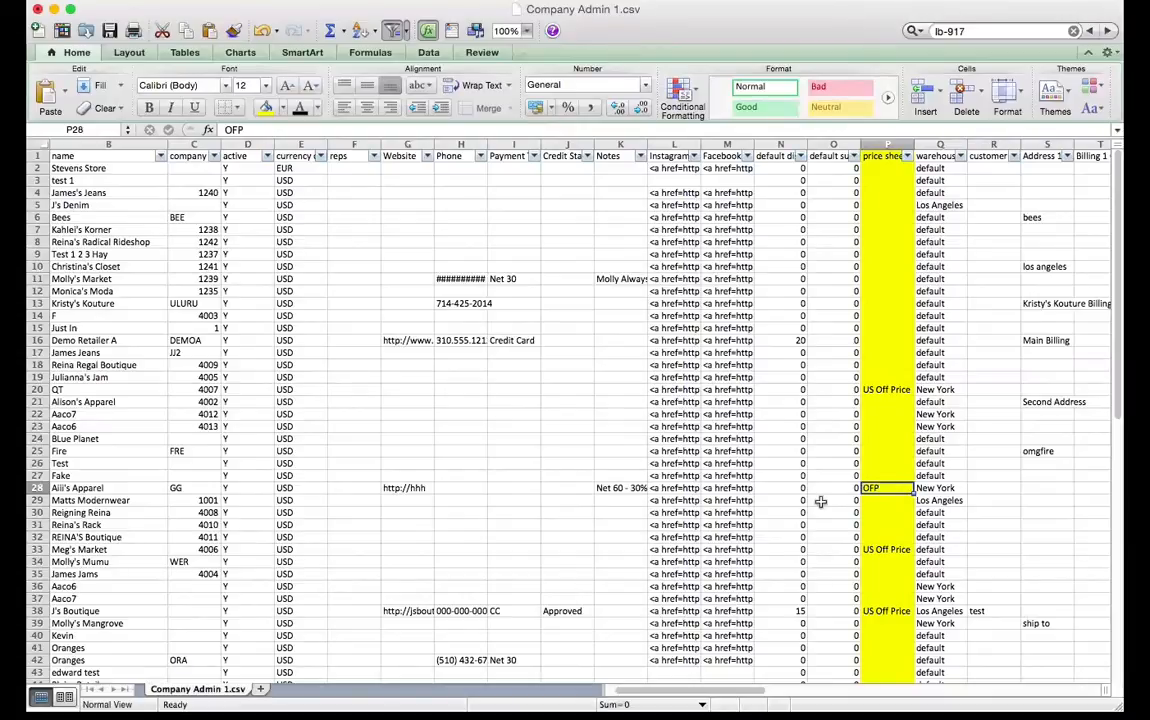
{"action": "scroll", "coordinate": [820, 501], "scroll_direction": "left", "scroll_amount": 1}
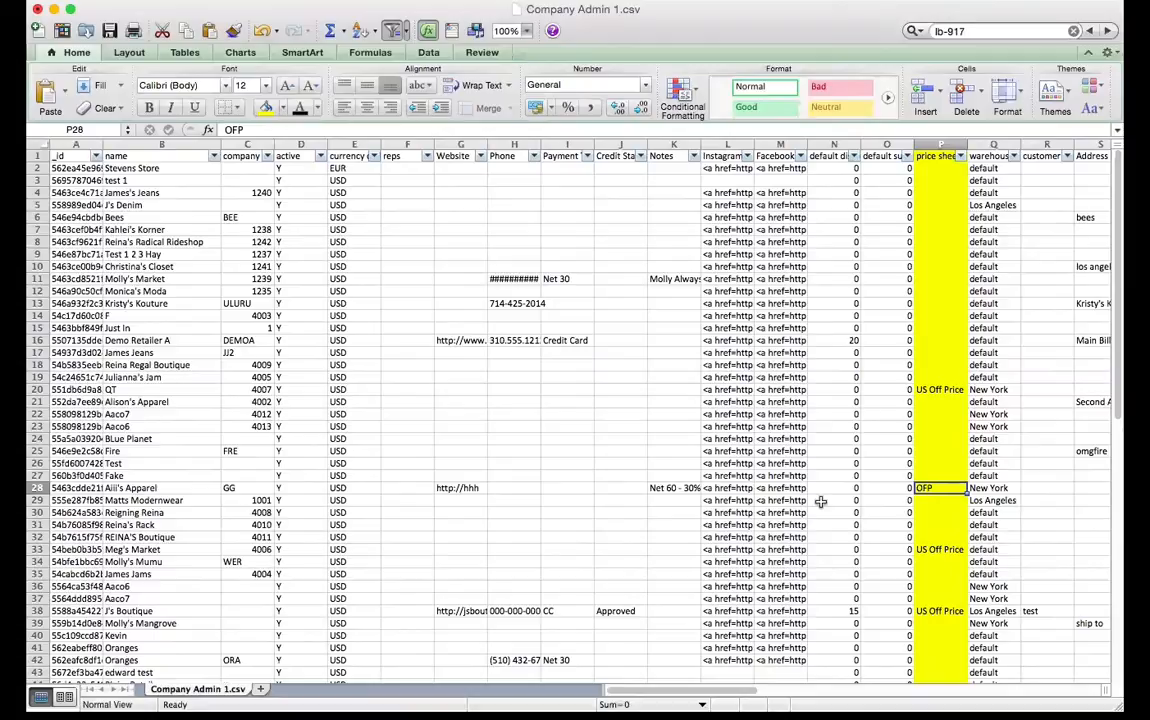
{"action": "left_click", "coordinate": [37, 488]}
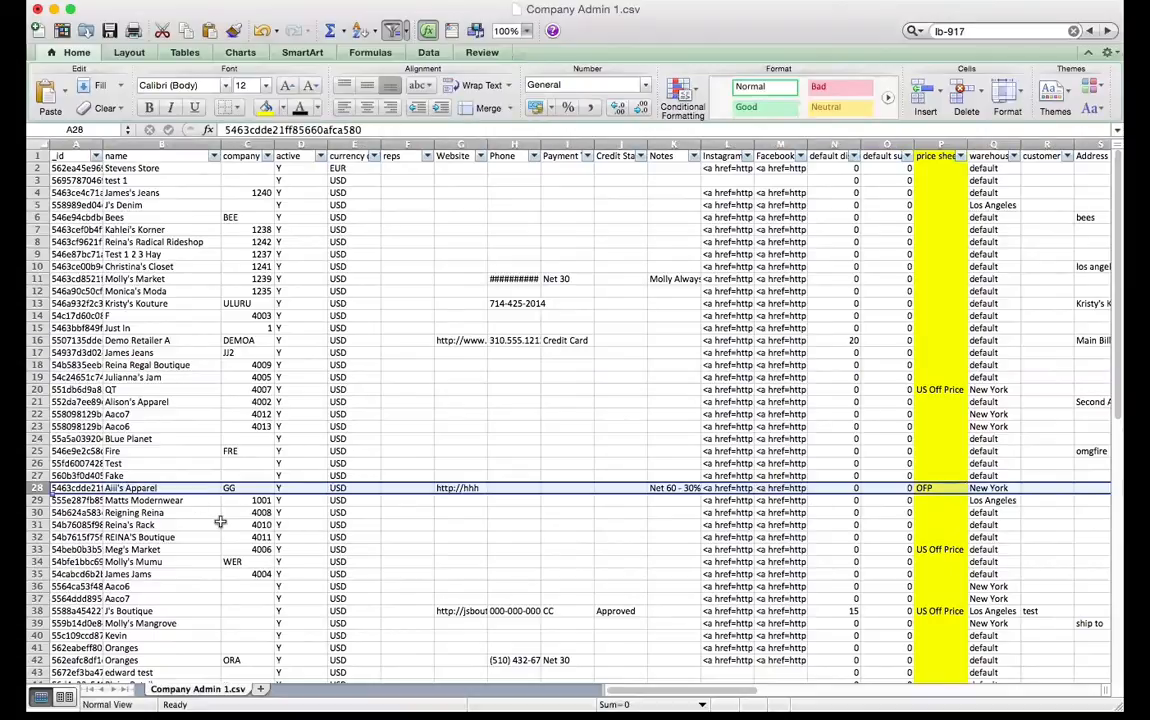
{"action": "left_click", "coordinate": [945, 488]}
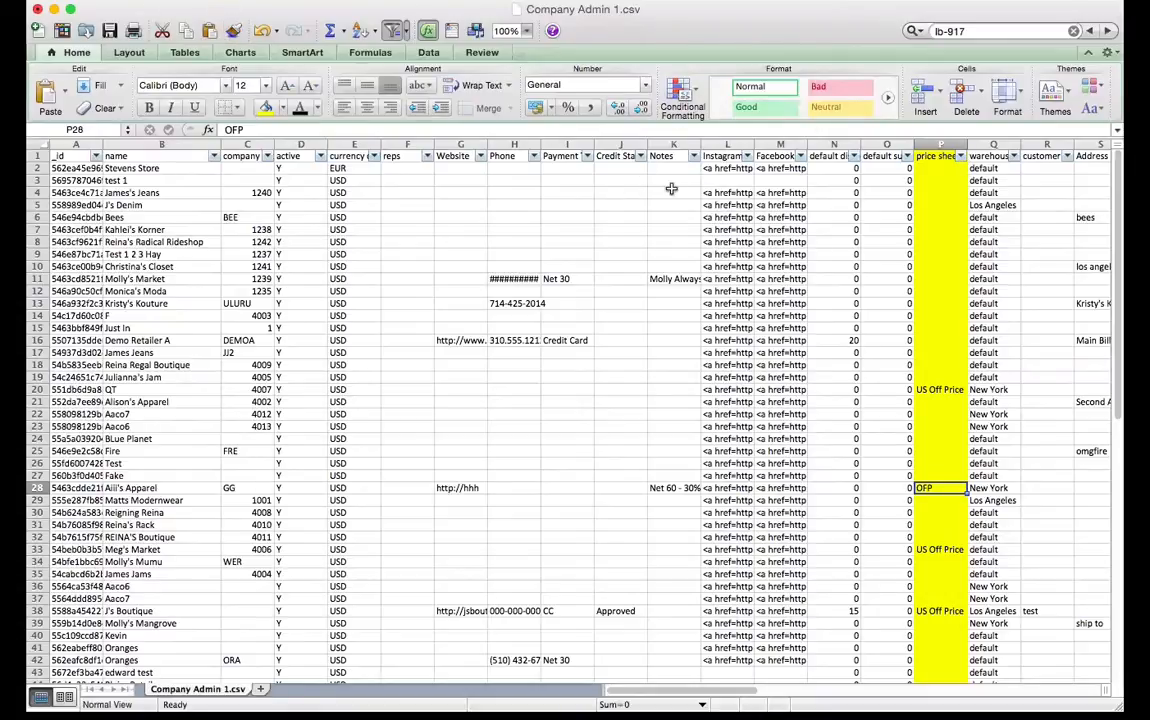
- Look through the blank price sheet cells in the first company rows of the highlighted column
{"action": "left_click", "coordinate": [941, 178]}
{"action": "key", "text": "Down"}
{"action": "key", "text": "Down"}
{"action": "key", "text": "Down"}
{"action": "key", "text": "Down"}
{"action": "key", "text": "Down"}
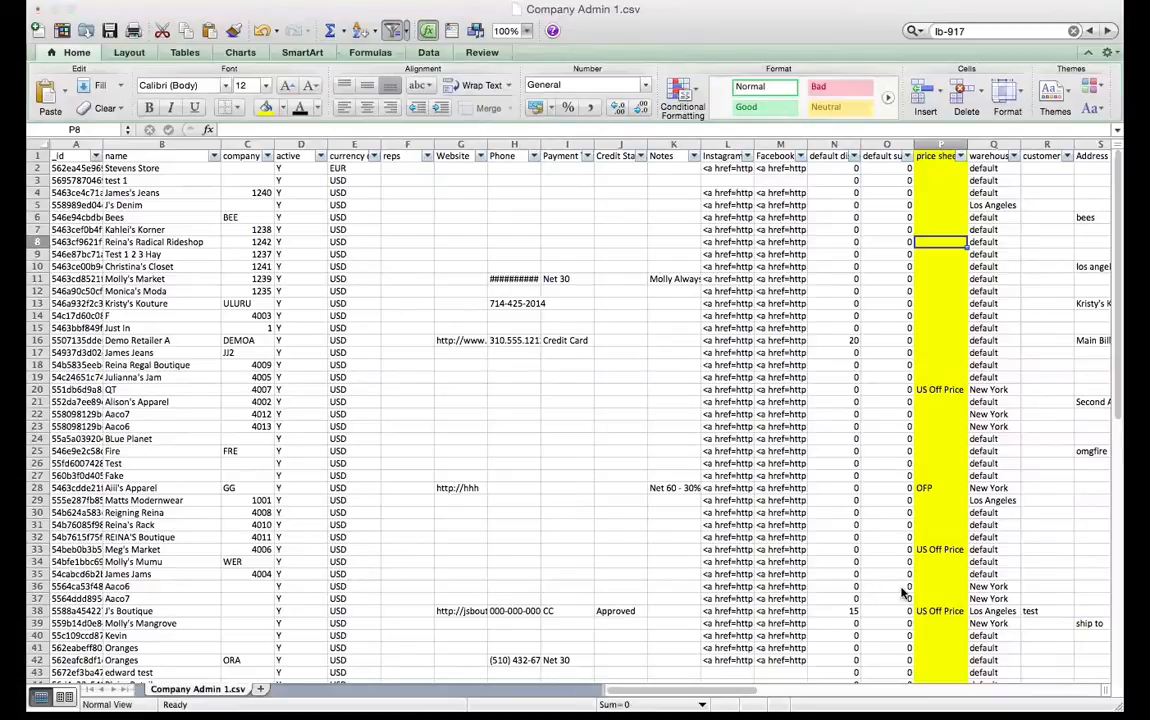
- Switch to NuORDER in Chrome, leave the company data page and open Contacts in the Wholesale area
{"action": "key", "text": "super+Tab"}
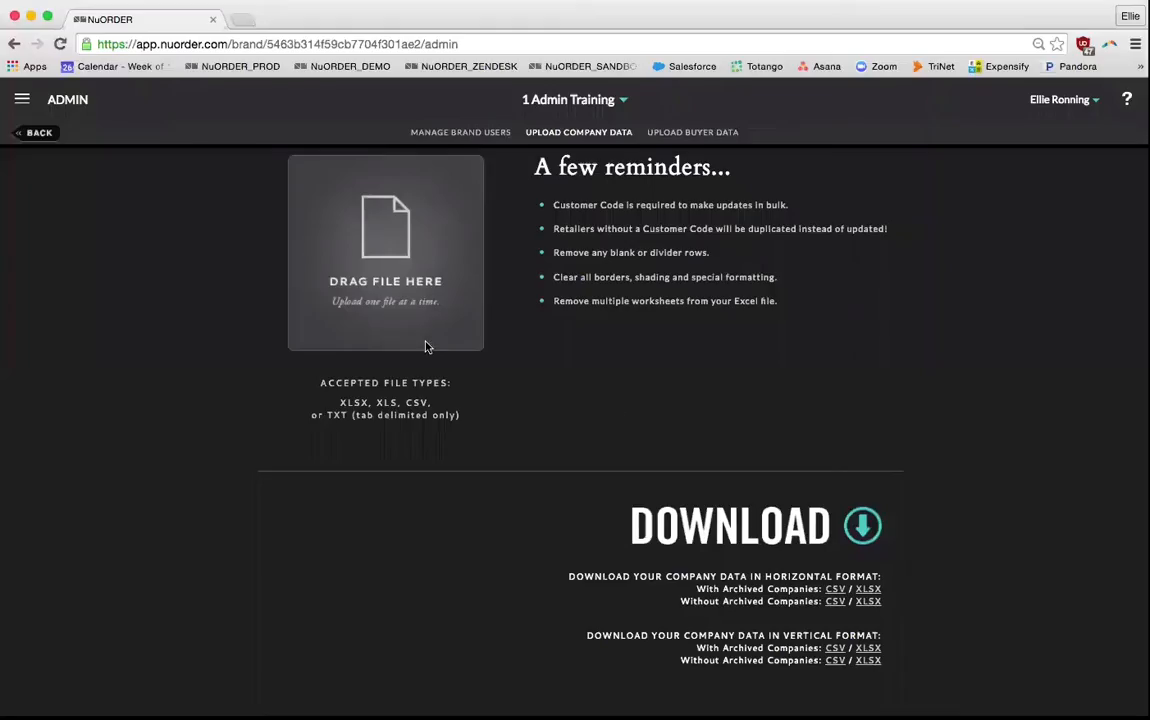
{"action": "left_click", "coordinate": [41, 130]}
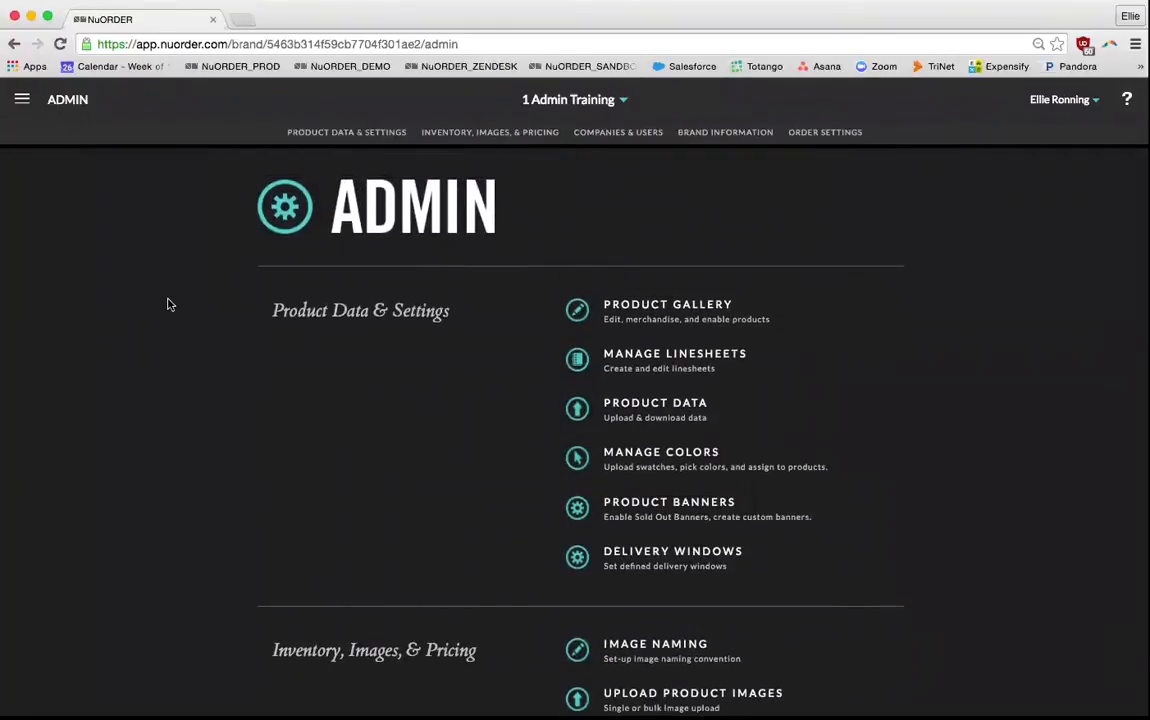
{"action": "left_click", "coordinate": [22, 97]}
{"action": "left_click", "coordinate": [75, 145]}
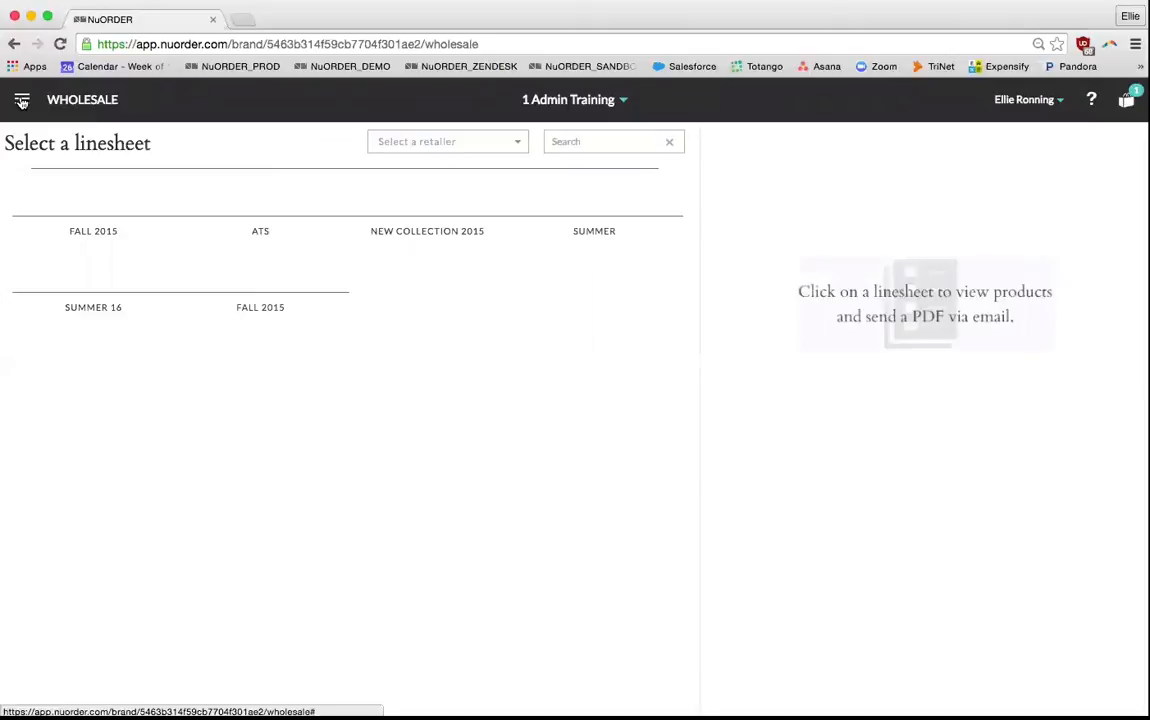
{"action": "left_click", "coordinate": [22, 100]}
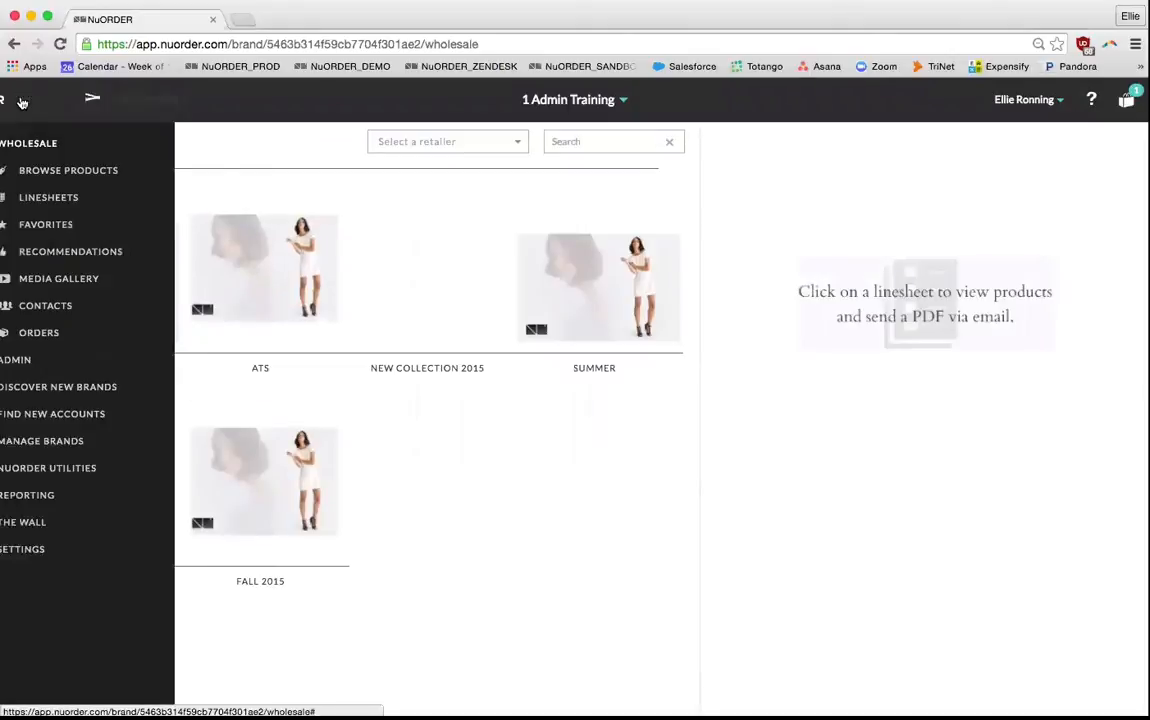
{"action": "left_click", "coordinate": [82, 307]}
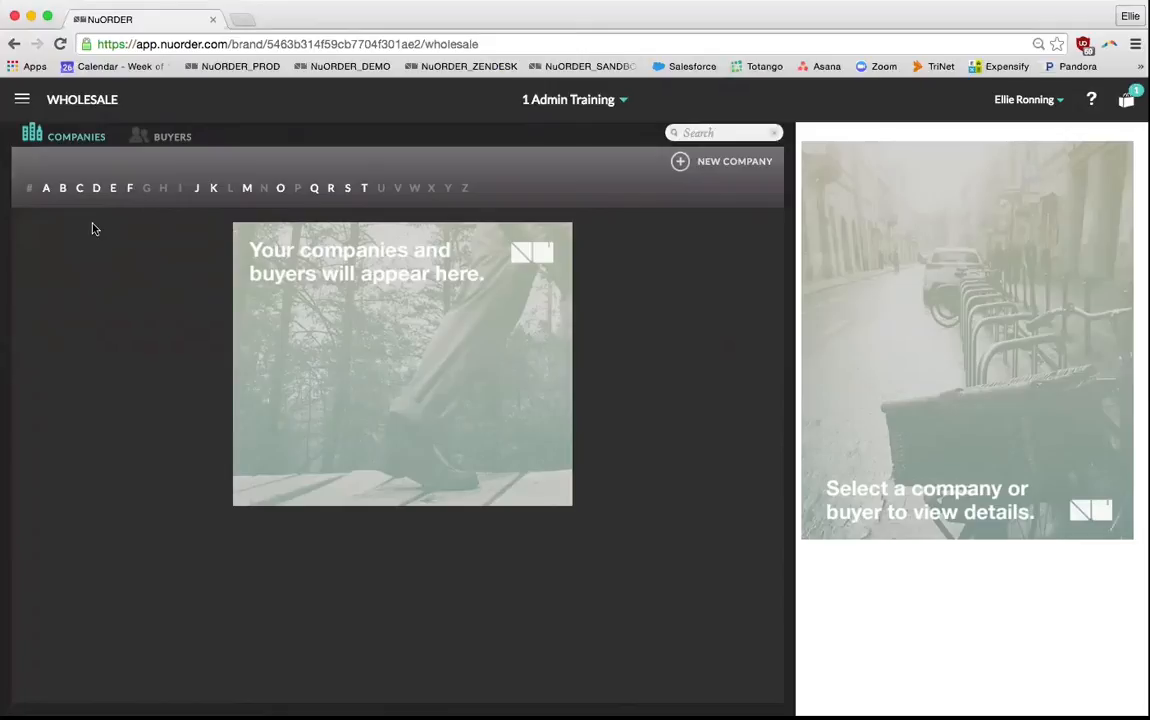
- Edit Aiii's Apparel among the companies starting with A, choosing OFP as its pricing template, and save the changes
{"action": "left_click", "coordinate": [47, 193]}
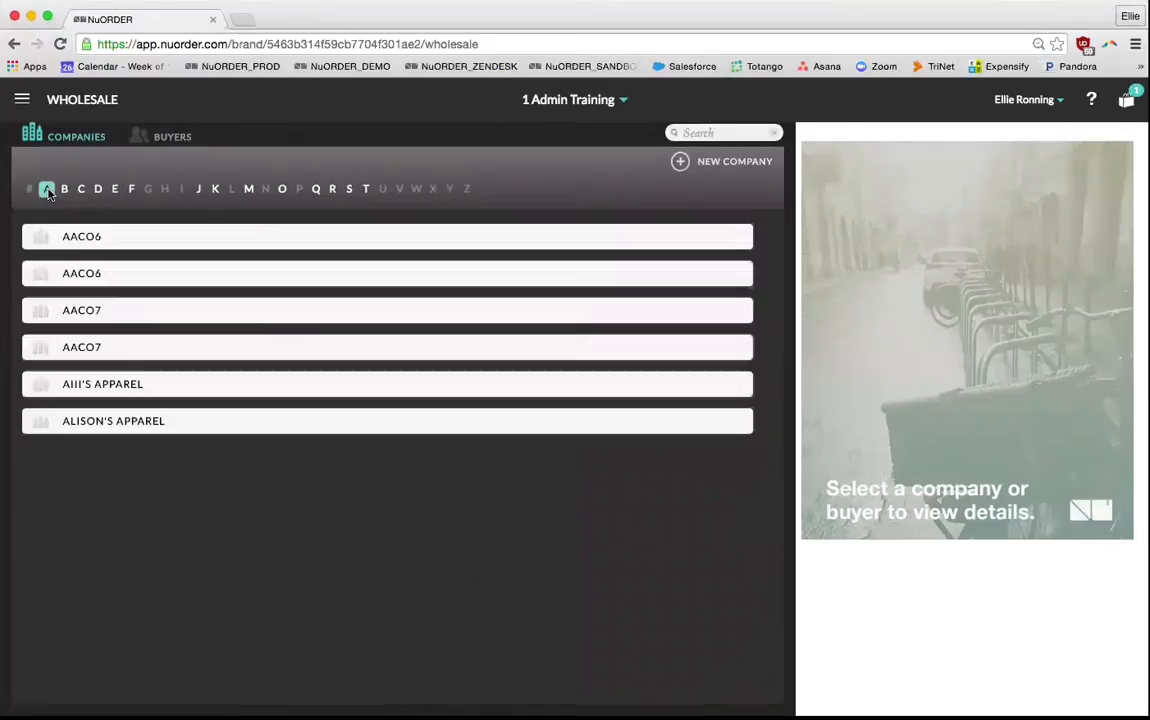
{"action": "left_click", "coordinate": [116, 392]}
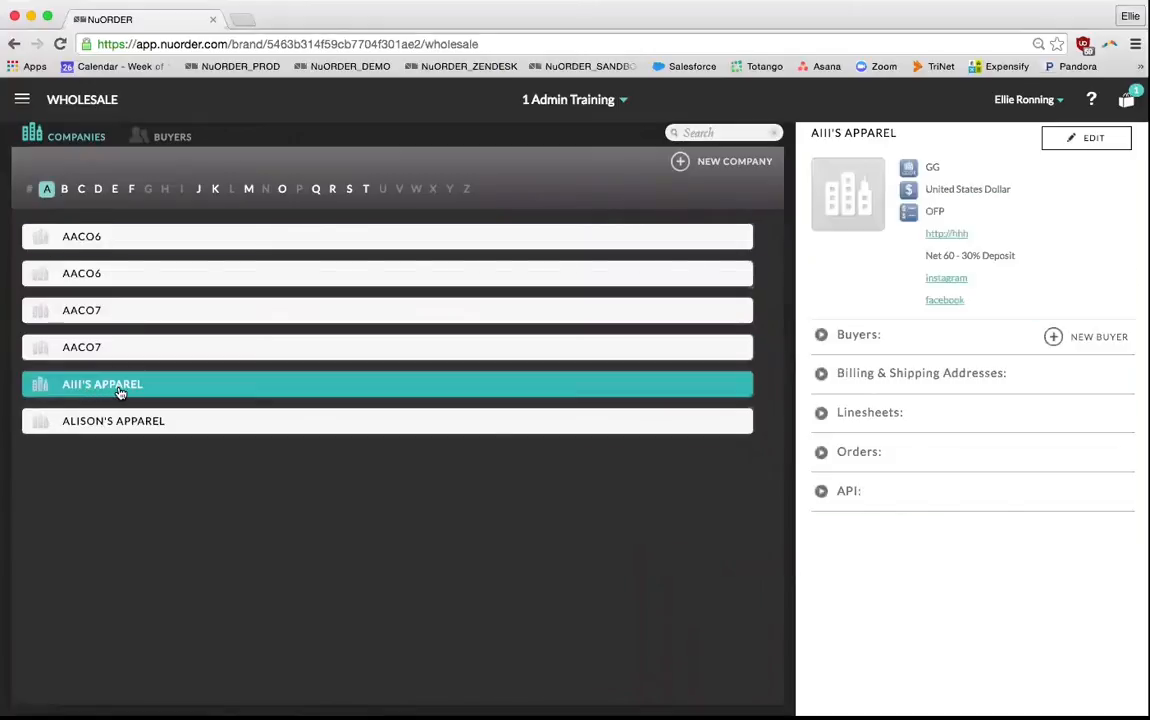
{"action": "left_click", "coordinate": [1095, 140]}
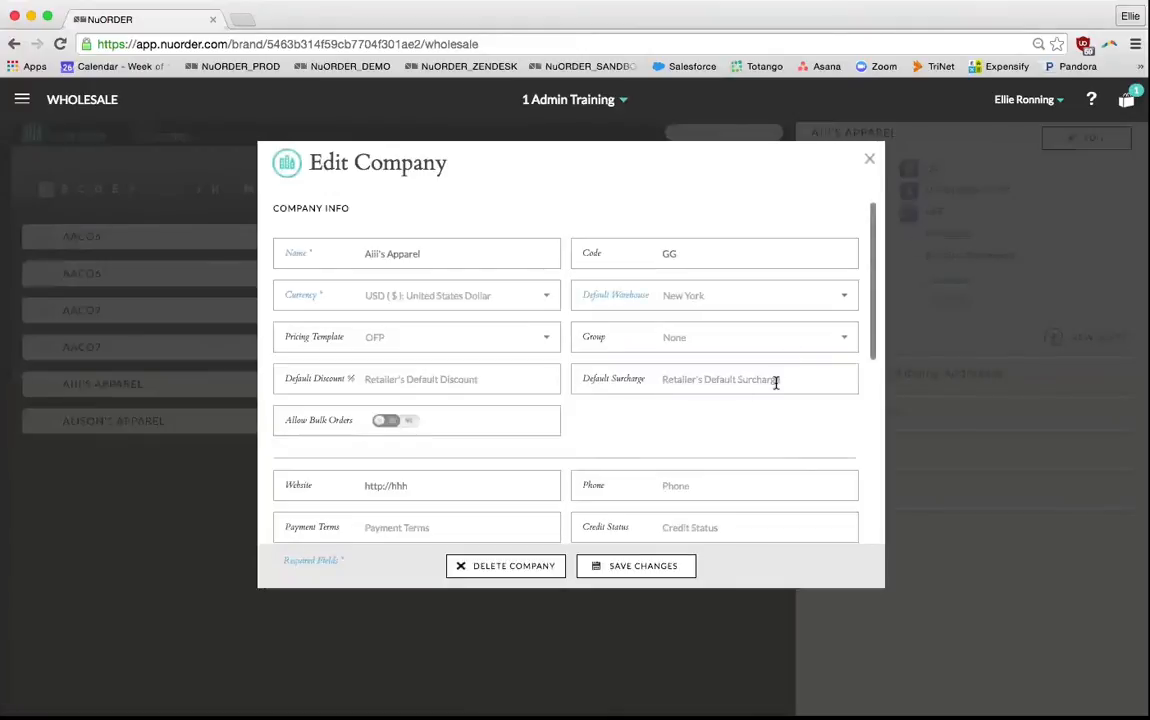
{"action": "left_click", "coordinate": [548, 340]}
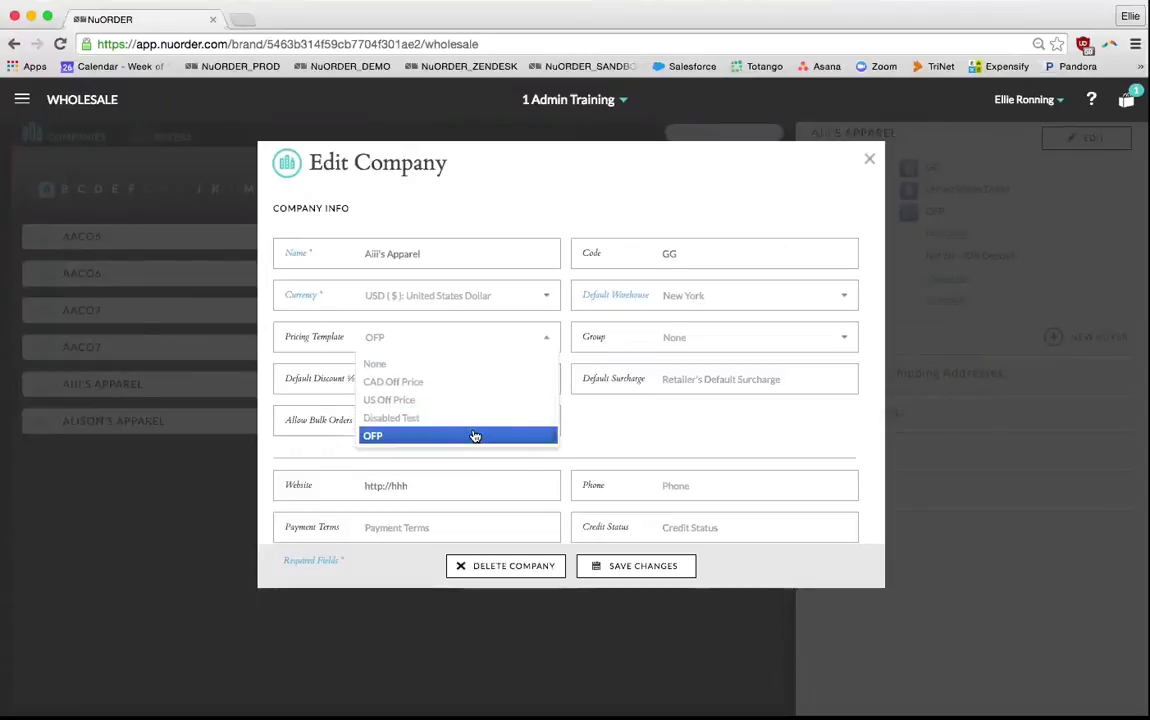
{"action": "left_click", "coordinate": [440, 436]}
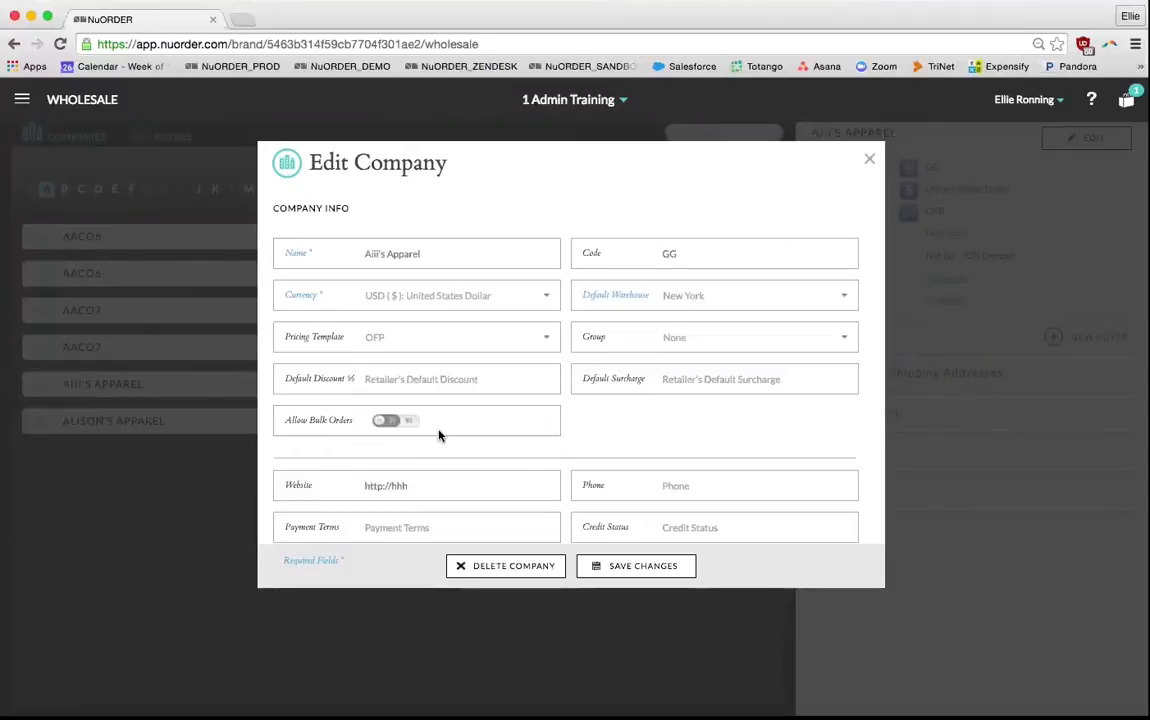
{"action": "left_click", "coordinate": [613, 568]}
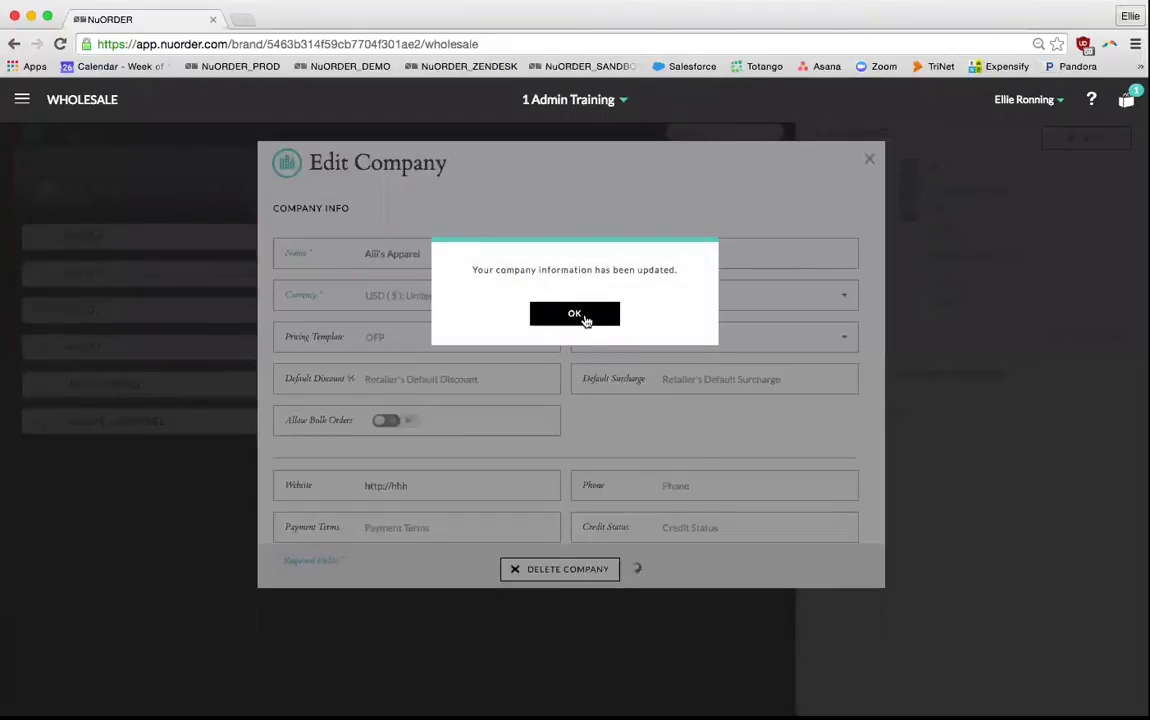
{"action": "left_click", "coordinate": [577, 315]}
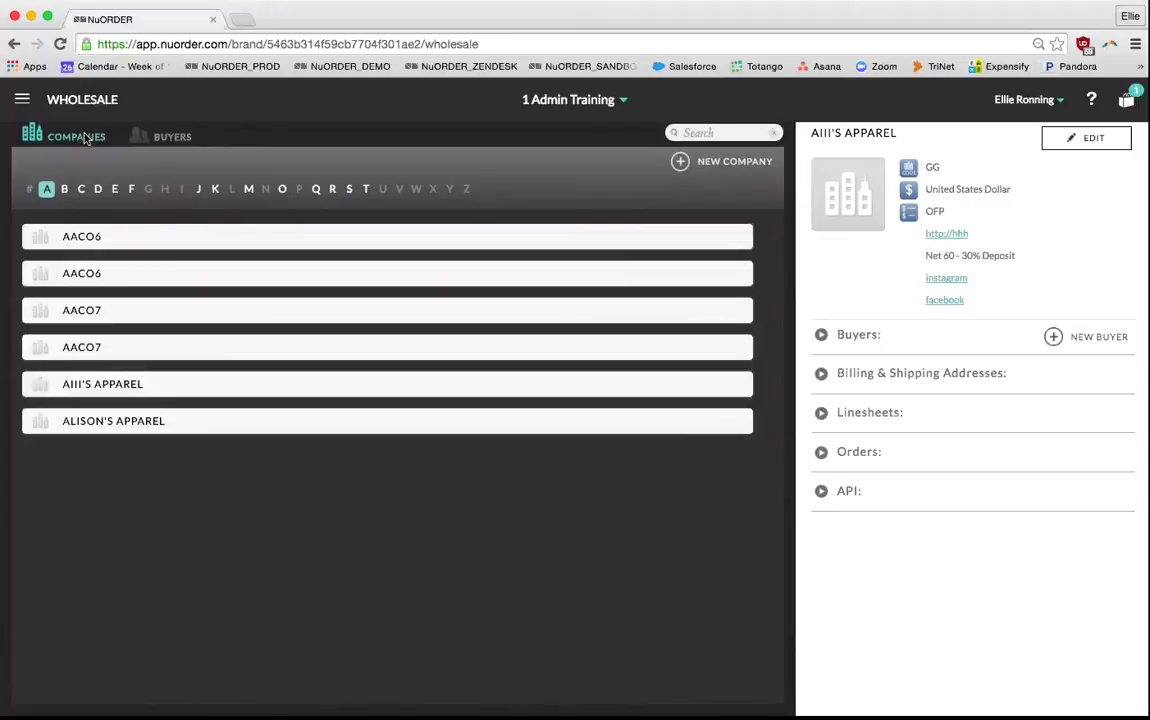
- Open the All Products Gallery from Browse Products and view it as the retailer Aiii's Apparel
{"action": "left_click", "coordinate": [26, 100]}
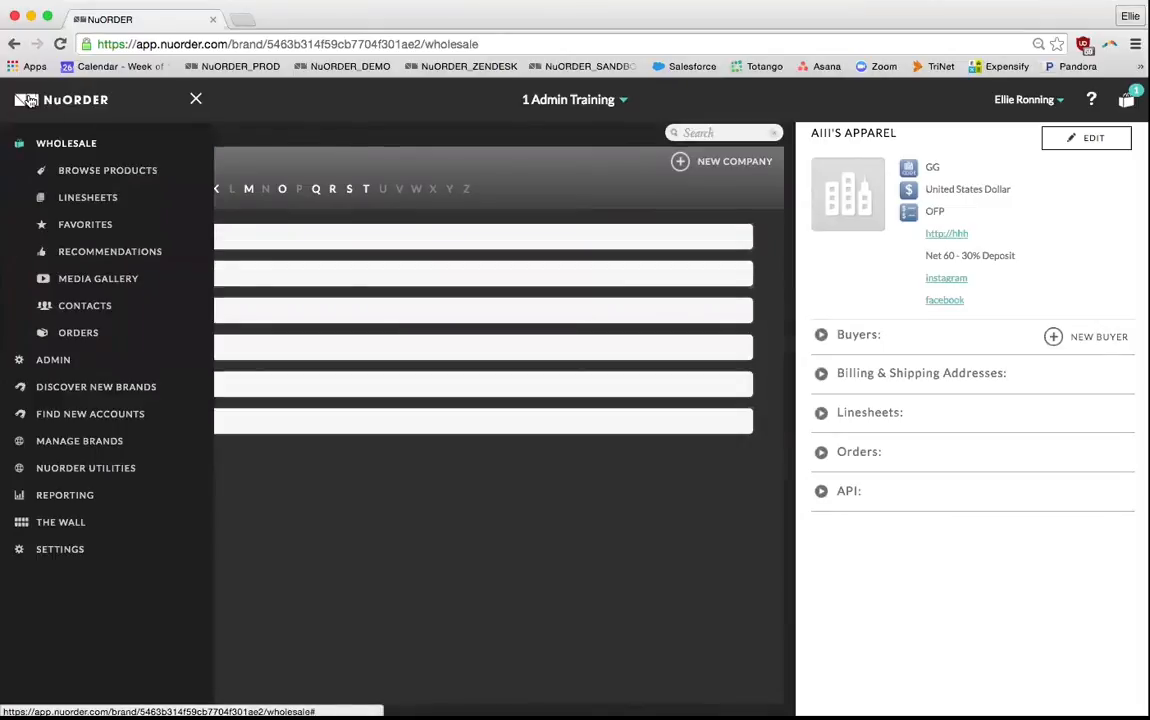
{"action": "left_click", "coordinate": [105, 172]}
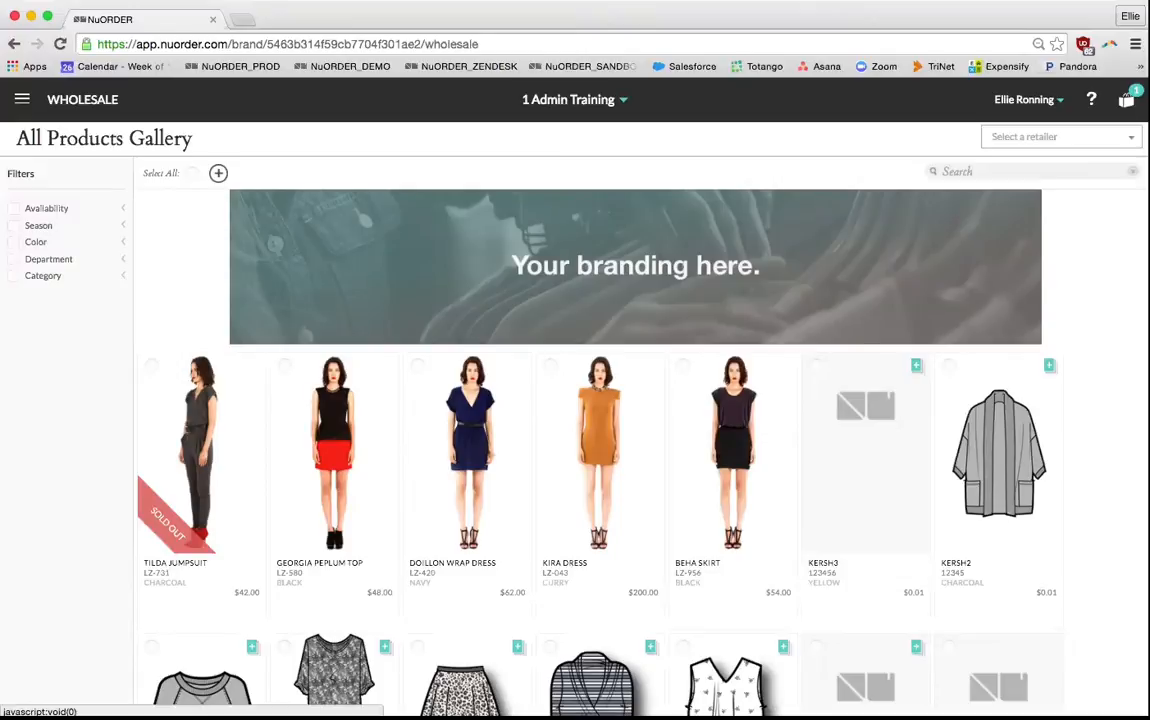
{"action": "left_click", "coordinate": [1060, 137]}
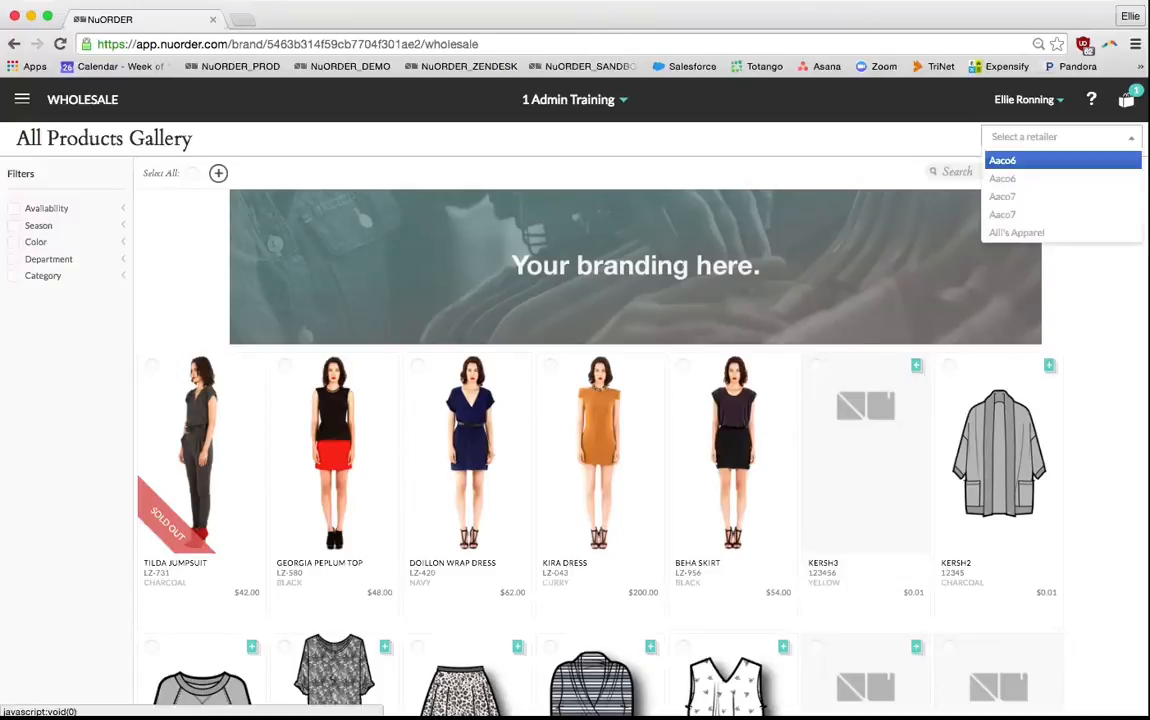
{"action": "left_click", "coordinate": [1093, 231]}
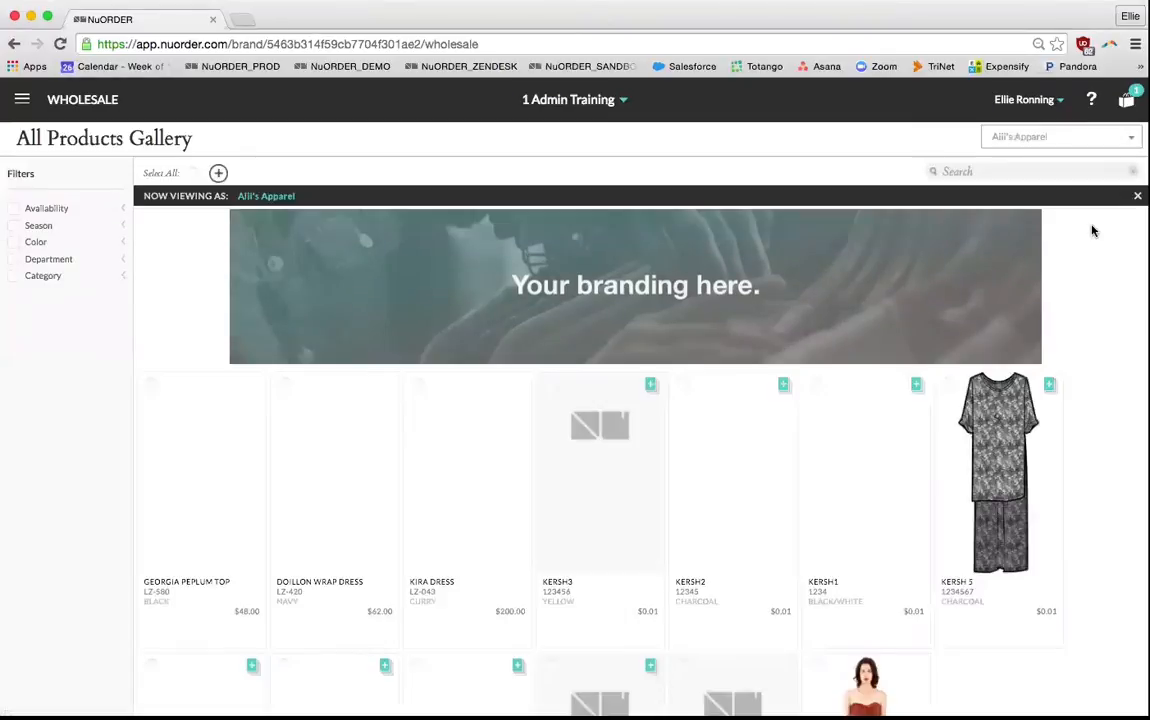
- Search the gallery for lb-9, check the Coco Suede Romper's retailer price, and clear the search and retailer view
{"action": "left_click", "coordinate": [1069, 171]}
{"action": "type", "text": "lb-"}
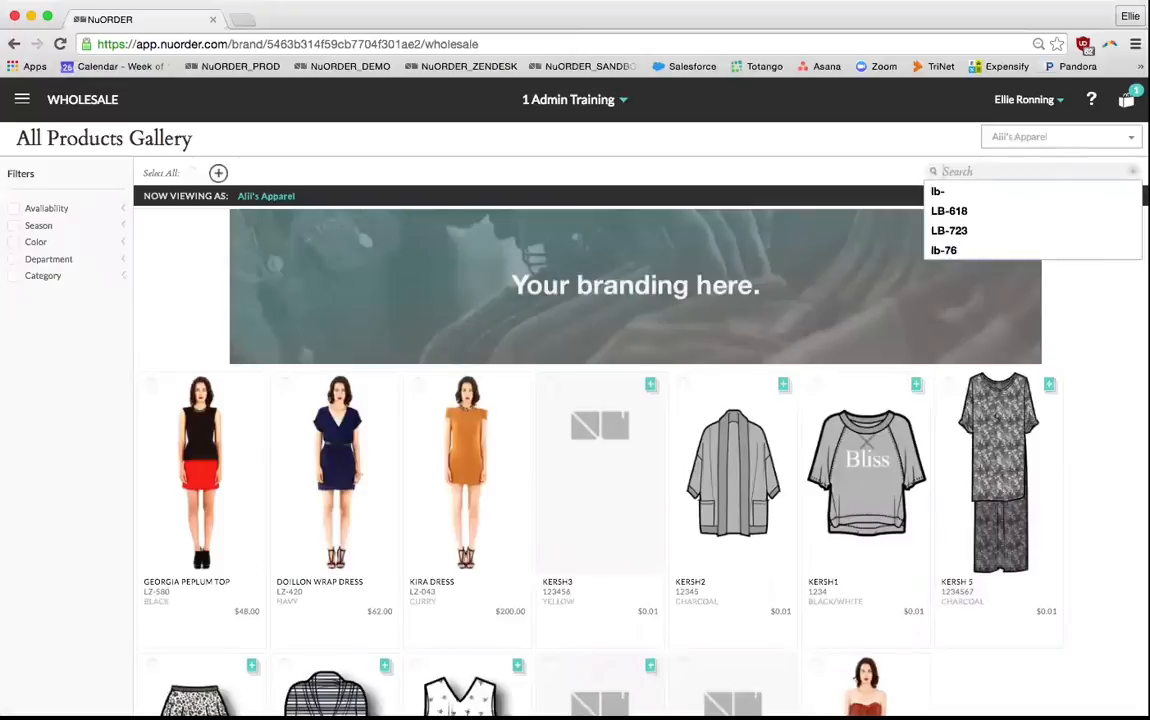
{"action": "type", "text": "9"}
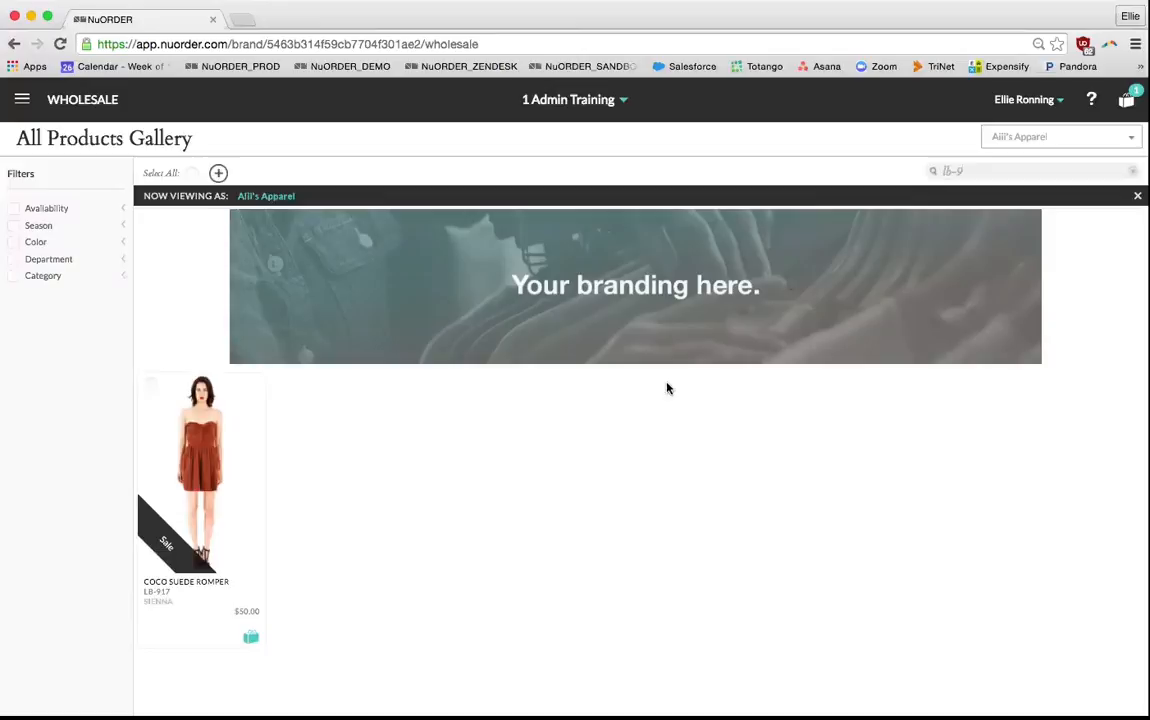
{"action": "left_click", "coordinate": [250, 538]}
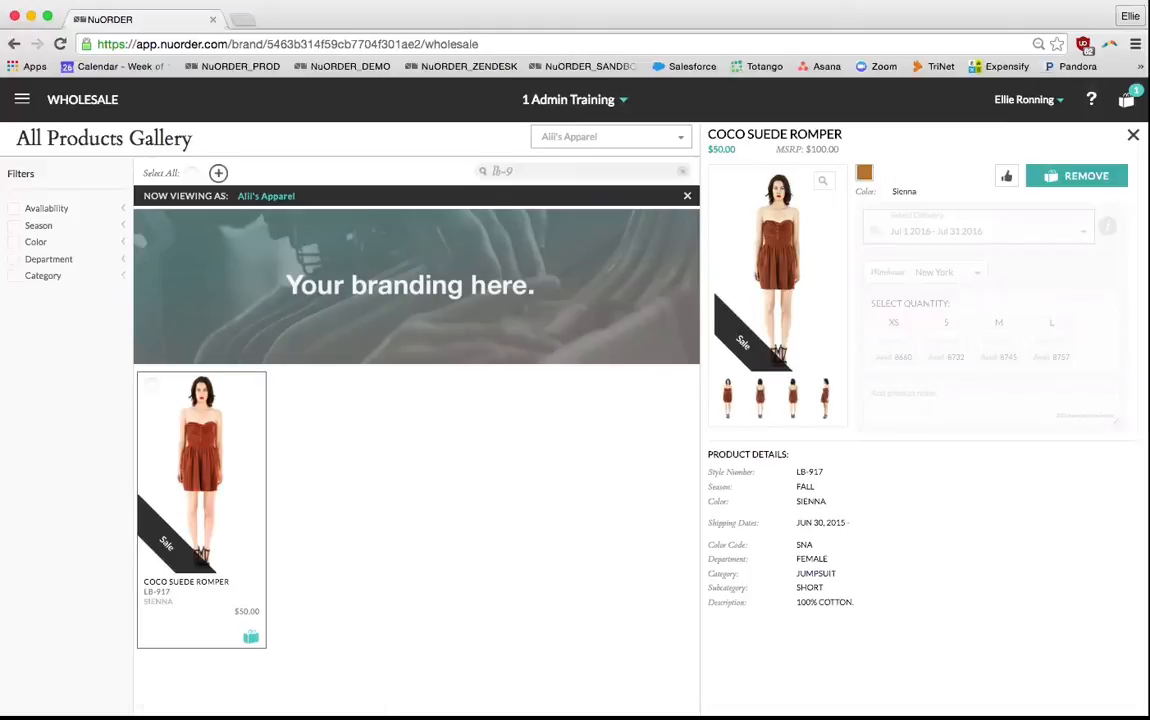
{"action": "left_click", "coordinate": [1132, 134]}
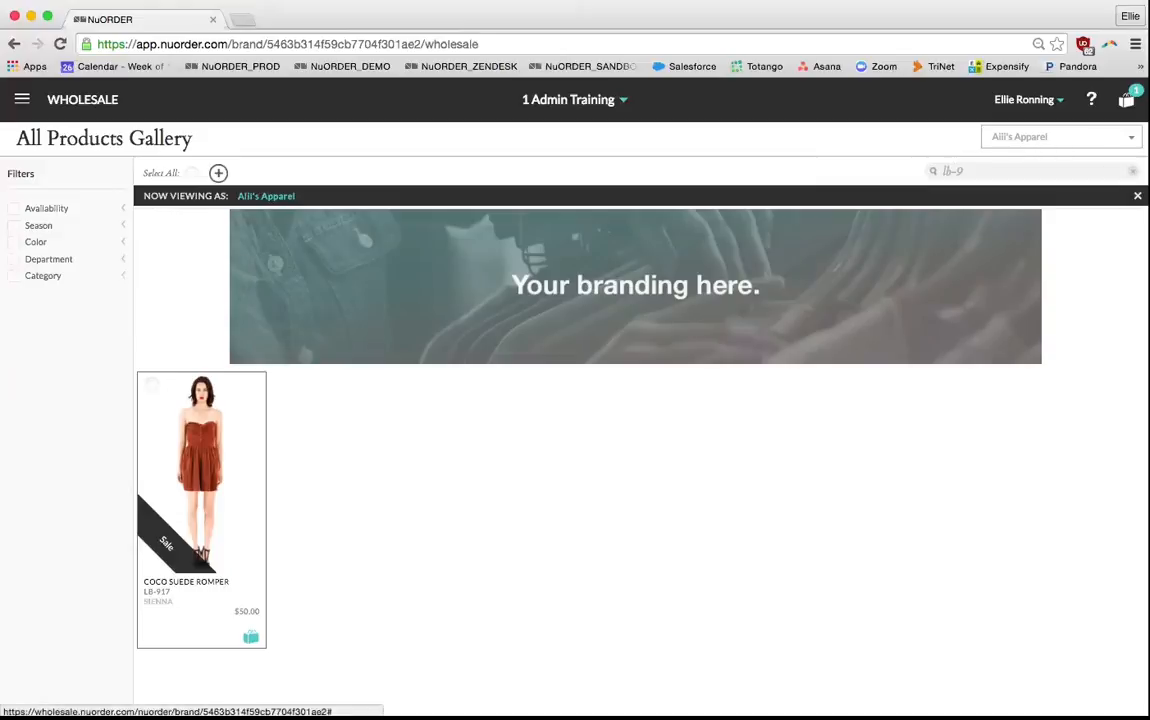
{"action": "left_click", "coordinate": [1133, 172]}
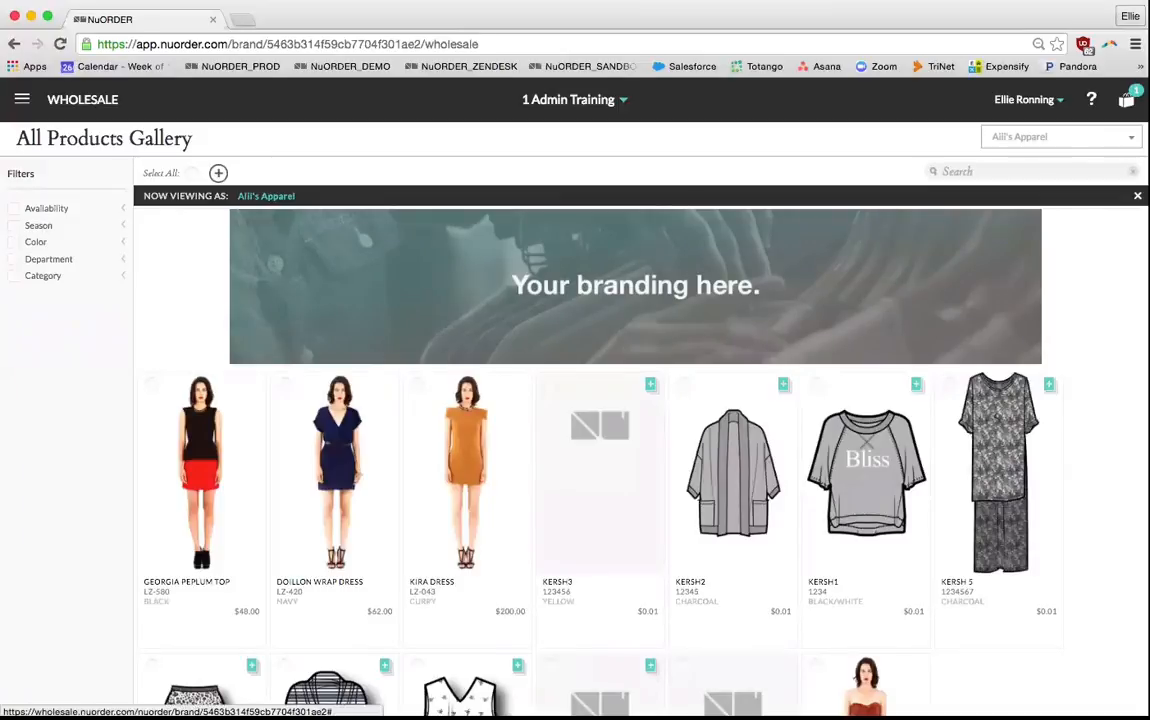
{"action": "left_click", "coordinate": [1137, 196]}
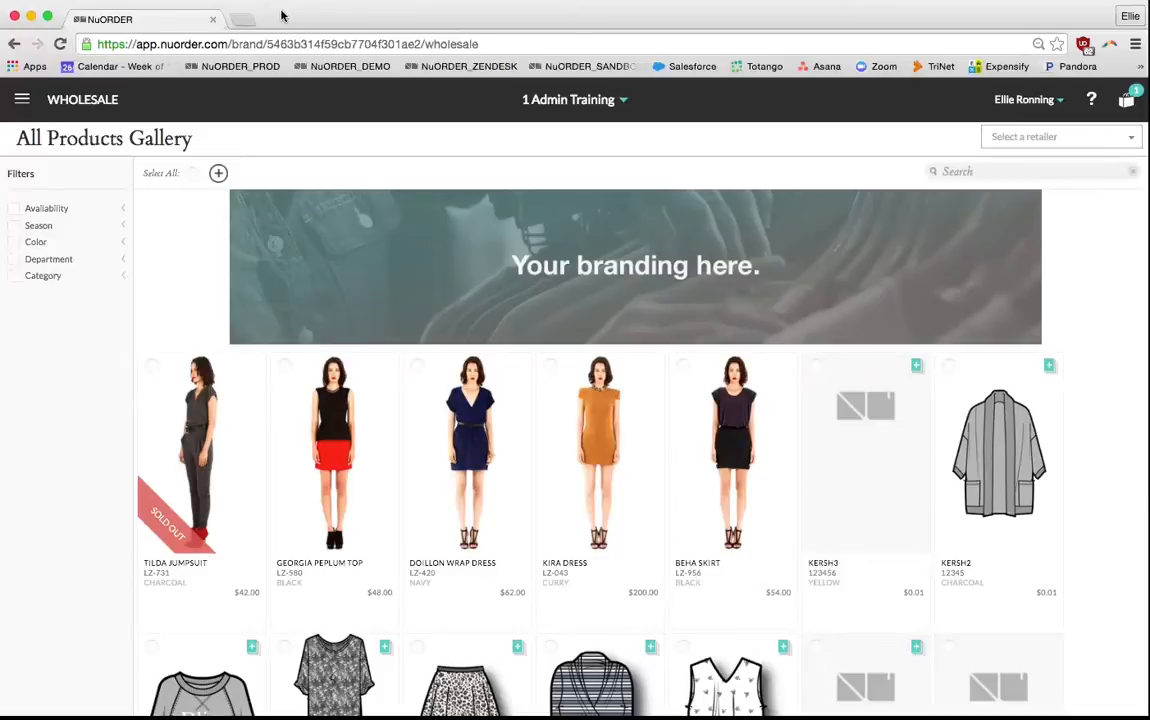
- Check the default prices in the product details of the Georgia Peplum Top and Tilda Jumpsuit
{"action": "left_click", "coordinate": [373, 516]}
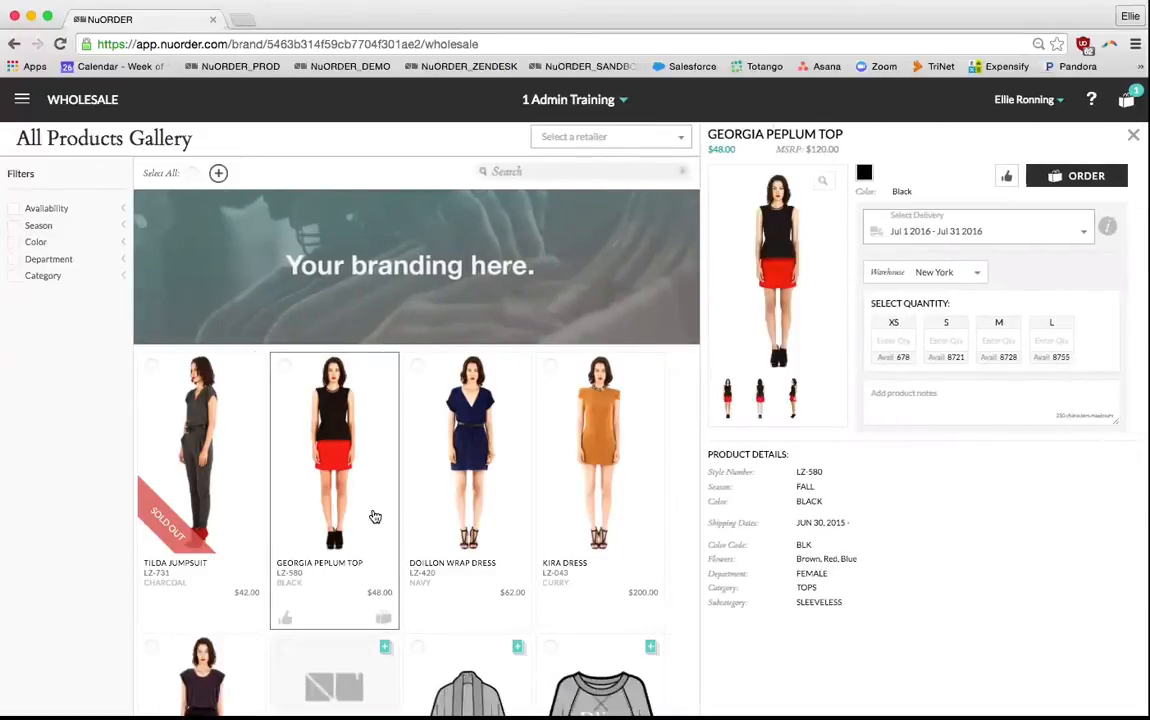
{"action": "scroll", "coordinate": [948, 679], "scroll_direction": "down", "scroll_amount": 1}
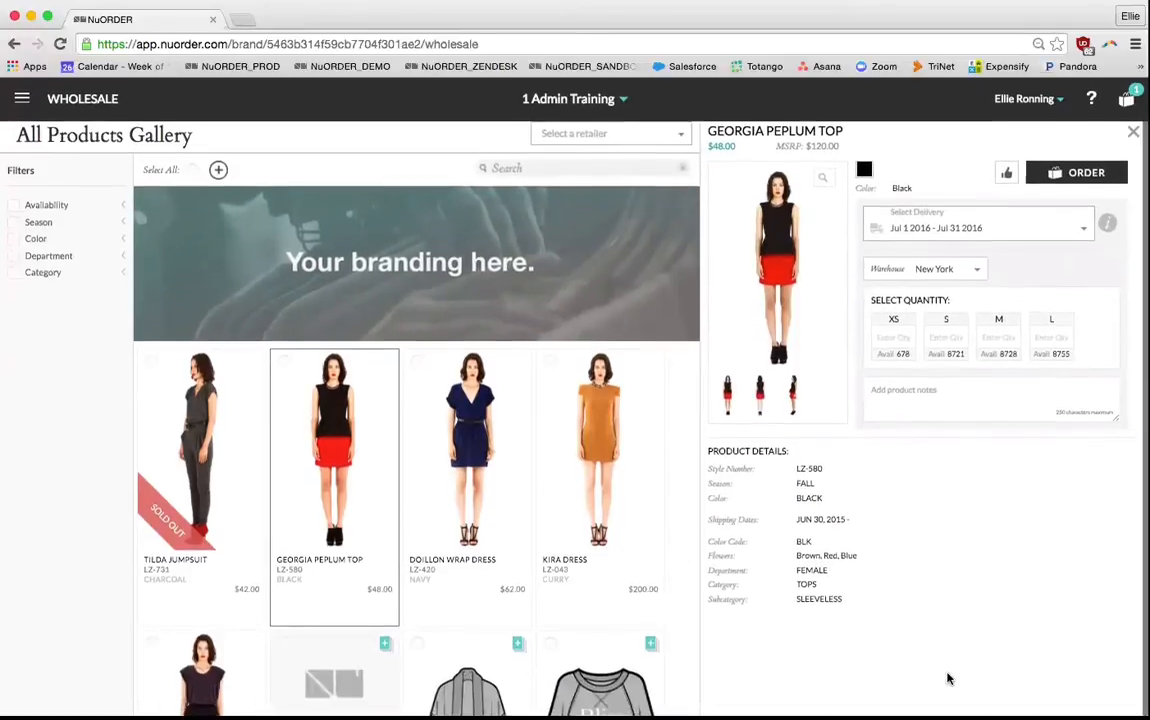
{"action": "left_click", "coordinate": [213, 477]}
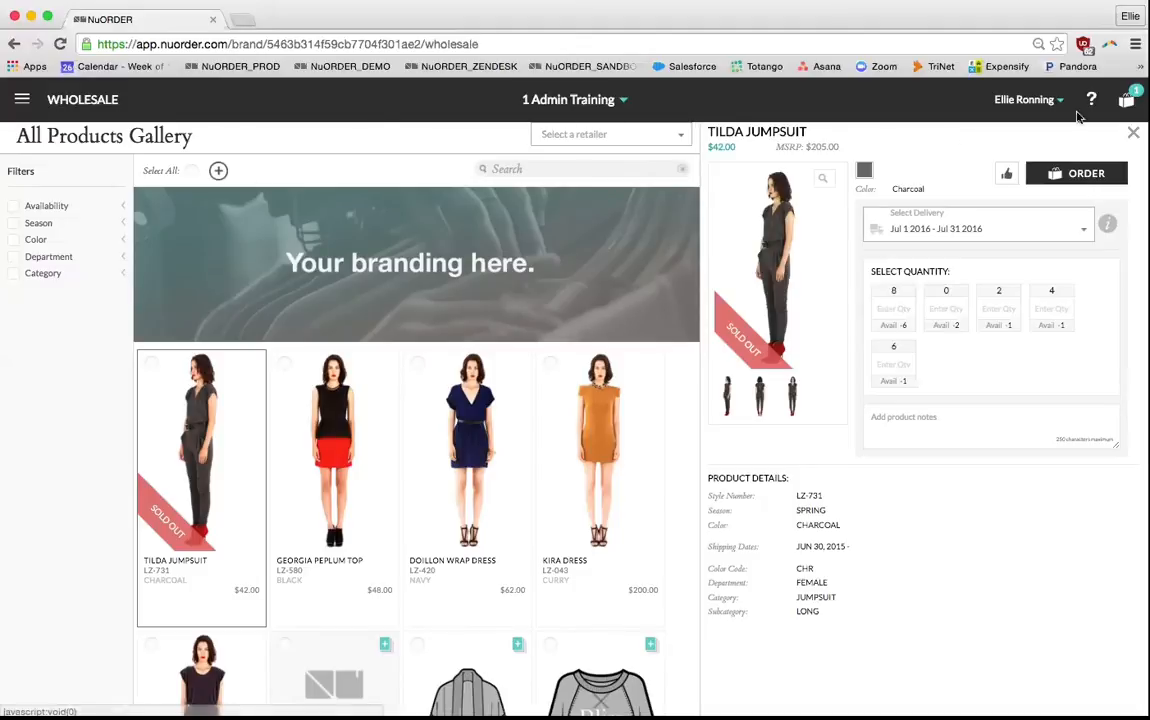
{"action": "left_click", "coordinate": [1133, 132]}
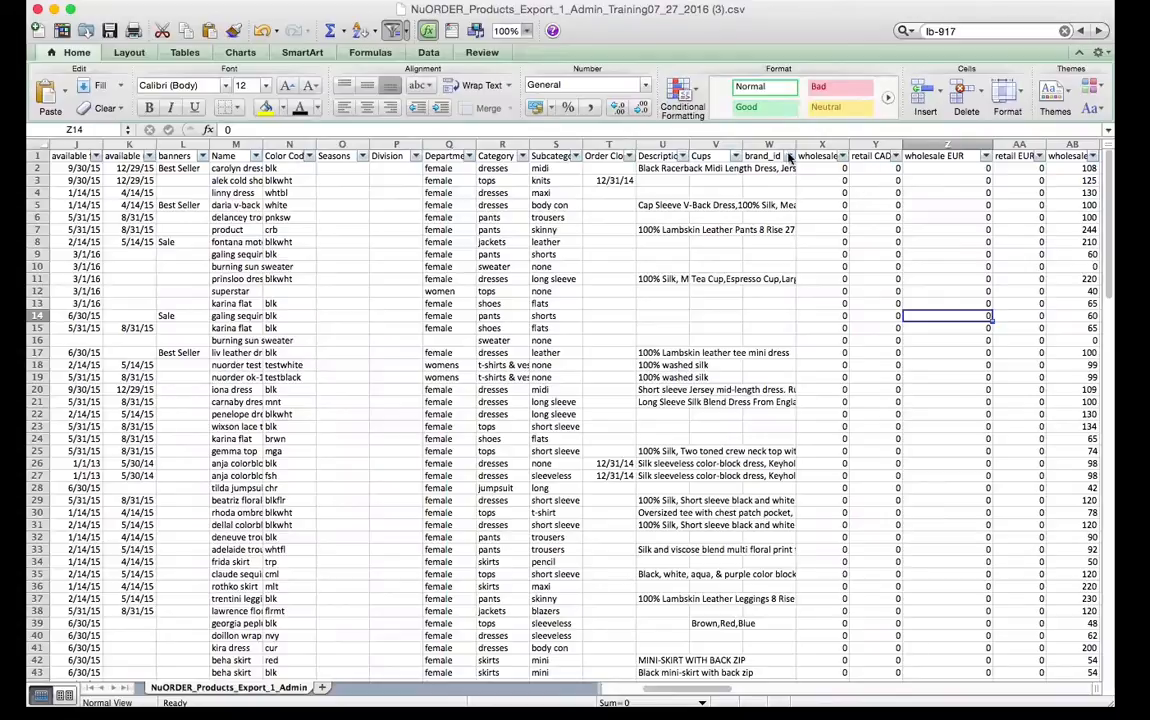
- Review the columns of the NuORDER products export in Excel, from the style data across to the wholesale and retail prices
{"action": "scroll", "coordinate": [301, 230], "scroll_direction": "left", "scroll_amount": 7}
{"action": "scroll", "coordinate": [301, 232], "scroll_direction": "left", "scroll_amount": 3}
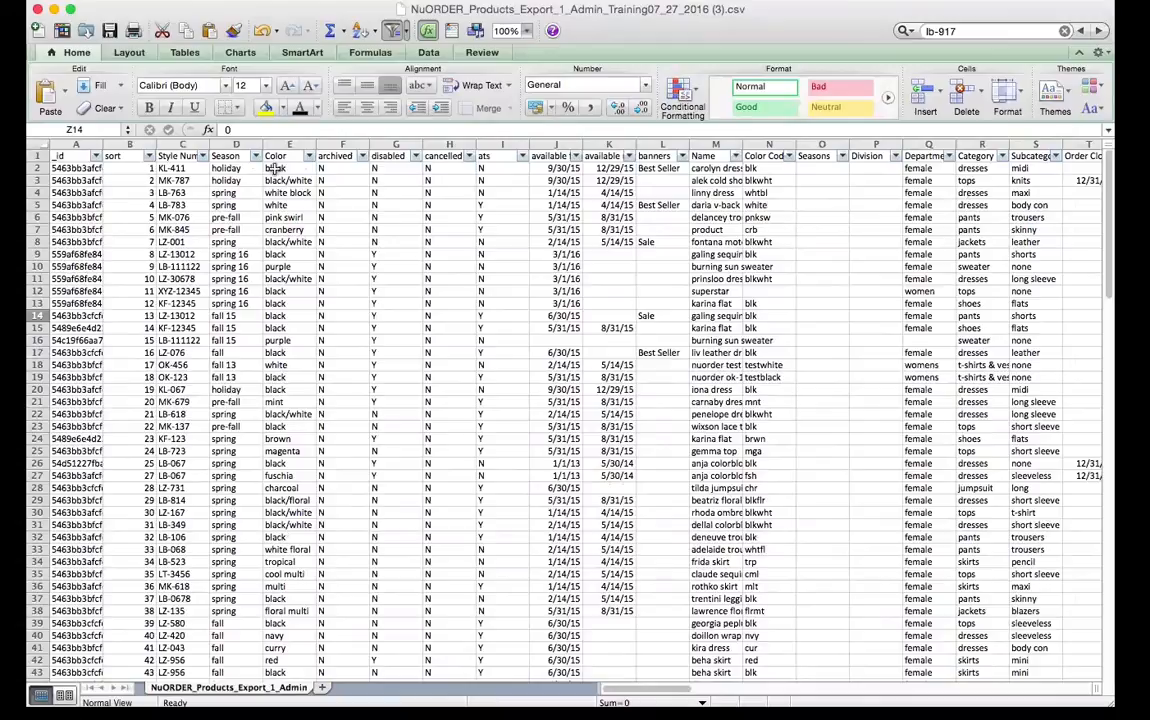
{"action": "scroll", "coordinate": [375, 172], "scroll_direction": "right", "scroll_amount": 1}
{"action": "scroll", "coordinate": [375, 172], "scroll_direction": "right", "scroll_amount": 2}
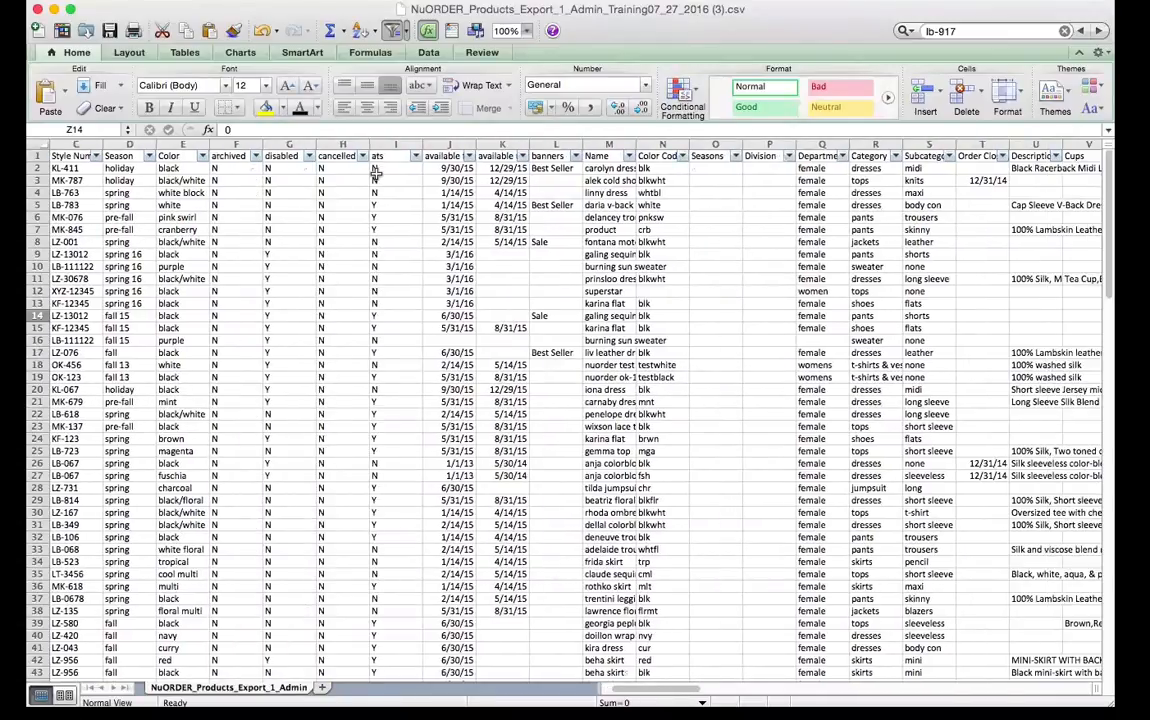
{"action": "scroll", "coordinate": [520, 140], "scroll_direction": "right", "scroll_amount": 1}
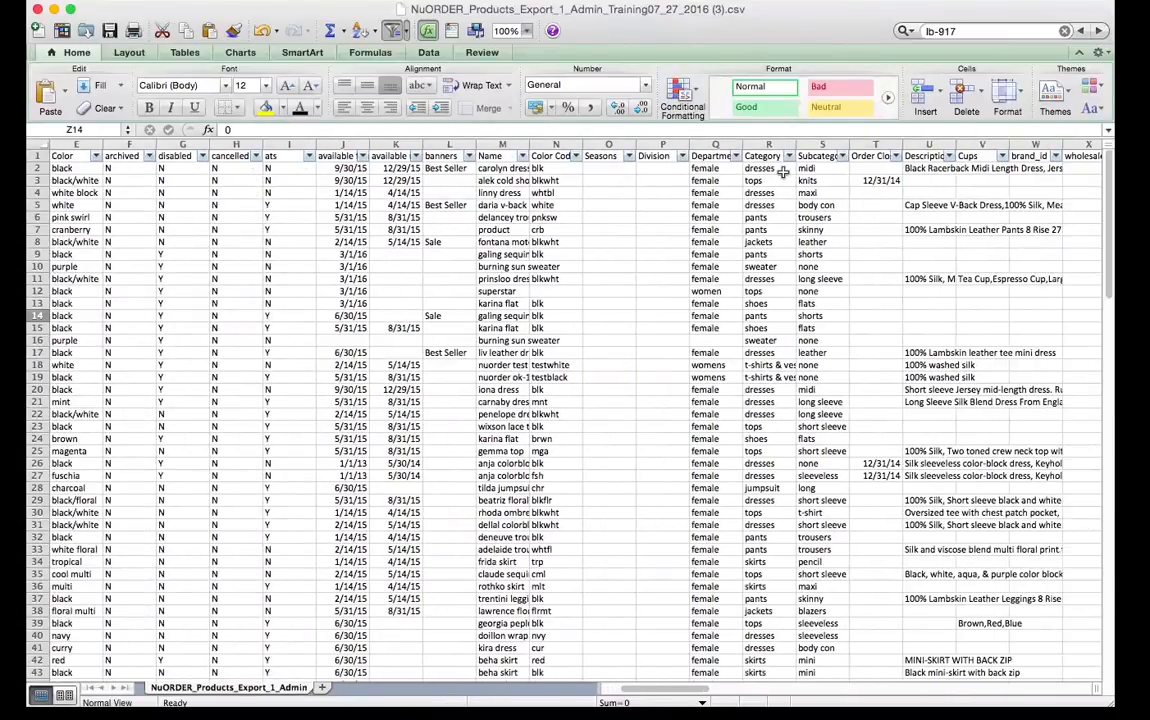
{"action": "scroll", "coordinate": [783, 172], "scroll_direction": "right", "scroll_amount": 2}
{"action": "scroll", "coordinate": [818, 172], "scroll_direction": "right", "scroll_amount": 1}
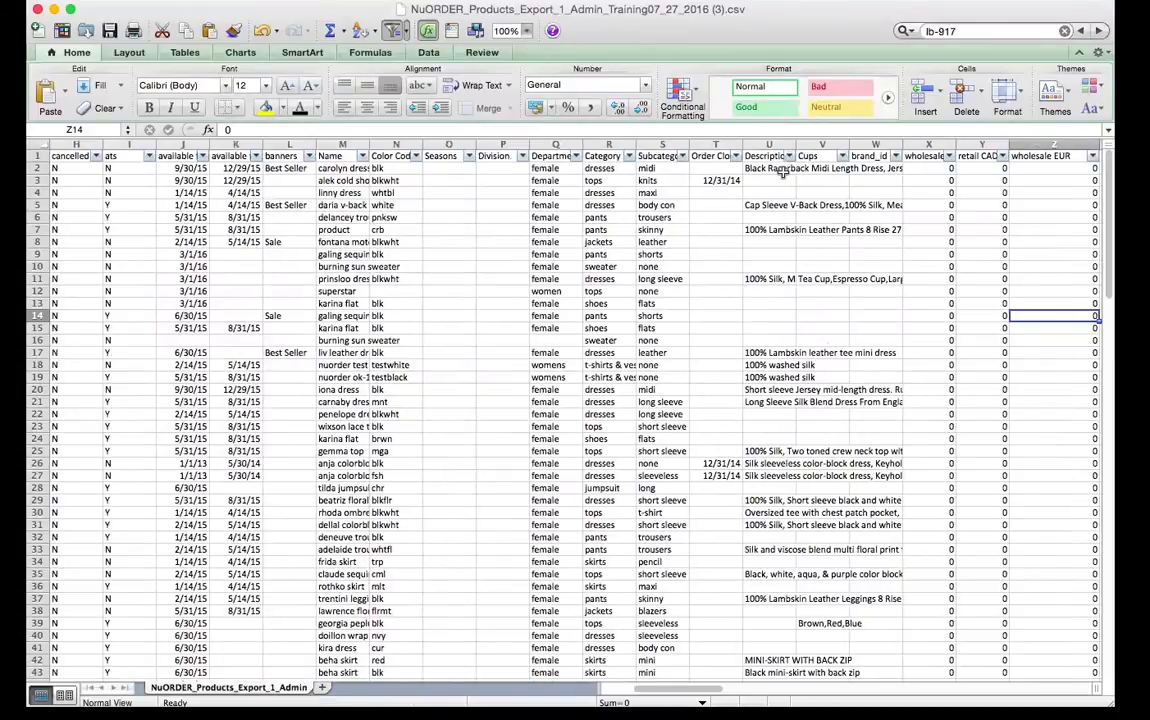
- Widen the wholesale CAD, retail CAD and retail EUR columns of the products export and check the first wholesale EUR cells
{"action": "scroll", "coordinate": [900, 172], "scroll_direction": "right", "scroll_amount": 3}
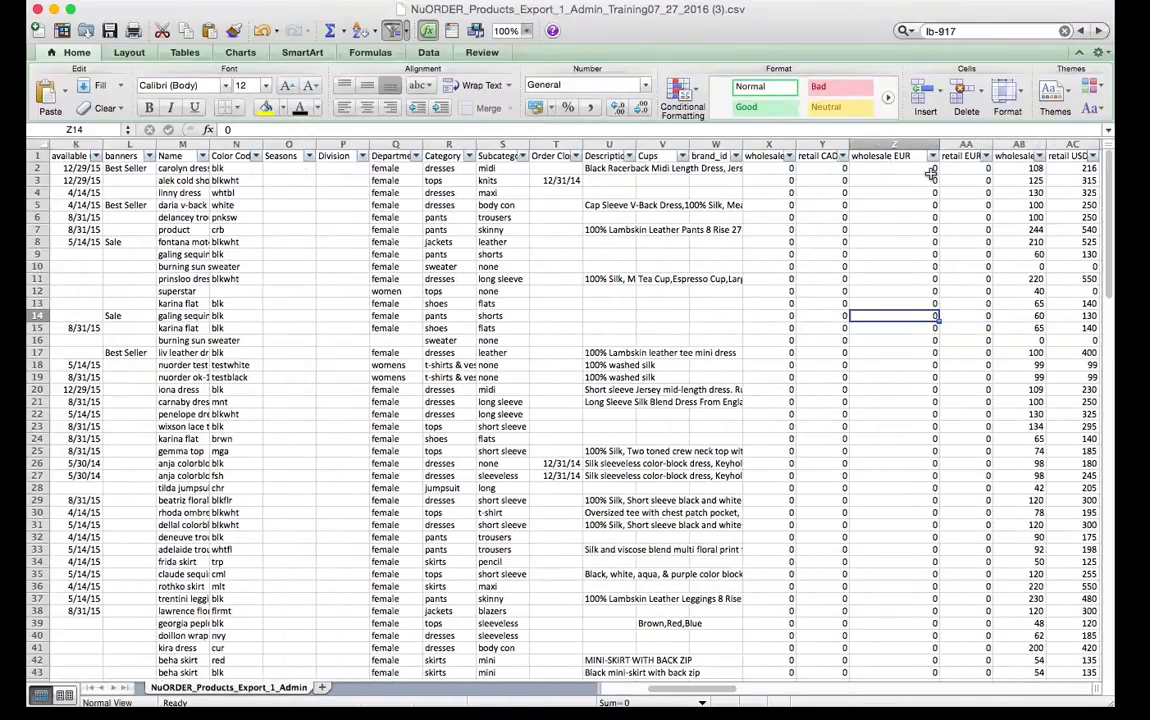
{"action": "scroll", "coordinate": [900, 172], "scroll_direction": "right", "scroll_amount": 2}
{"action": "left_click_drag", "start_coordinate": [741, 146], "coordinate": [701, 146]}
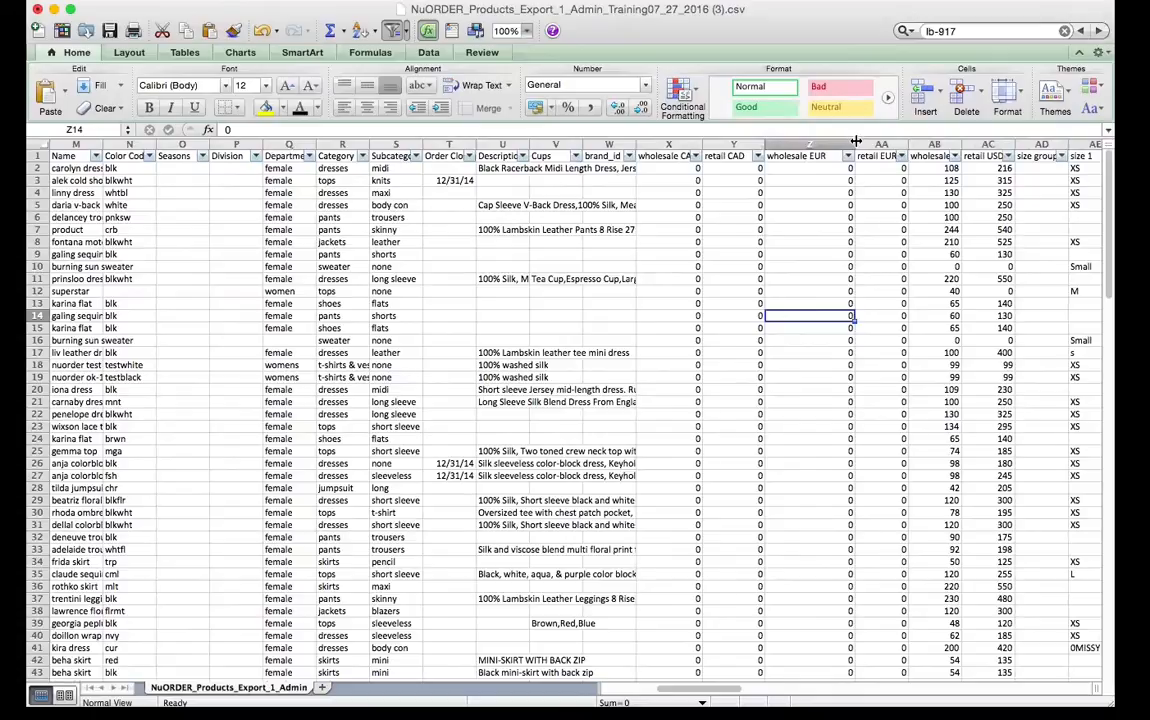
{"action": "left_click_drag", "start_coordinate": [908, 144], "coordinate": [917, 144]}
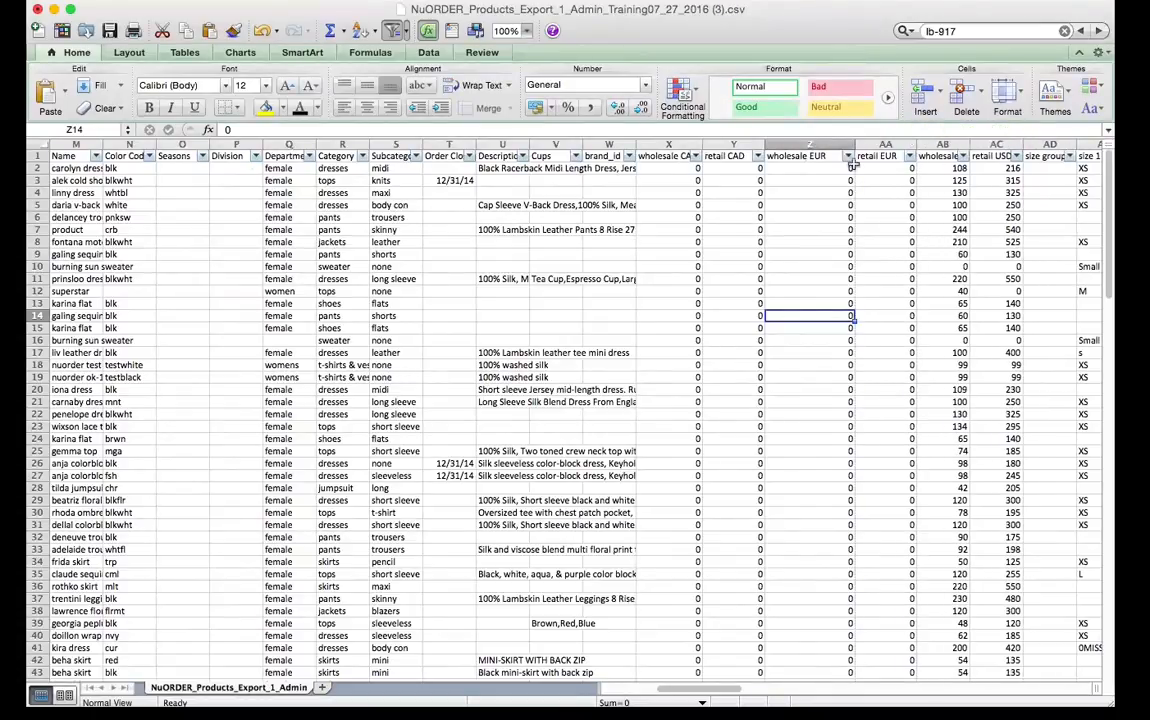
{"action": "left_click", "coordinate": [820, 170]}
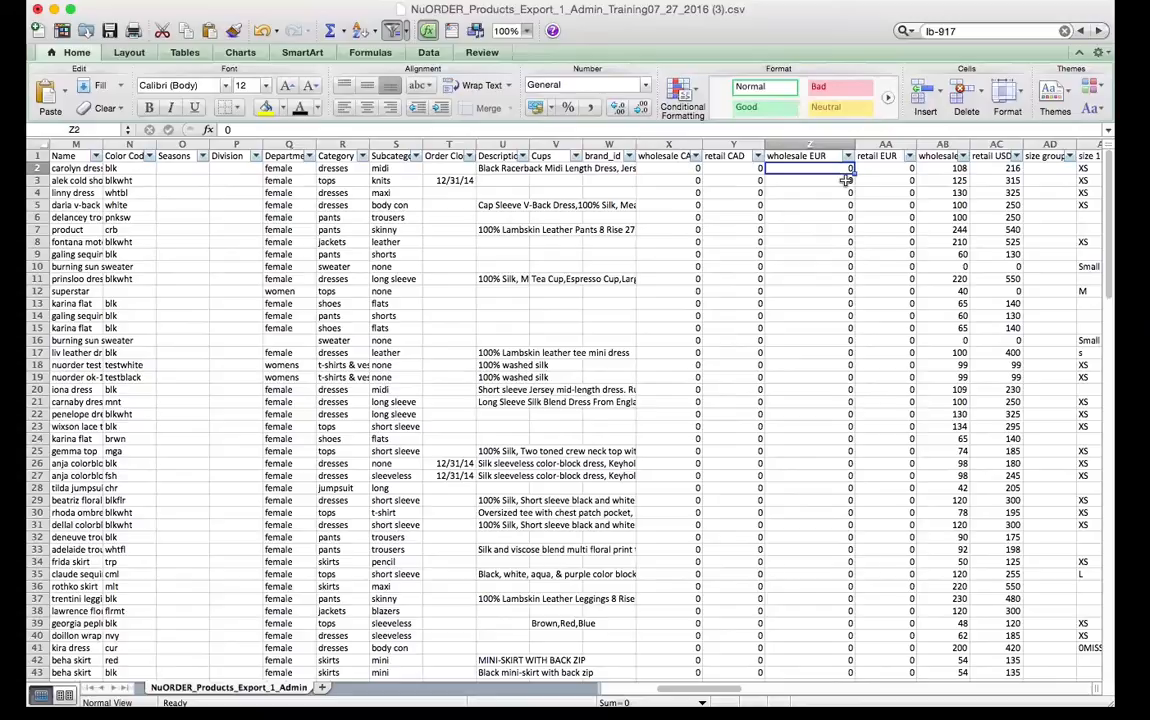
{"action": "left_click", "coordinate": [830, 183]}
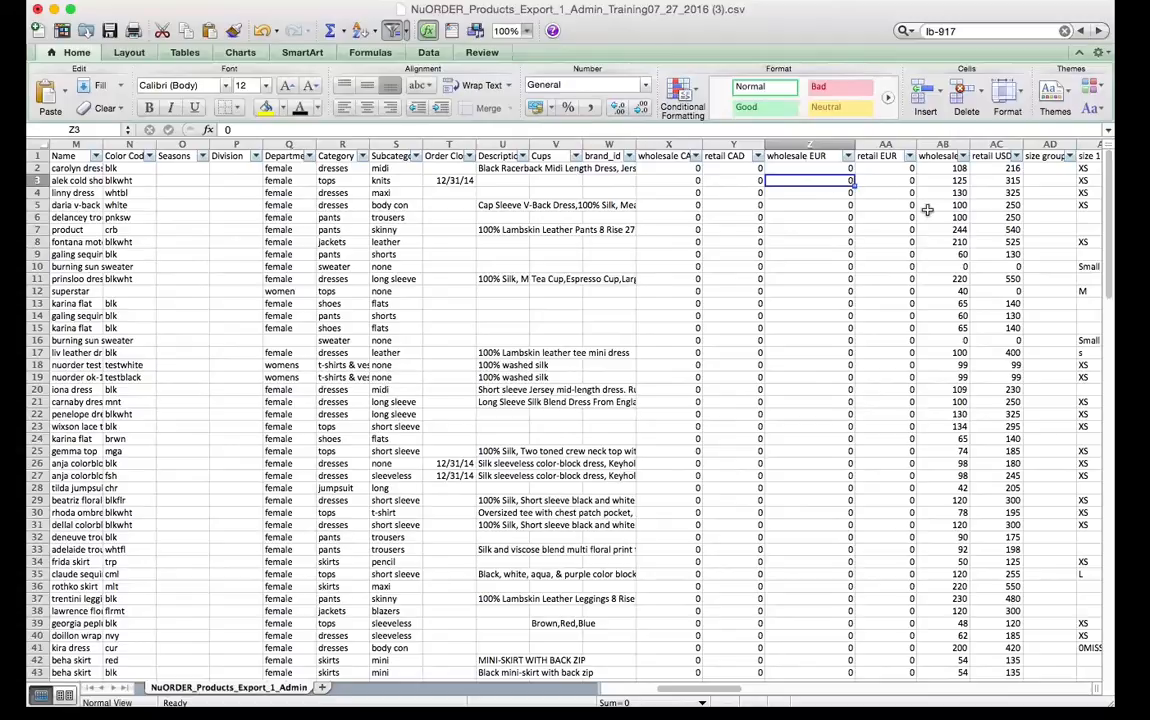
{"action": "left_click", "coordinate": [804, 168]}
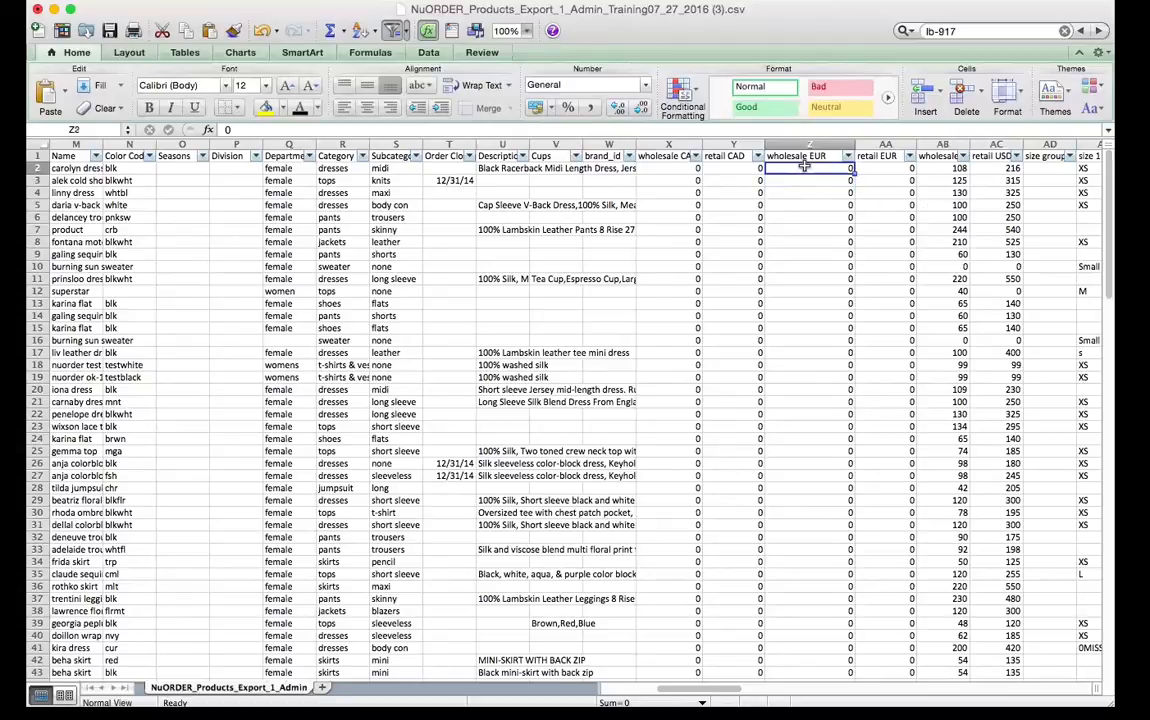
- Filter the wholesale EUR column to exclude 0 and keep only the 175 entry
{"action": "left_click", "coordinate": [848, 156]}
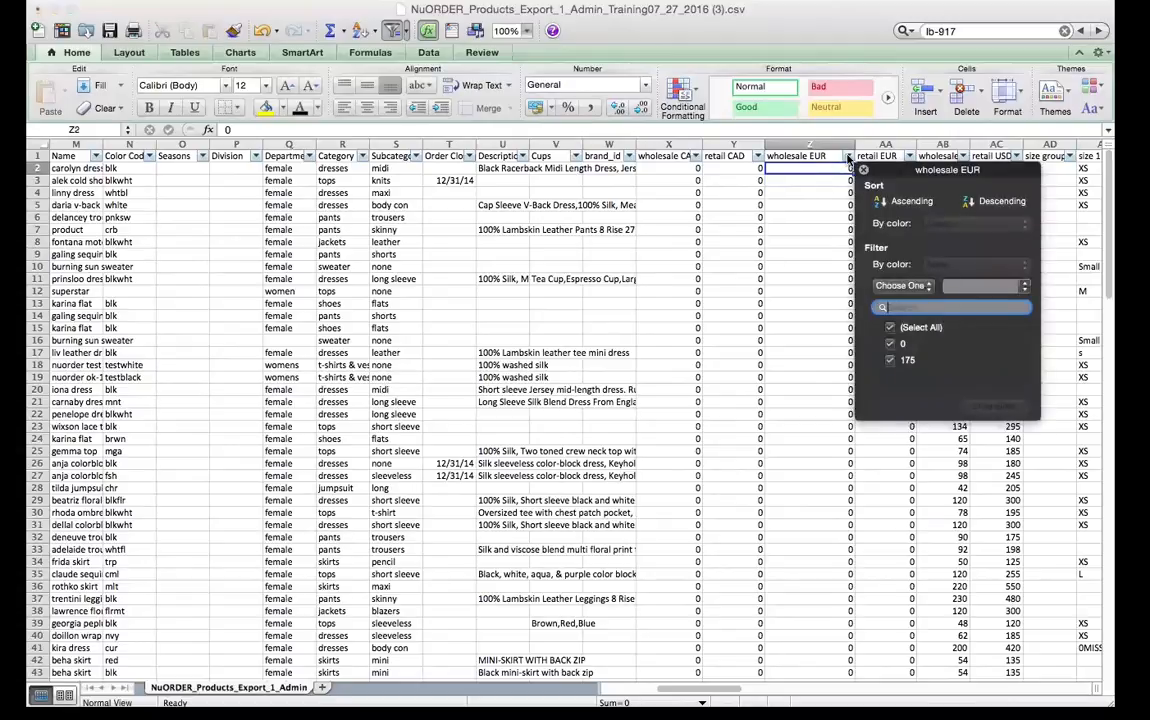
{"action": "left_click", "coordinate": [891, 346]}
{"action": "left_click", "coordinate": [891, 345]}
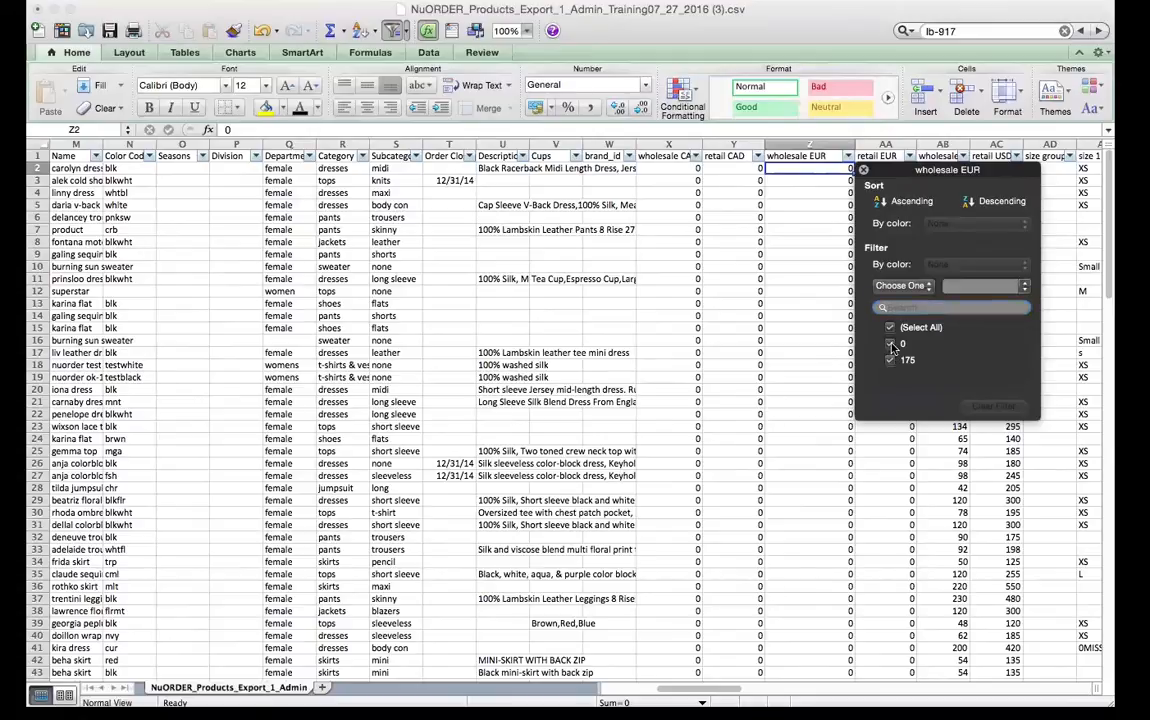
{"action": "left_click", "coordinate": [891, 345]}
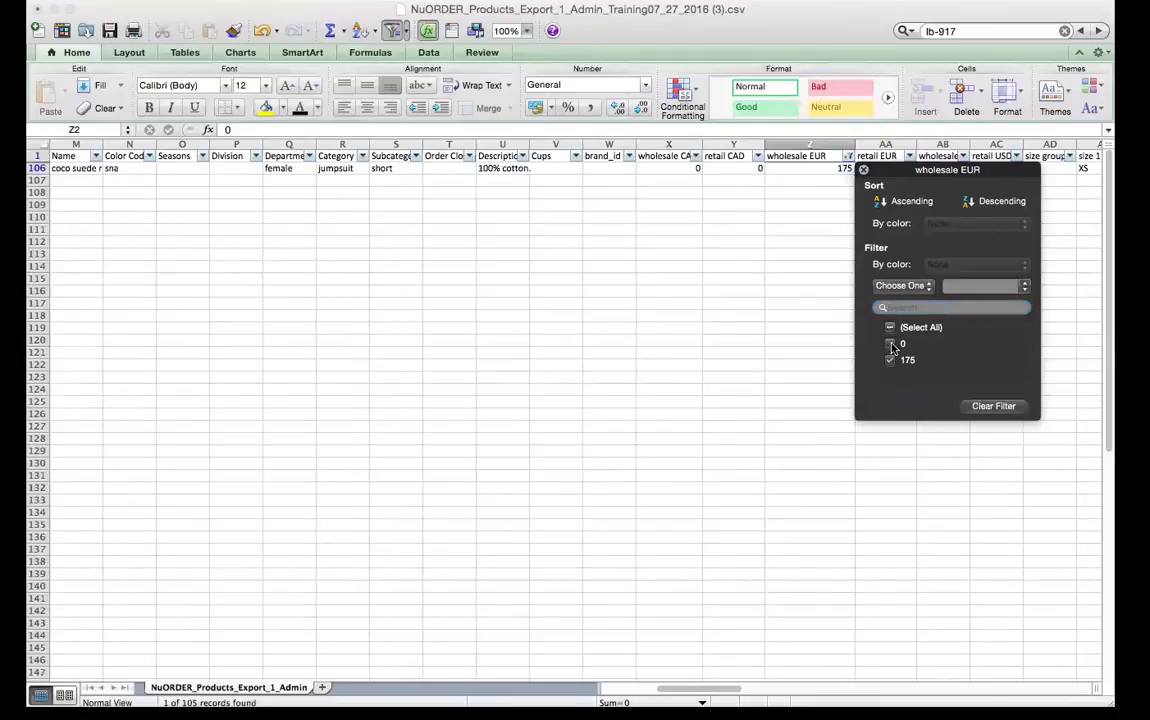
{"action": "left_click", "coordinate": [778, 253]}
- Check the name, style number and season of the filtered product row
{"action": "scroll", "coordinate": [547, 202], "scroll_direction": "left", "scroll_amount": 4}
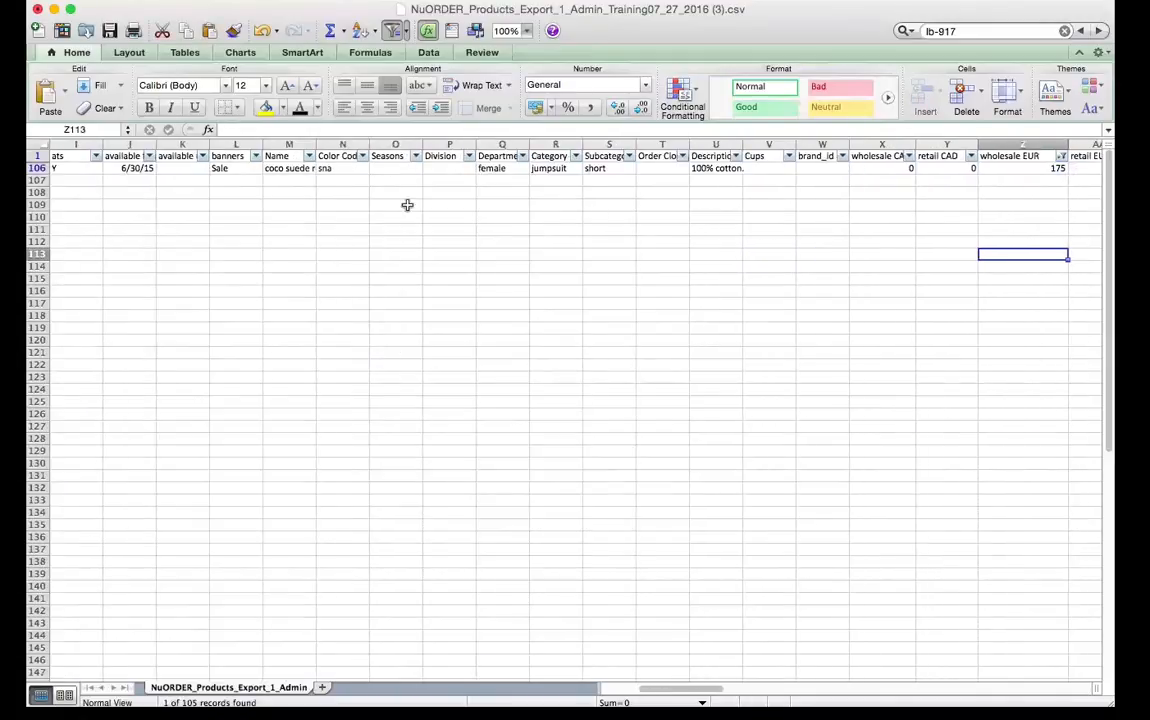
{"action": "left_click", "coordinate": [274, 169]}
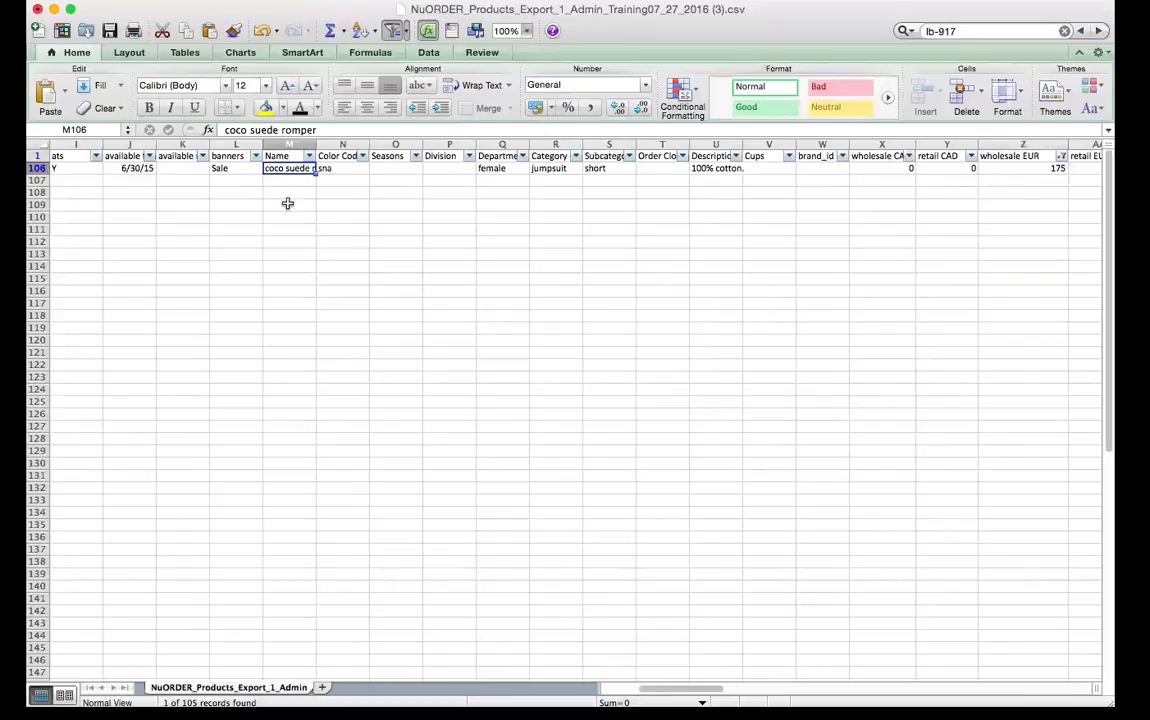
{"action": "scroll", "coordinate": [287, 202], "scroll_direction": "left", "scroll_amount": 2}
{"action": "scroll", "coordinate": [287, 203], "scroll_direction": "left", "scroll_amount": 6}
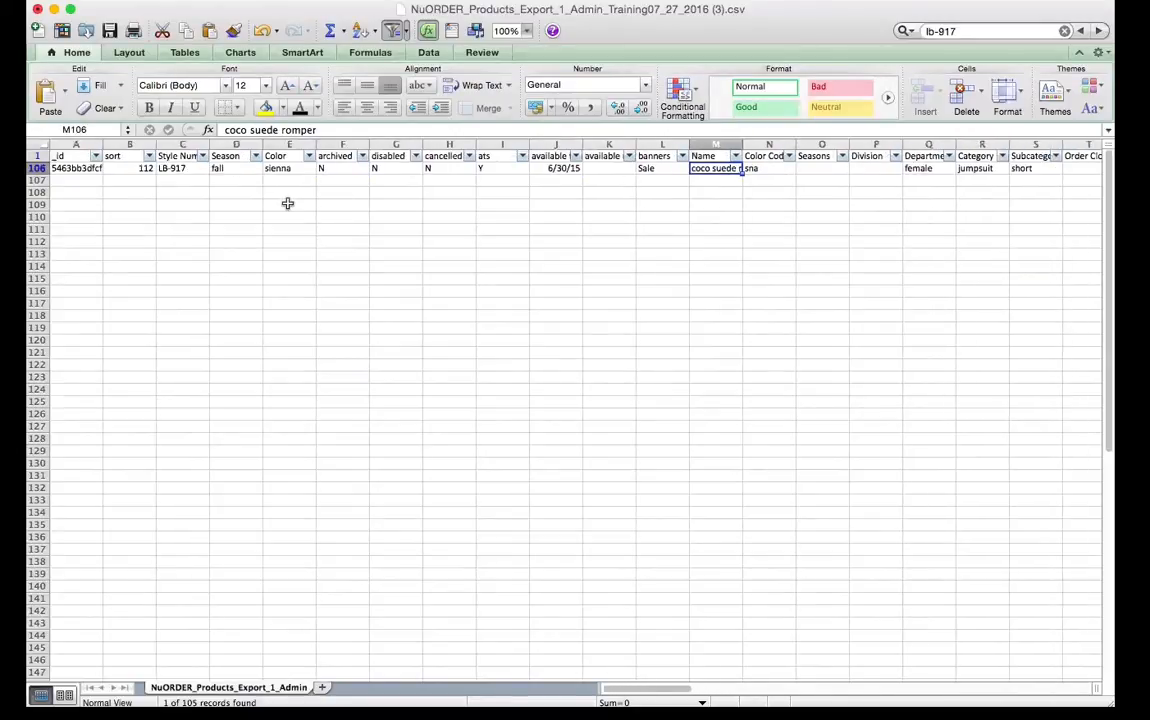
{"action": "scroll", "coordinate": [346, 208], "scroll_direction": "right", "scroll_amount": 3}
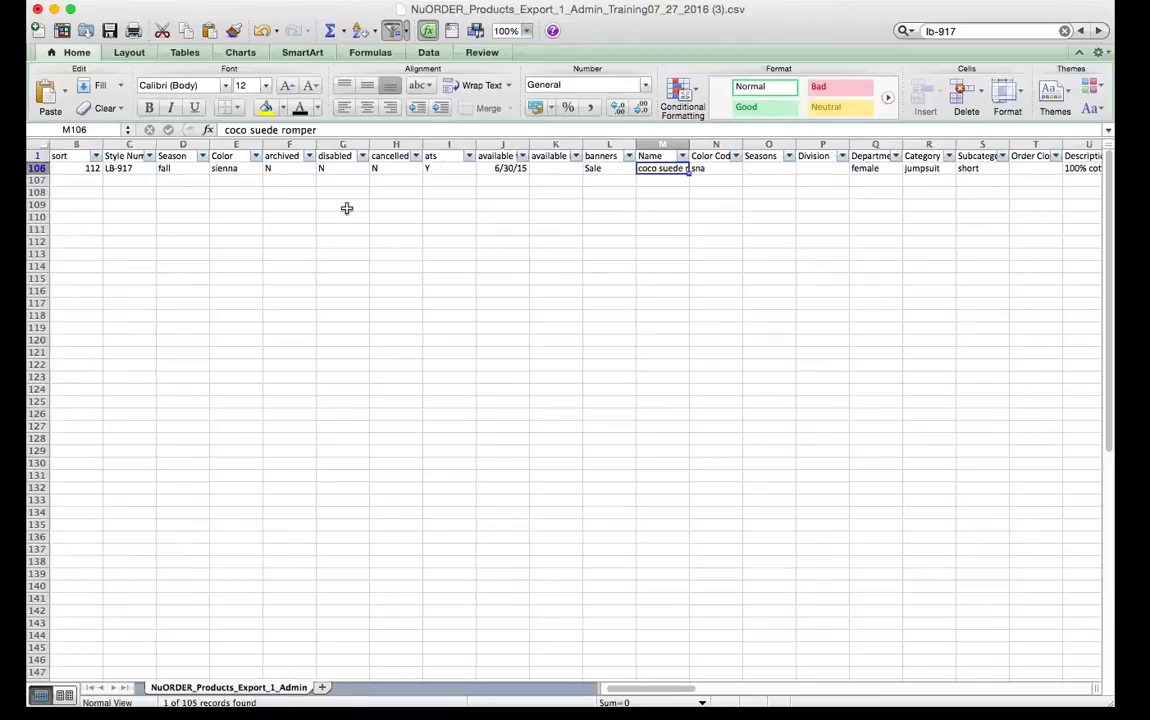
{"action": "right_click", "coordinate": [346, 208]}
{"action": "left_click", "coordinate": [617, 171]}
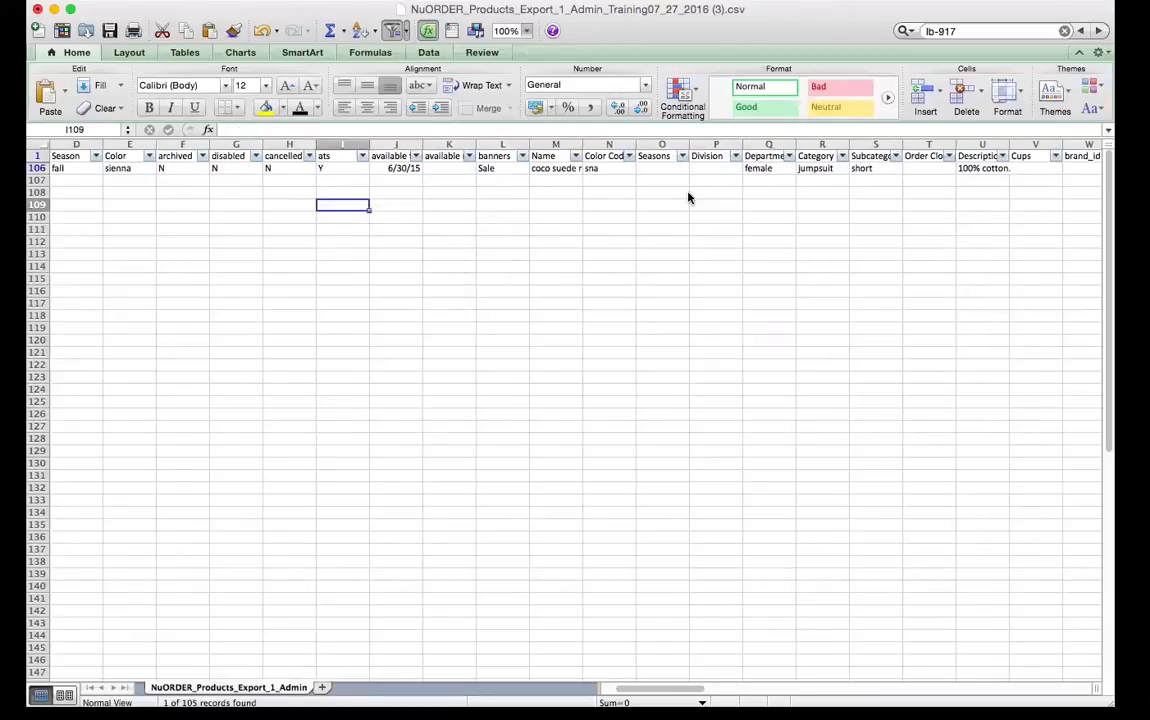
- Widen the wholesale USD column and compare the Coco Suede Romper's wholesale EUR and wholesale USD prices
{"action": "scroll", "coordinate": [688, 198], "scroll_direction": "right", "scroll_amount": 2}
{"action": "scroll", "coordinate": [688, 198], "scroll_direction": "right", "scroll_amount": 7}
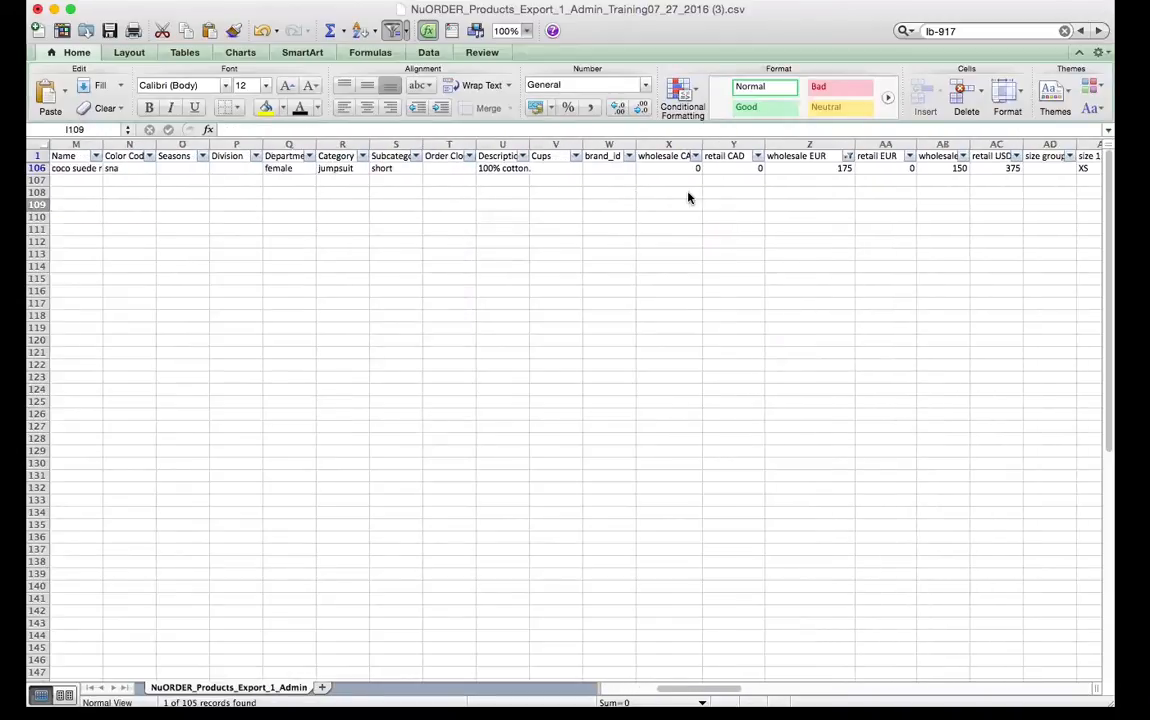
{"action": "left_click", "coordinate": [821, 168]}
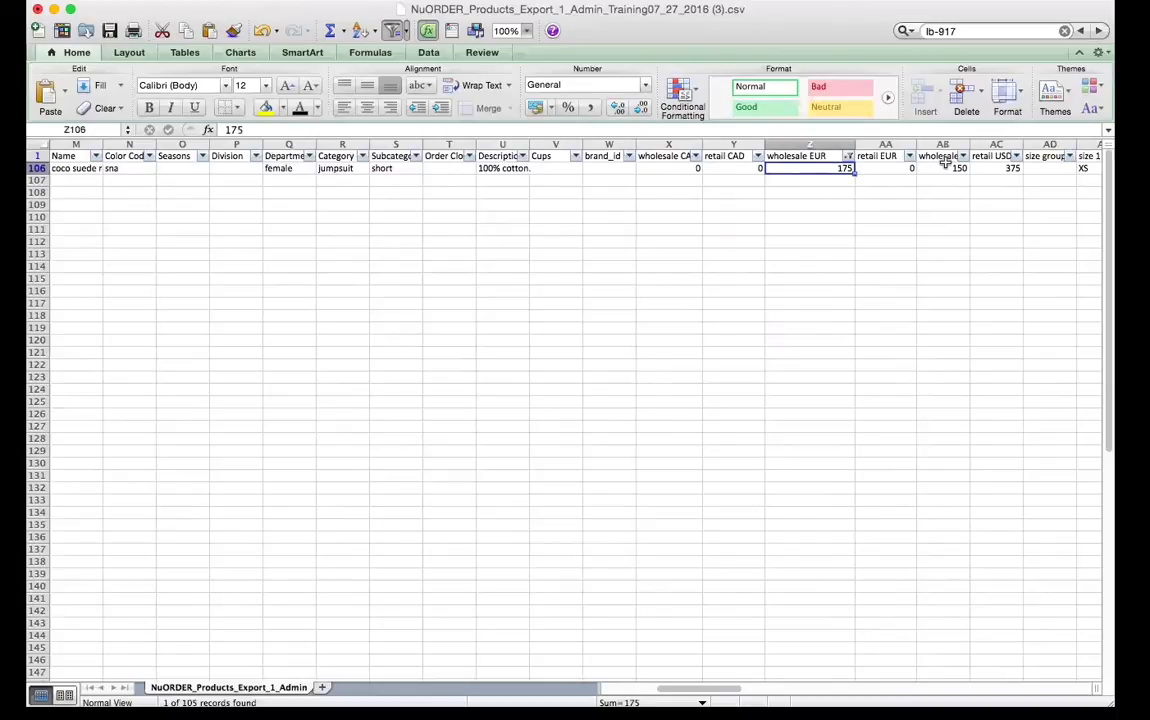
{"action": "left_click_drag", "start_coordinate": [970, 152], "coordinate": [995, 153]}
{"action": "left_click", "coordinate": [969, 168]}
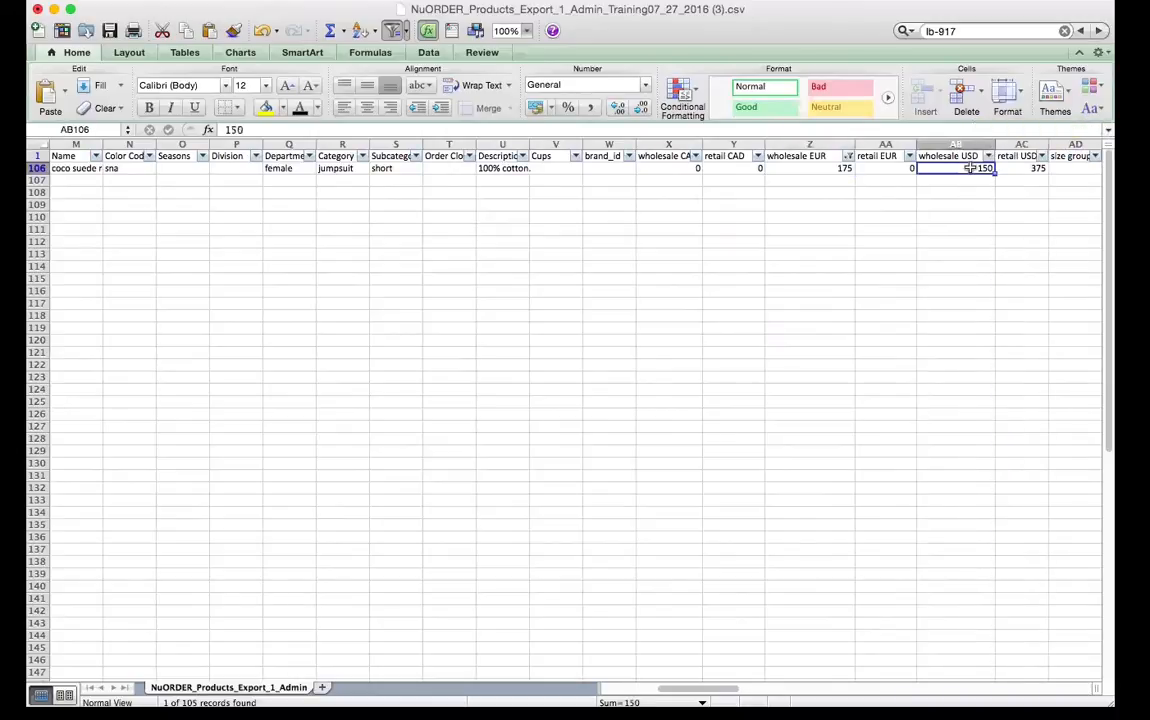
{"action": "left_click", "coordinate": [829, 168]}
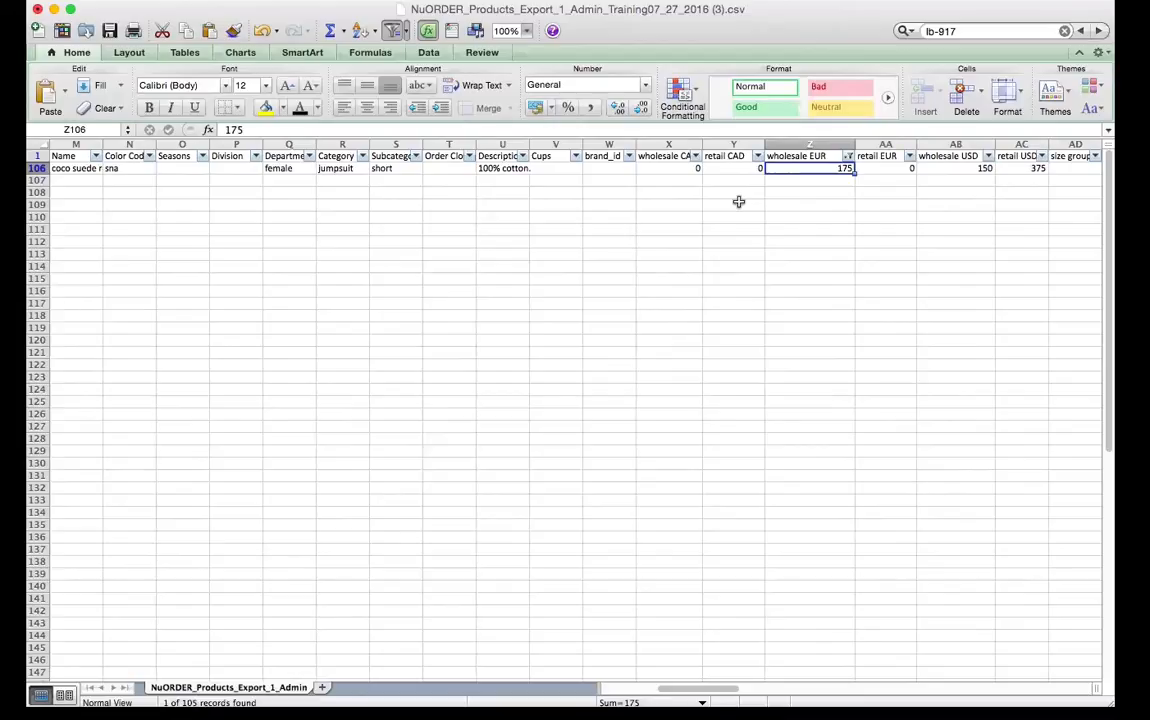
- Select all values again in the wholesale EUR filter and highlight the wholesale EUR and retail EUR columns
{"action": "left_click", "coordinate": [848, 156]}
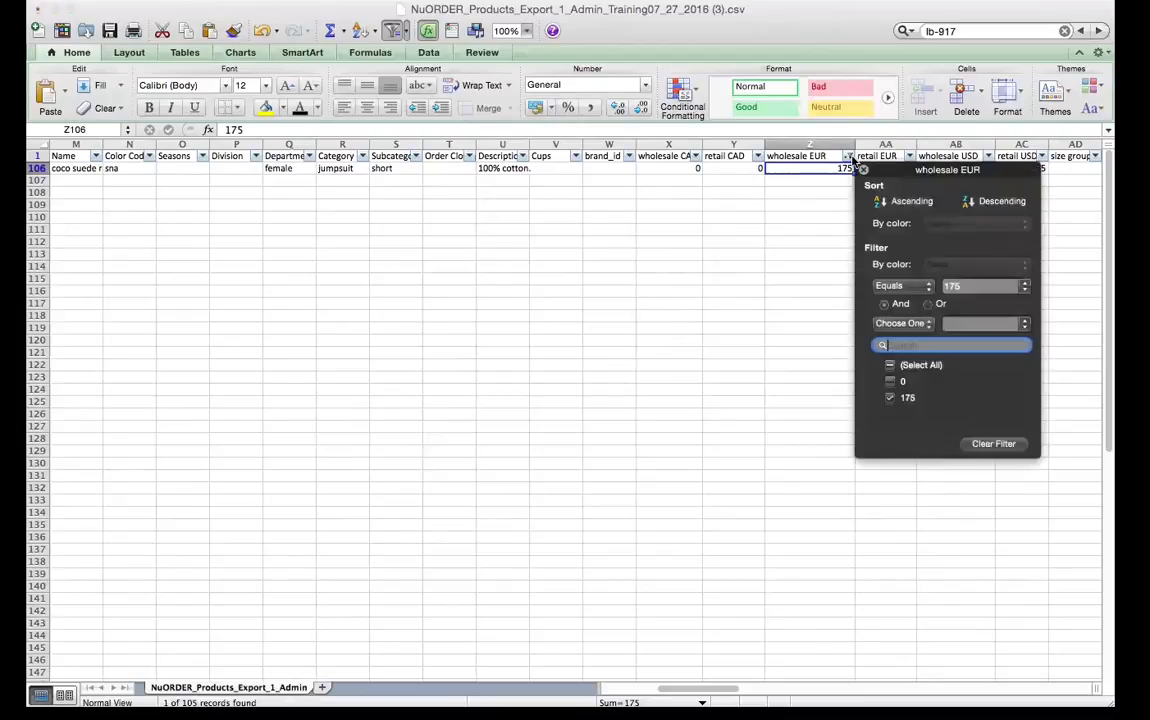
{"action": "left_click", "coordinate": [893, 369]}
{"action": "left_click_drag", "start_coordinate": [812, 145], "coordinate": [880, 131]}
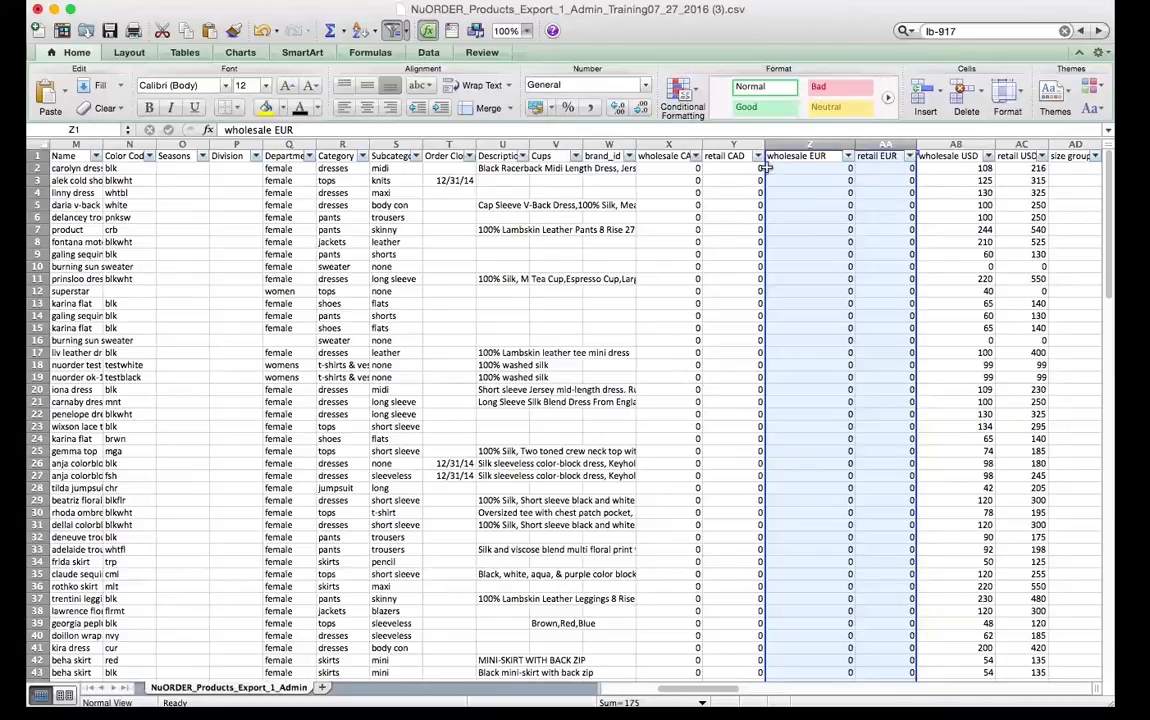
{"action": "scroll", "coordinate": [780, 168], "scroll_direction": "left", "scroll_amount": 10}
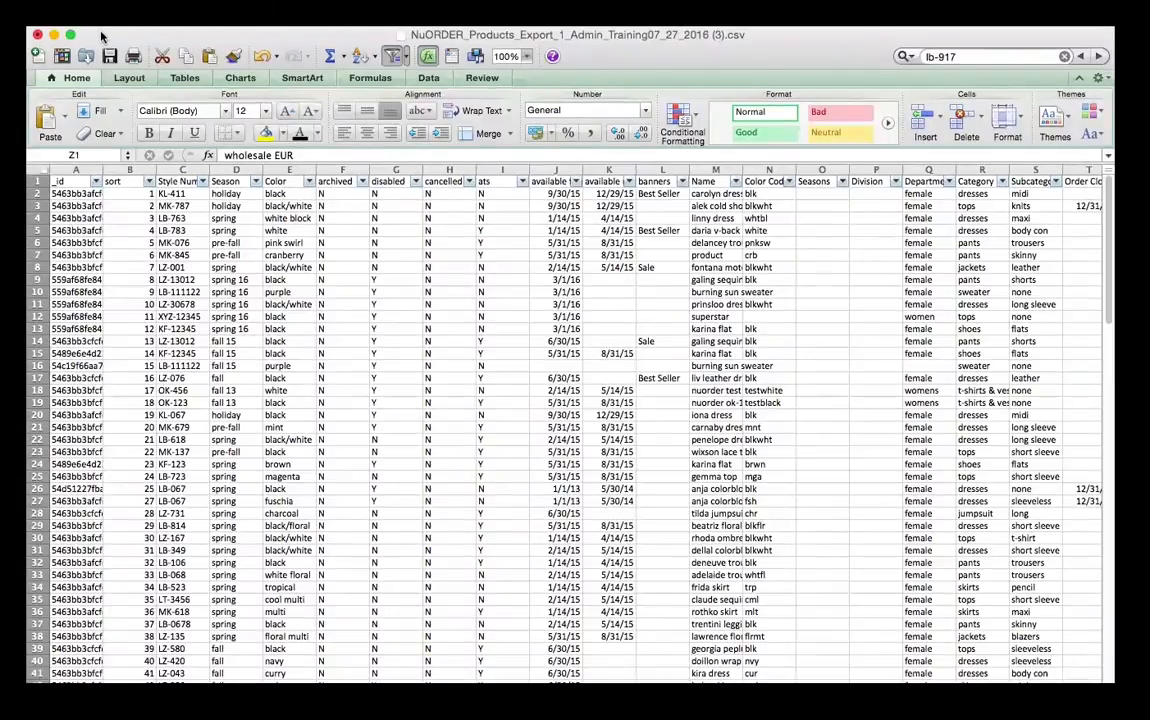
- Switch to NuORDER in the browser and open the Company Data page from Admin
{"action": "left_click", "coordinate": [54, 35]}
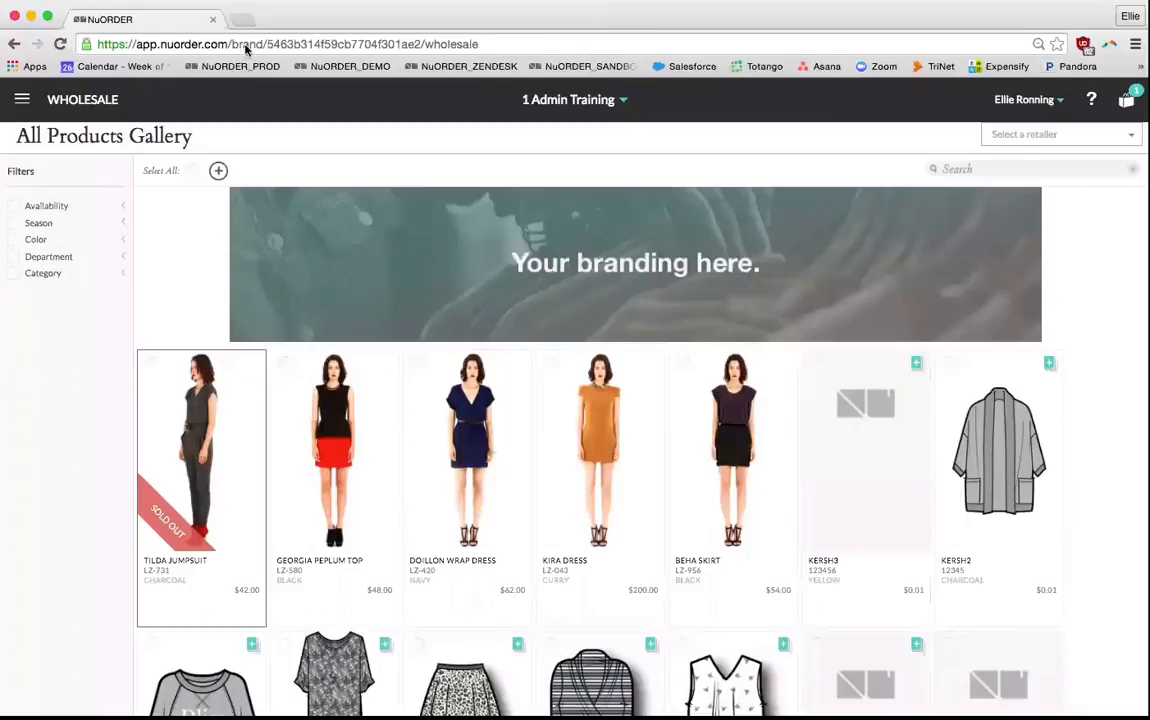
{"action": "left_click", "coordinate": [22, 99]}
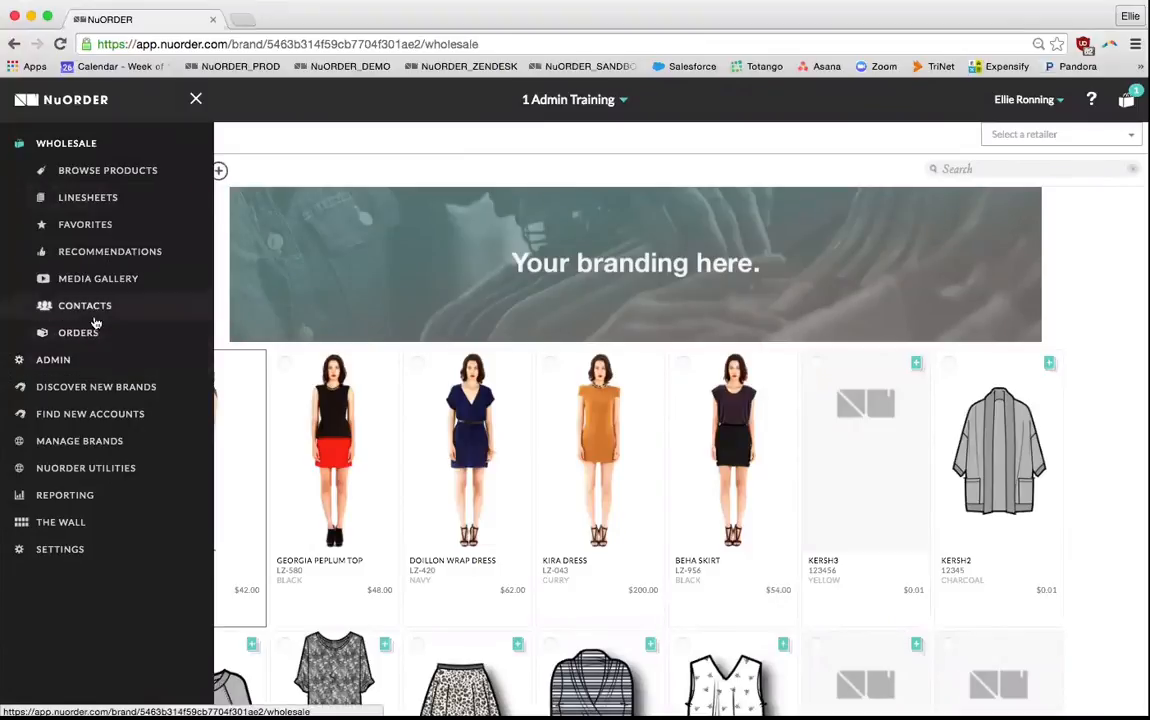
{"action": "left_click", "coordinate": [82, 359]}
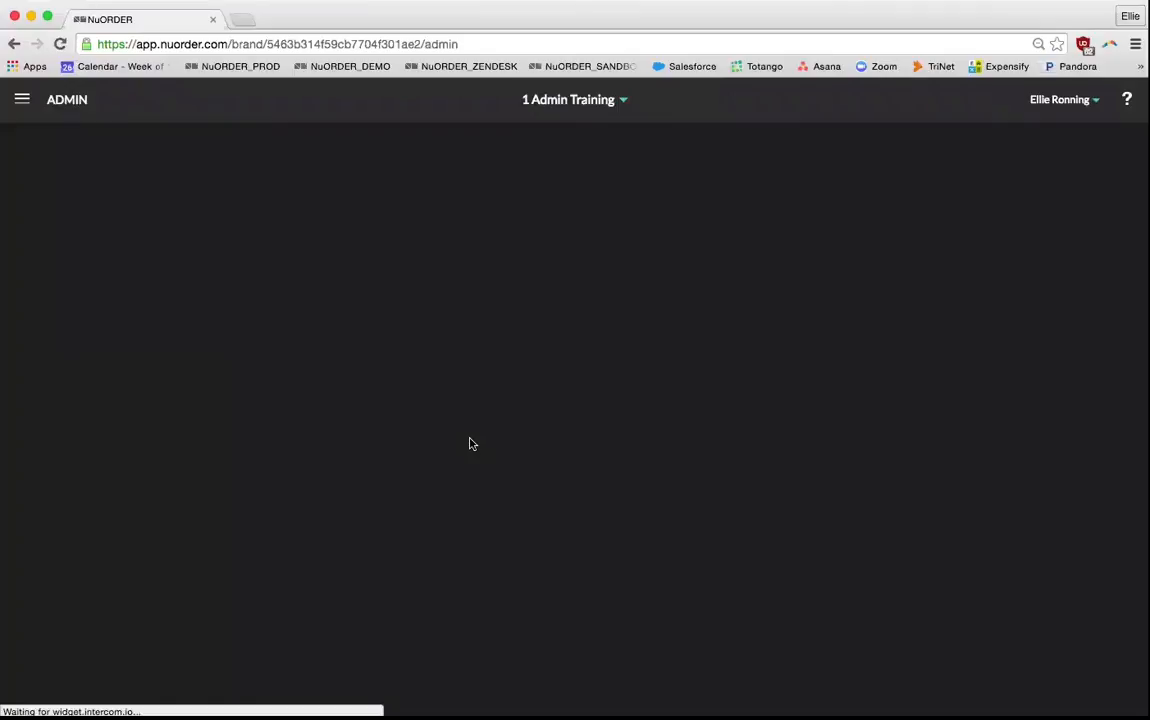
{"action": "scroll", "coordinate": [733, 501], "scroll_direction": "down", "scroll_amount": 5}
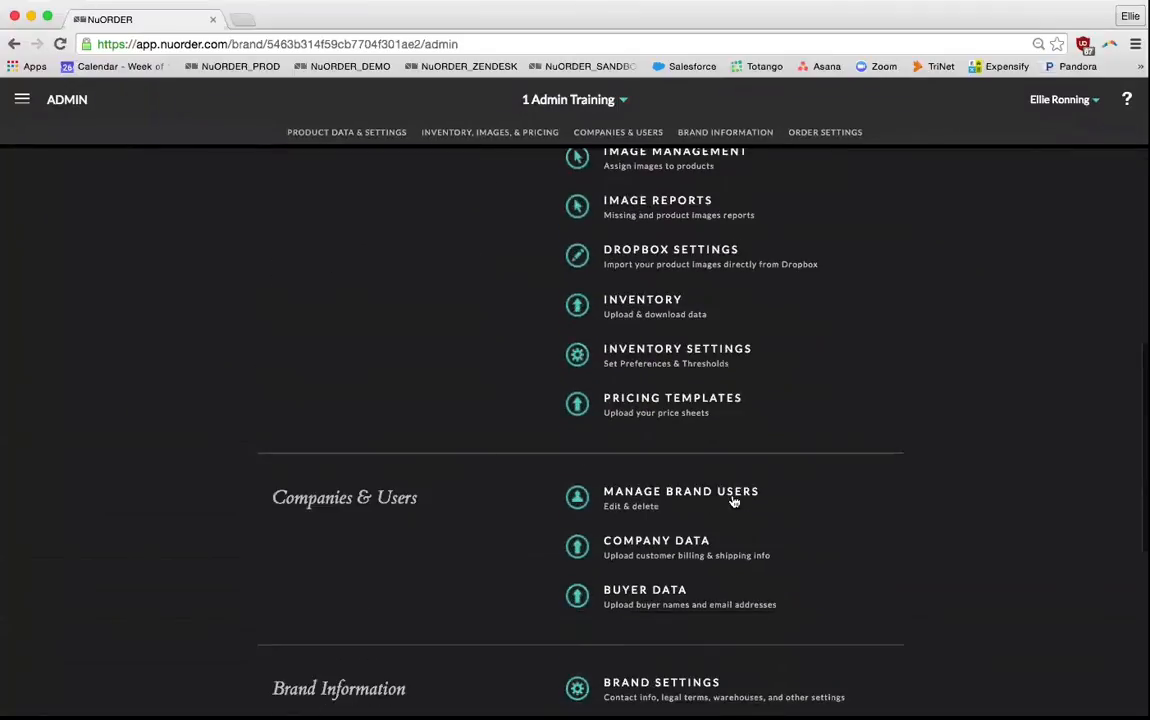
{"action": "scroll", "coordinate": [675, 549], "scroll_direction": "down", "scroll_amount": 1}
{"action": "left_click", "coordinate": [675, 549]}
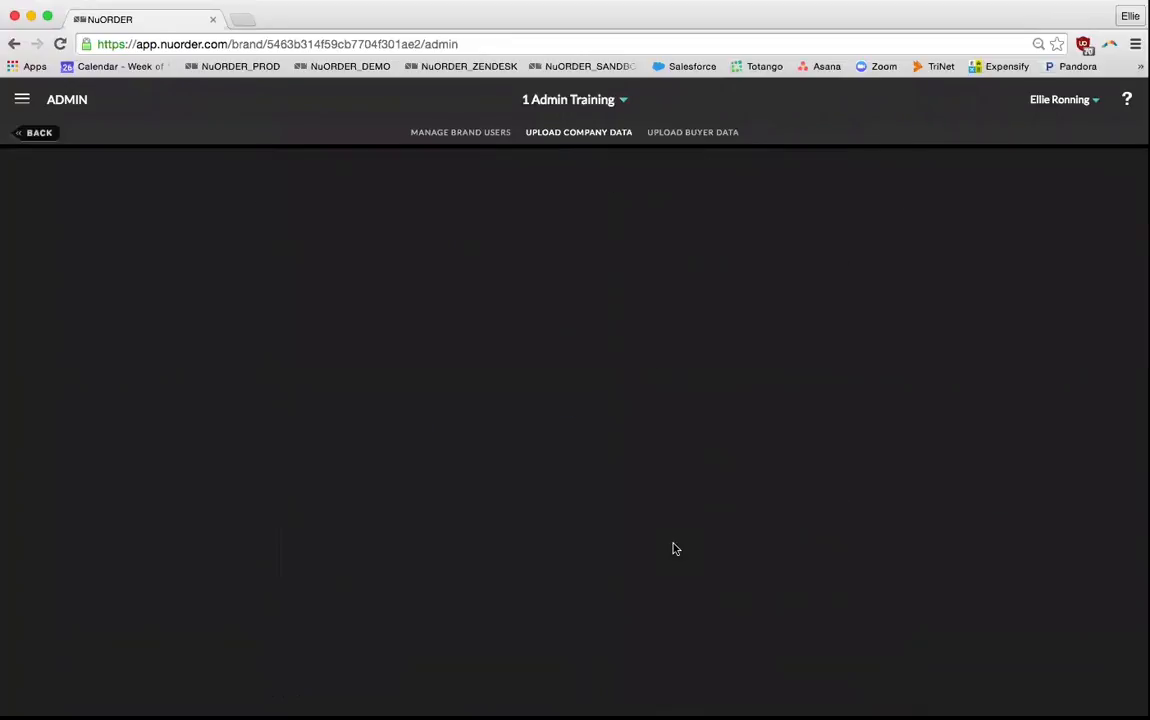
- Download the company data in horizontal format without archived companies as CSV and open the file in Excel
{"action": "scroll", "coordinate": [716, 560], "scroll_direction": "down", "scroll_amount": 5}
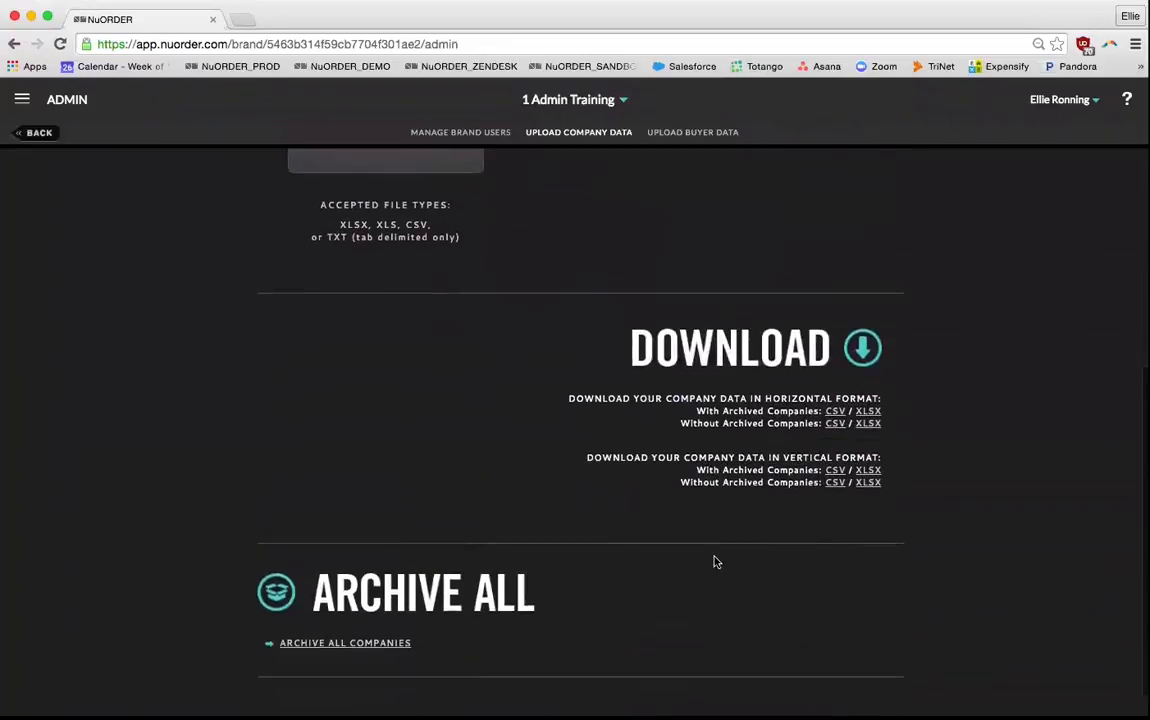
{"action": "left_click", "coordinate": [835, 423]}
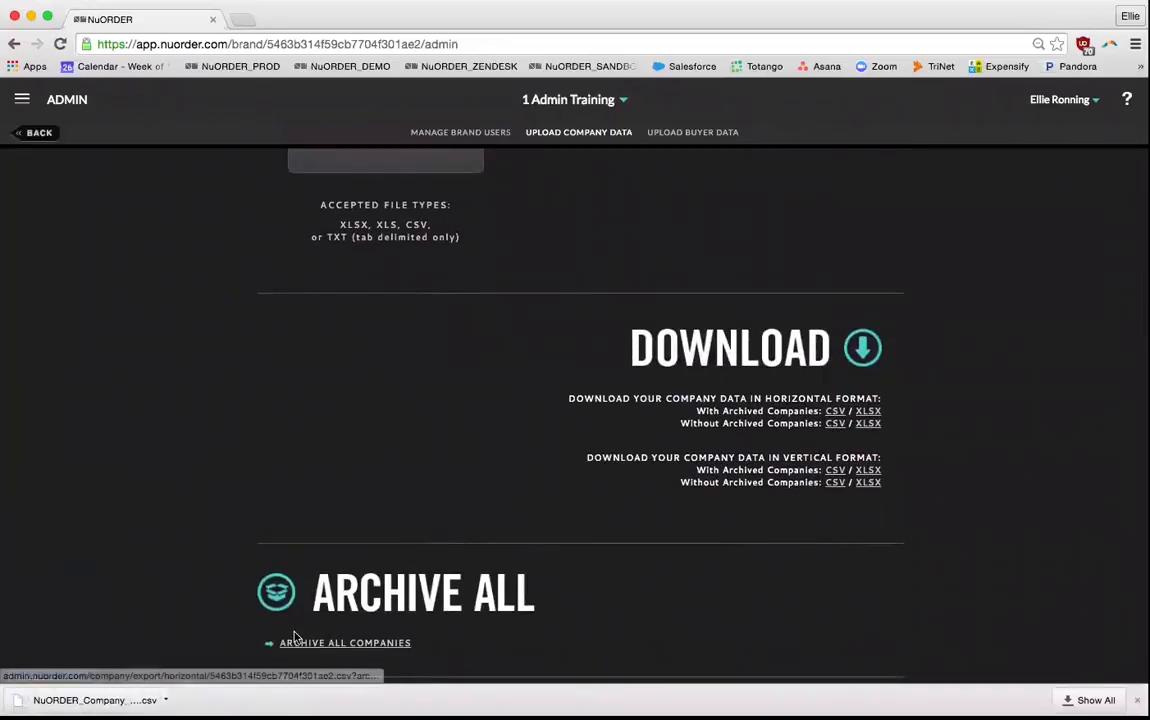
{"action": "left_click", "coordinate": [95, 700]}
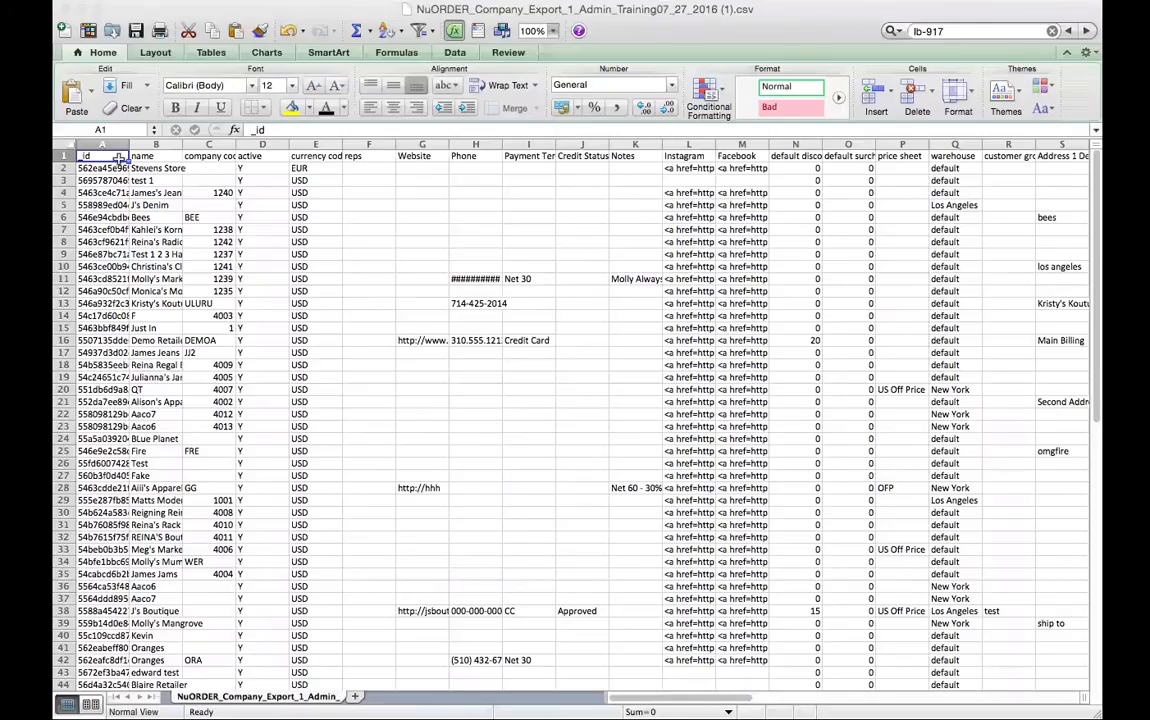
- Widen the name column of the company export and turn on filters for the header row
{"action": "left_click_drag", "start_coordinate": [183, 145], "coordinate": [237, 145]}
{"action": "left_click", "coordinate": [66, 156]}
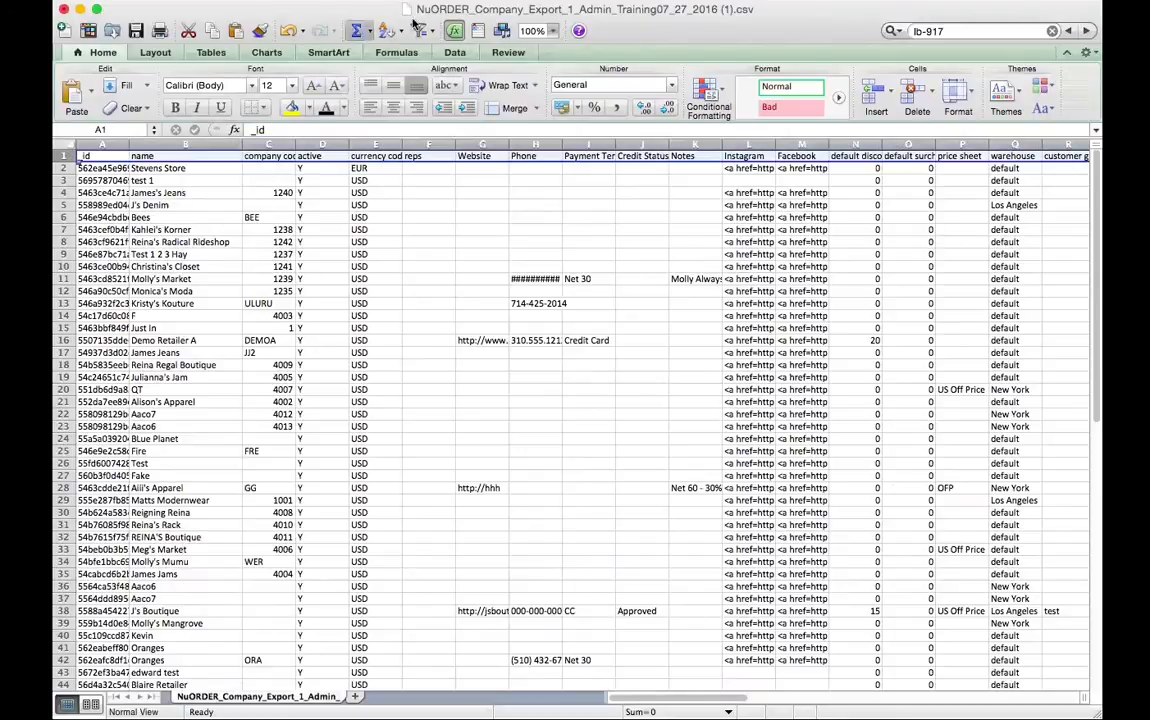
{"action": "left_click", "coordinate": [424, 31]}
{"action": "left_click", "coordinate": [567, 206]}
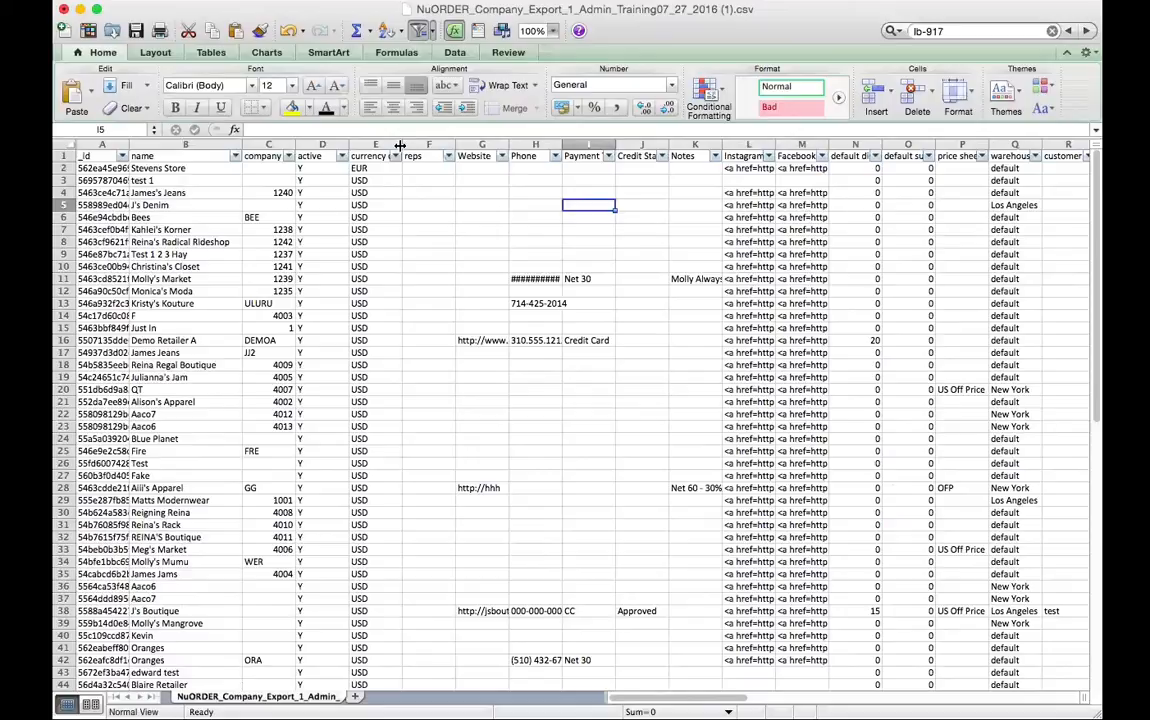
- Widen the currency code column and check the EUR and USD codes assigned to the companies
{"action": "left_click_drag", "start_coordinate": [402, 145], "coordinate": [438, 146]}
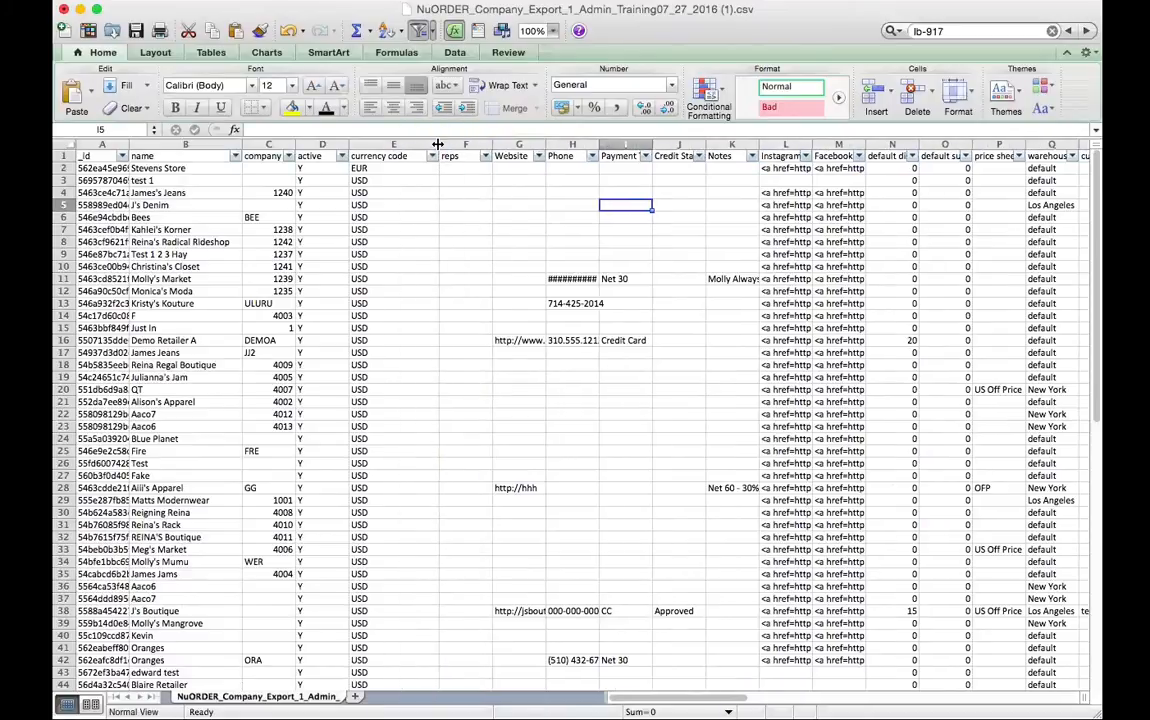
{"action": "left_click", "coordinate": [398, 170]}
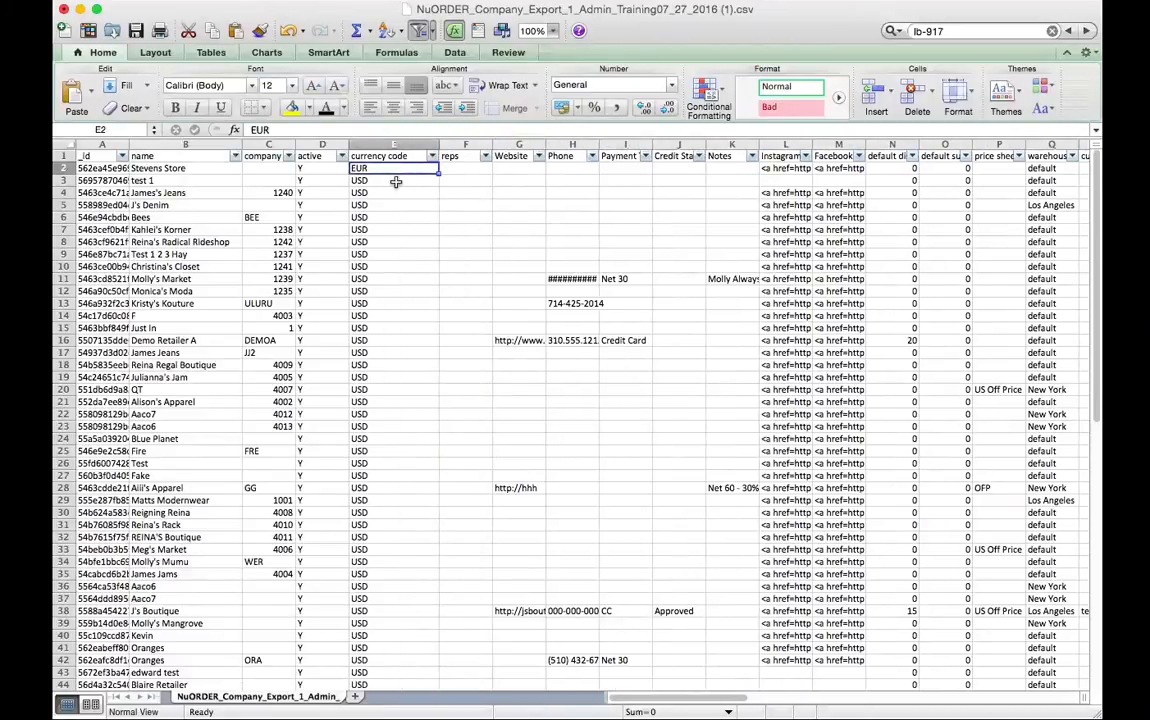
{"action": "left_click", "coordinate": [396, 179]}
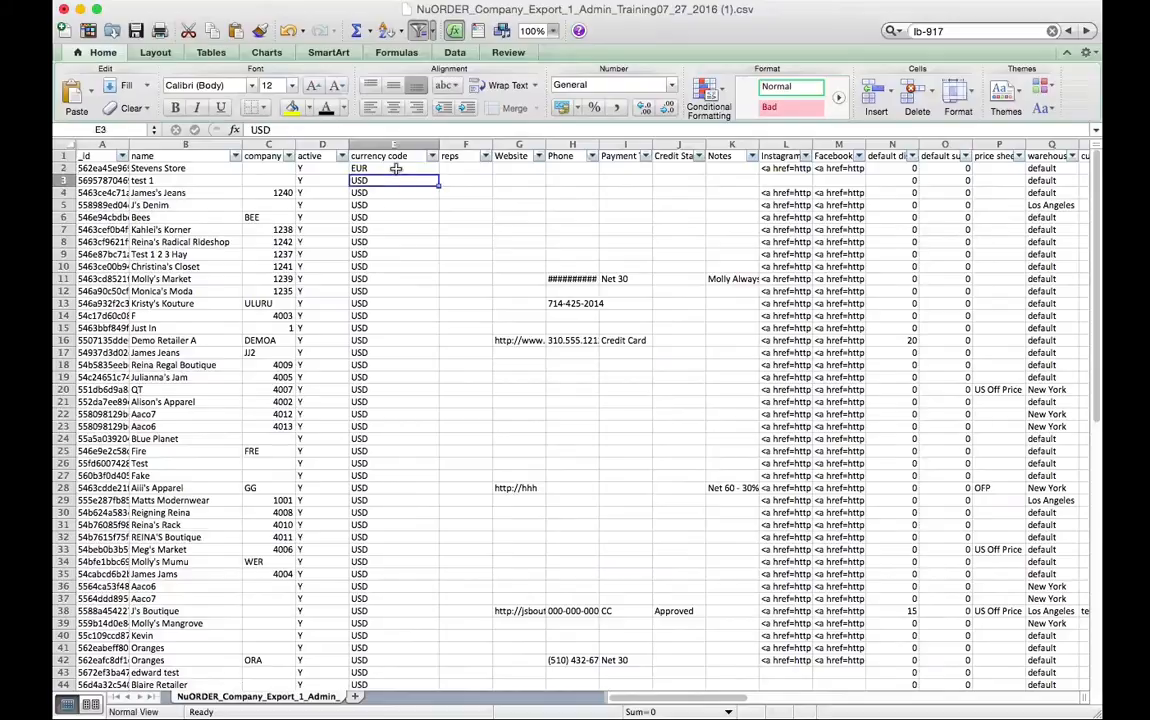
{"action": "scroll", "coordinate": [392, 236], "scroll_direction": "down", "scroll_amount": 1}
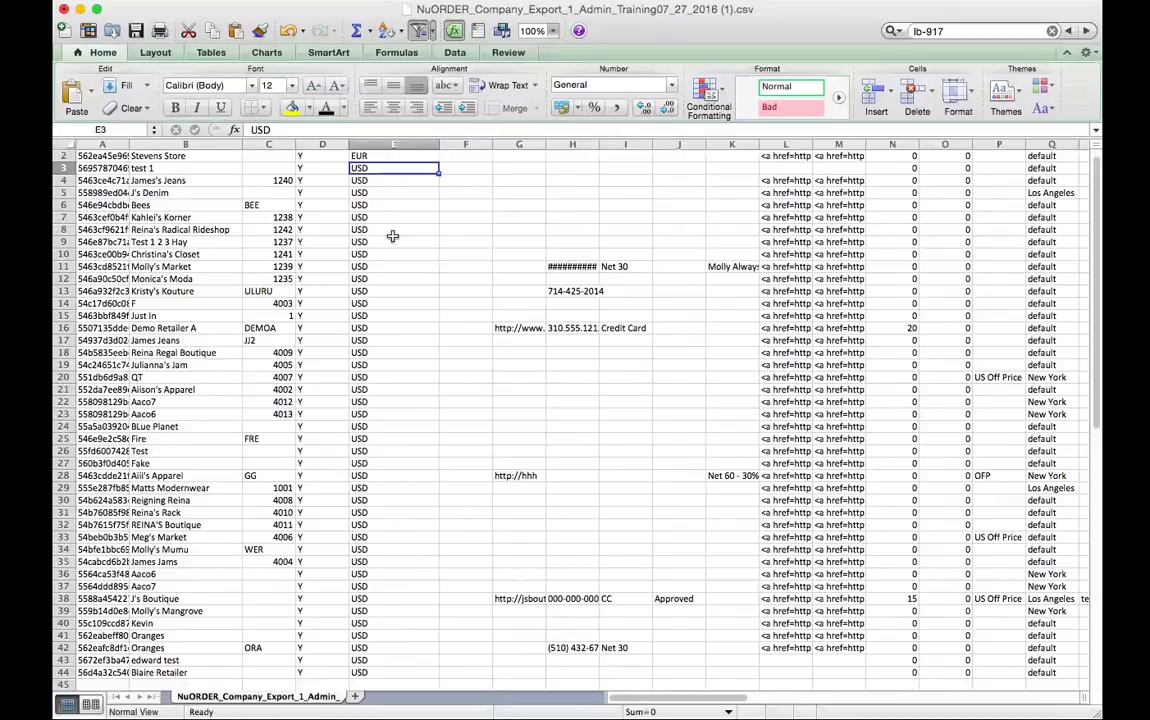
- Check the currency code assigned to Stevens Store in the company export
{"action": "scroll", "coordinate": [393, 236], "scroll_direction": "up", "scroll_amount": 1}
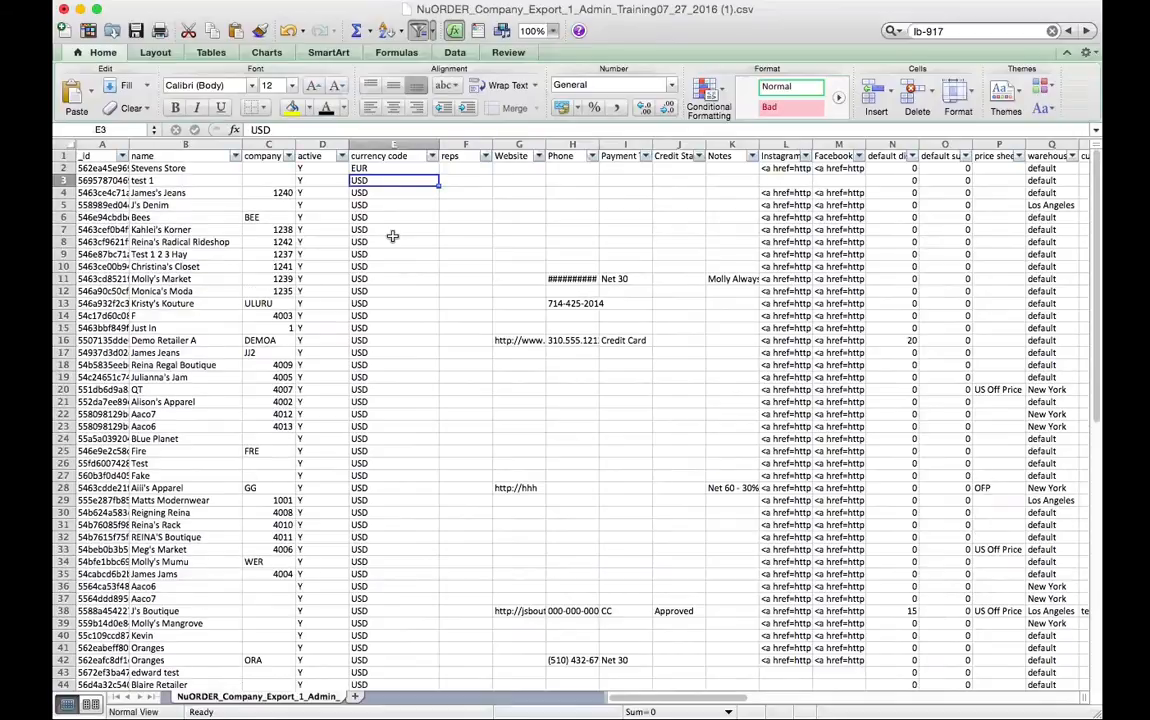
{"action": "left_click", "coordinate": [371, 170]}
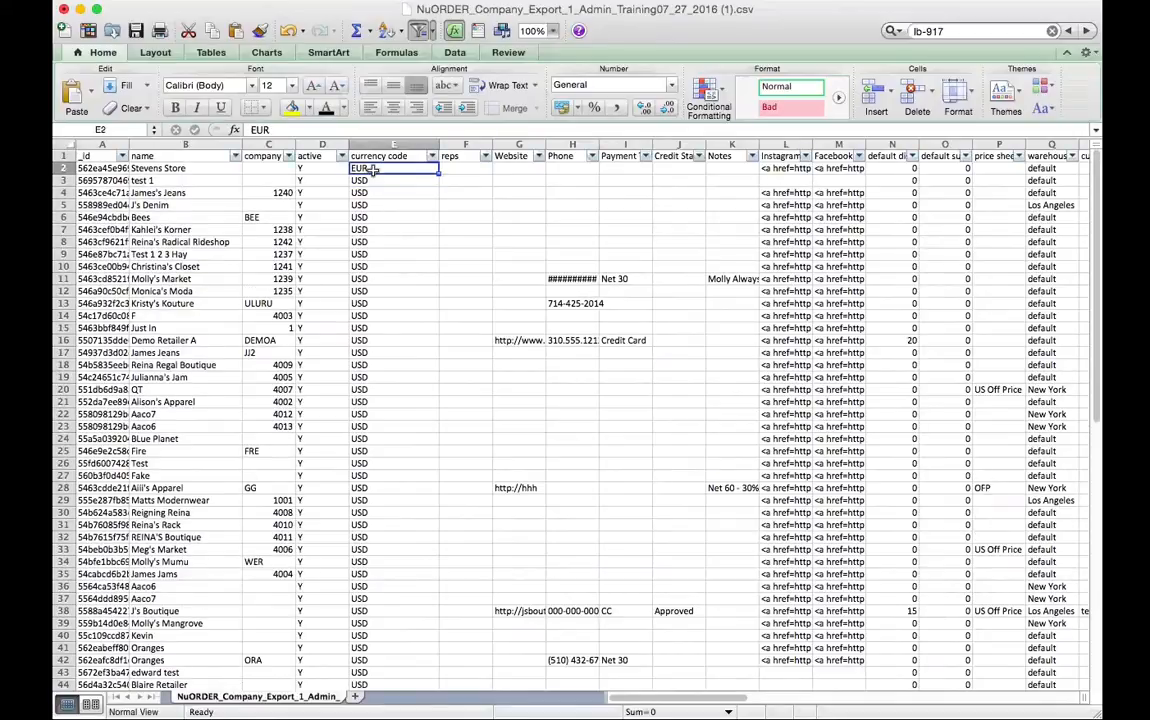
{"action": "left_click", "coordinate": [155, 168]}
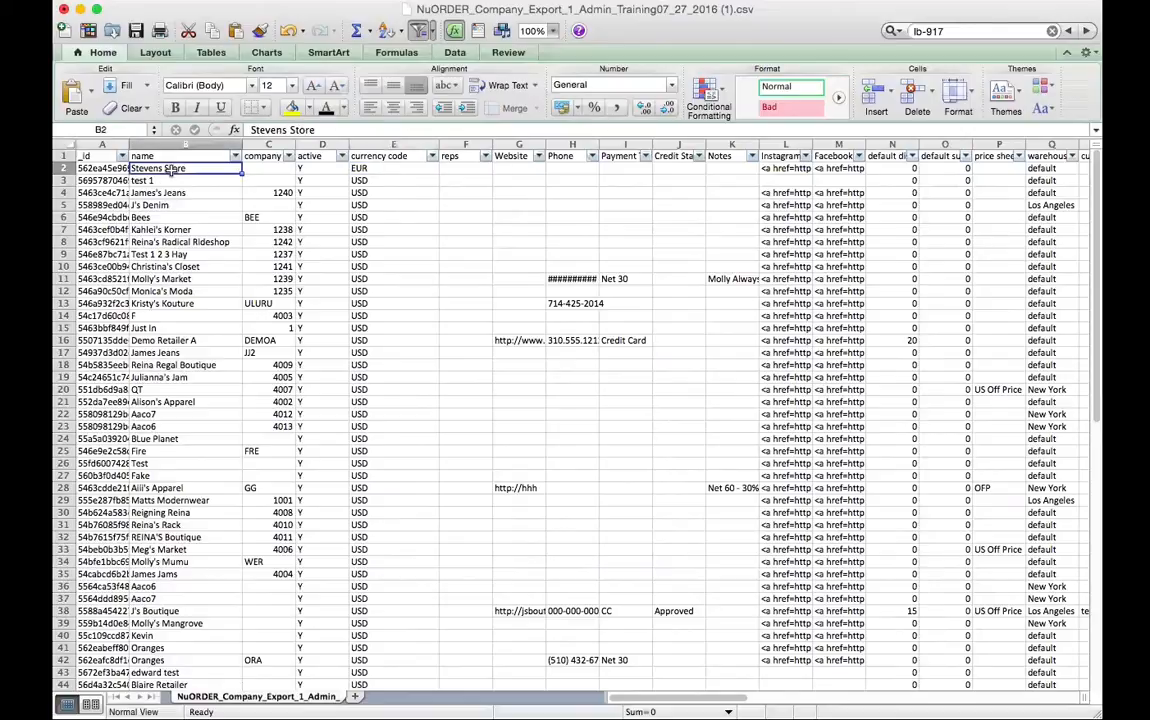
{"action": "left_click", "coordinate": [370, 170]}
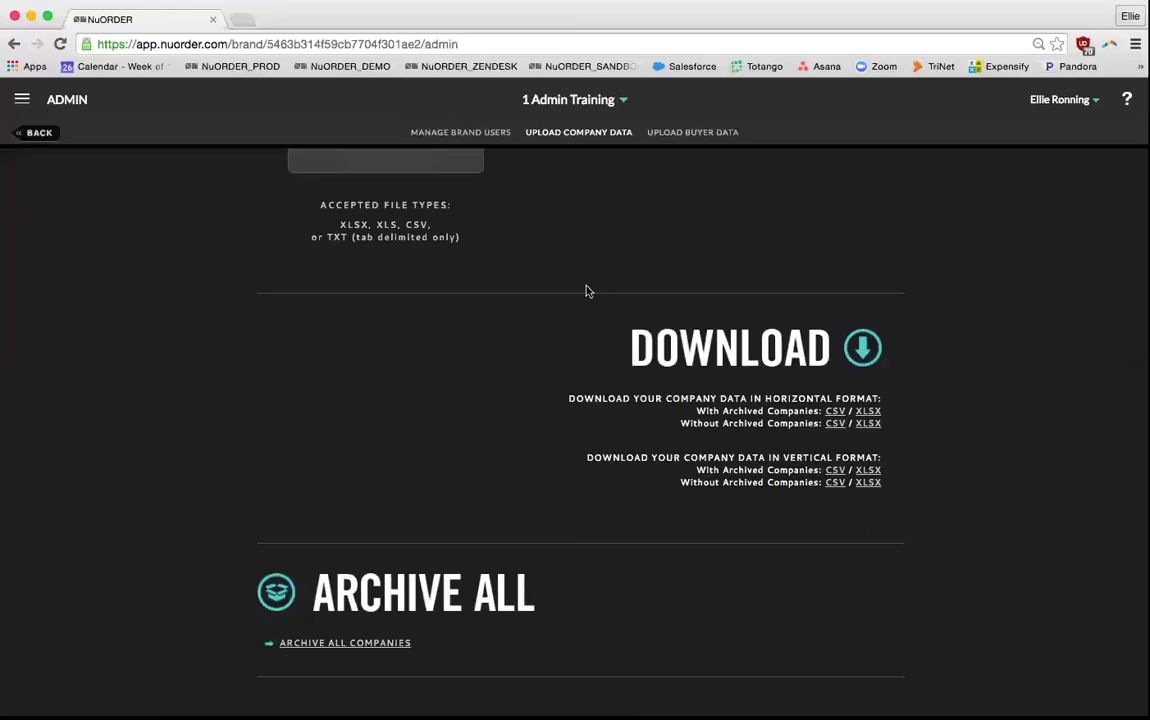
- Switch to NuORDER in the browser, leave the company data upload page and open the wholesale gallery of all products
{"action": "scroll", "coordinate": [587, 291], "scroll_direction": "up", "scroll_amount": 5}
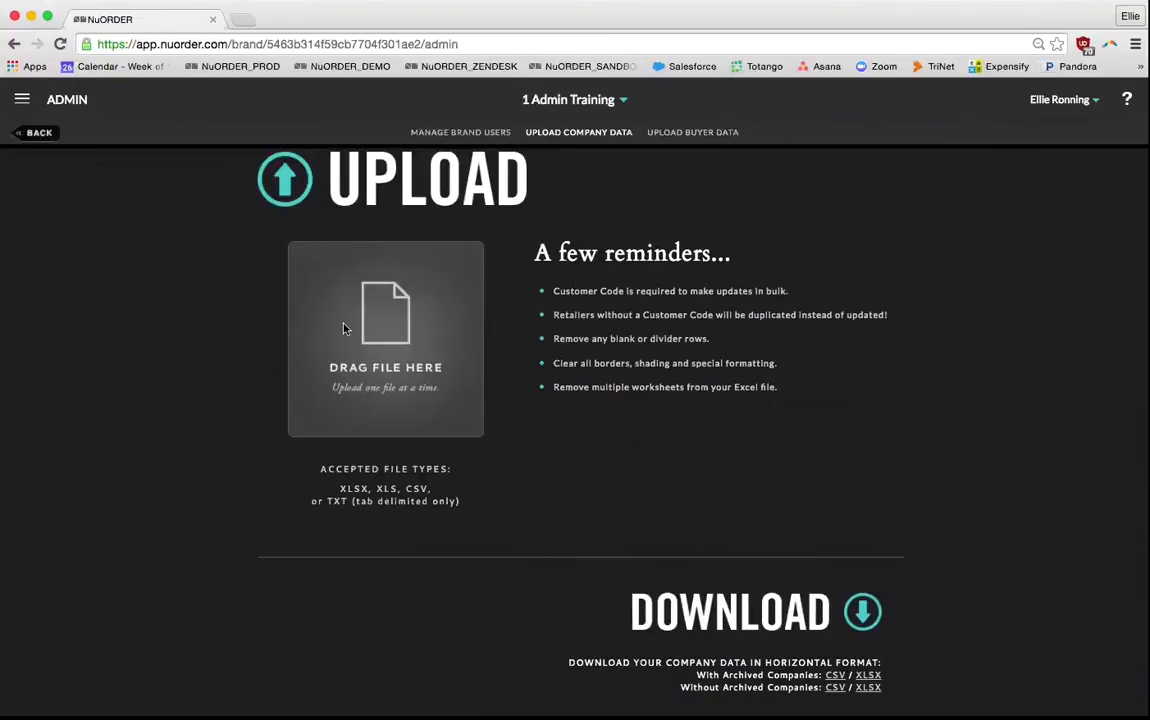
{"action": "left_click", "coordinate": [45, 133]}
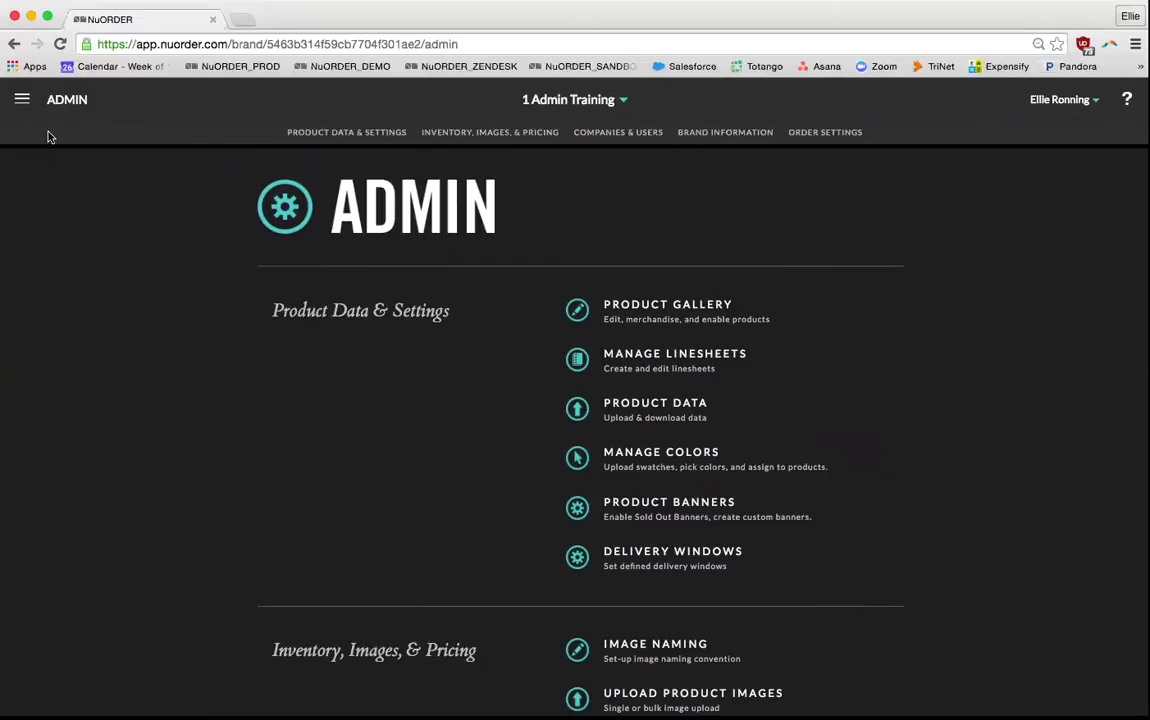
{"action": "left_click", "coordinate": [22, 99]}
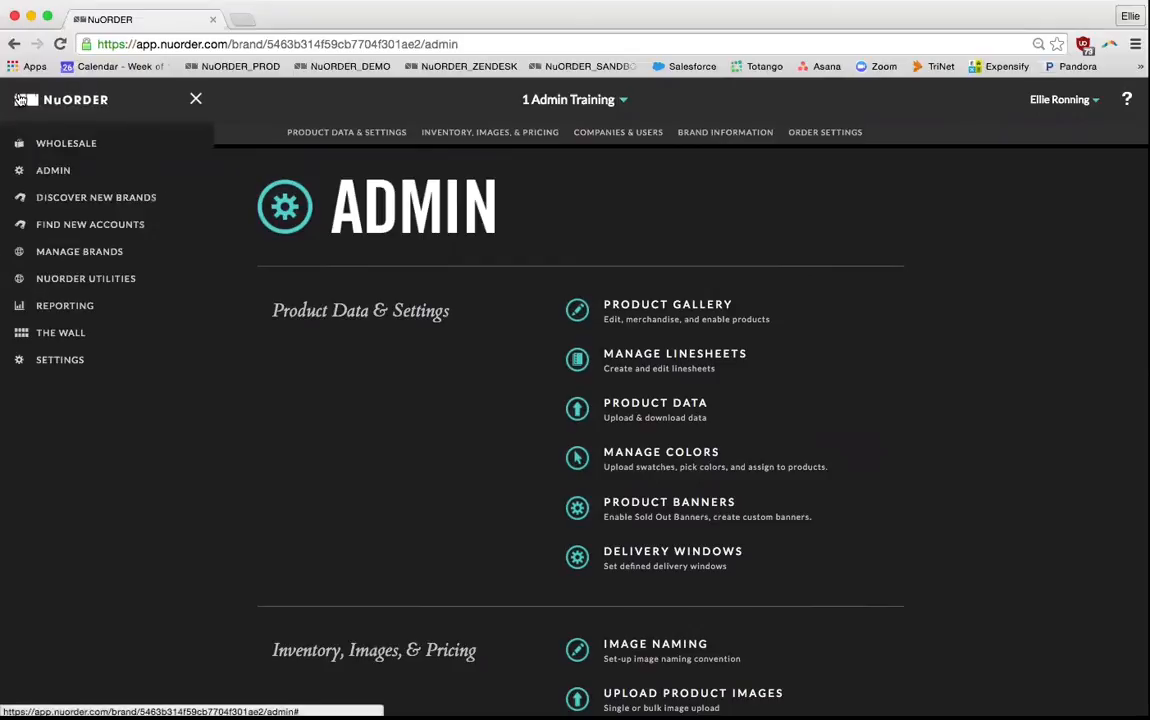
{"action": "left_click", "coordinate": [72, 150]}
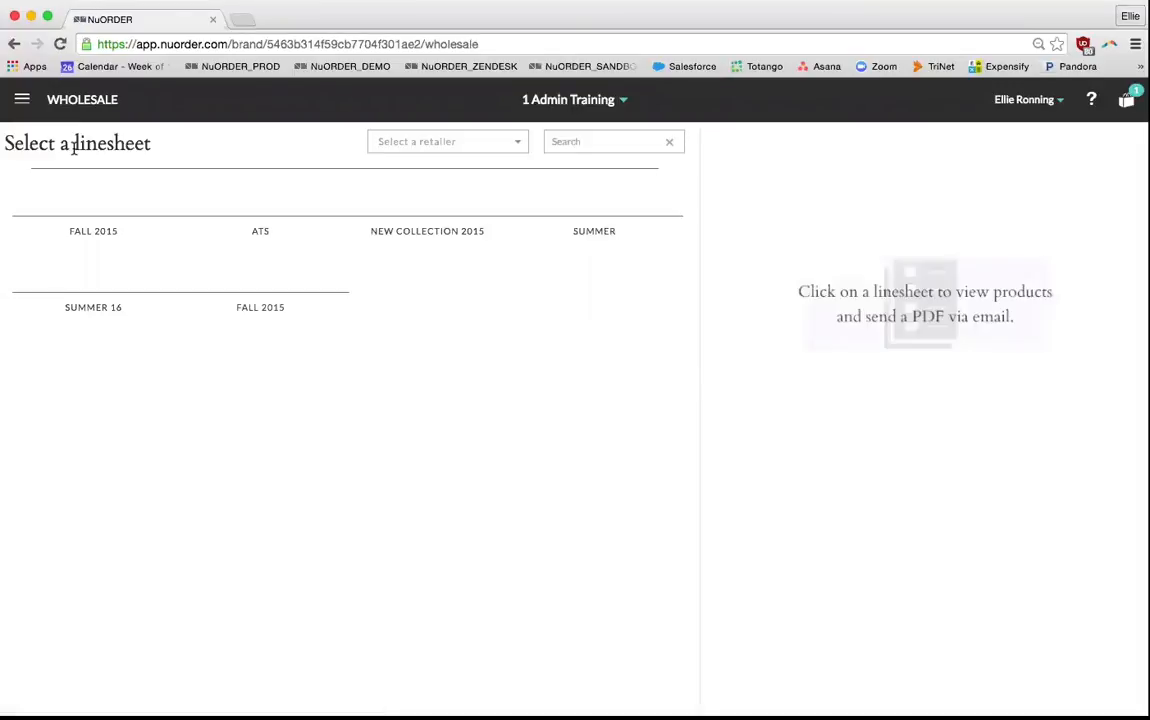
{"action": "left_click", "coordinate": [21, 100]}
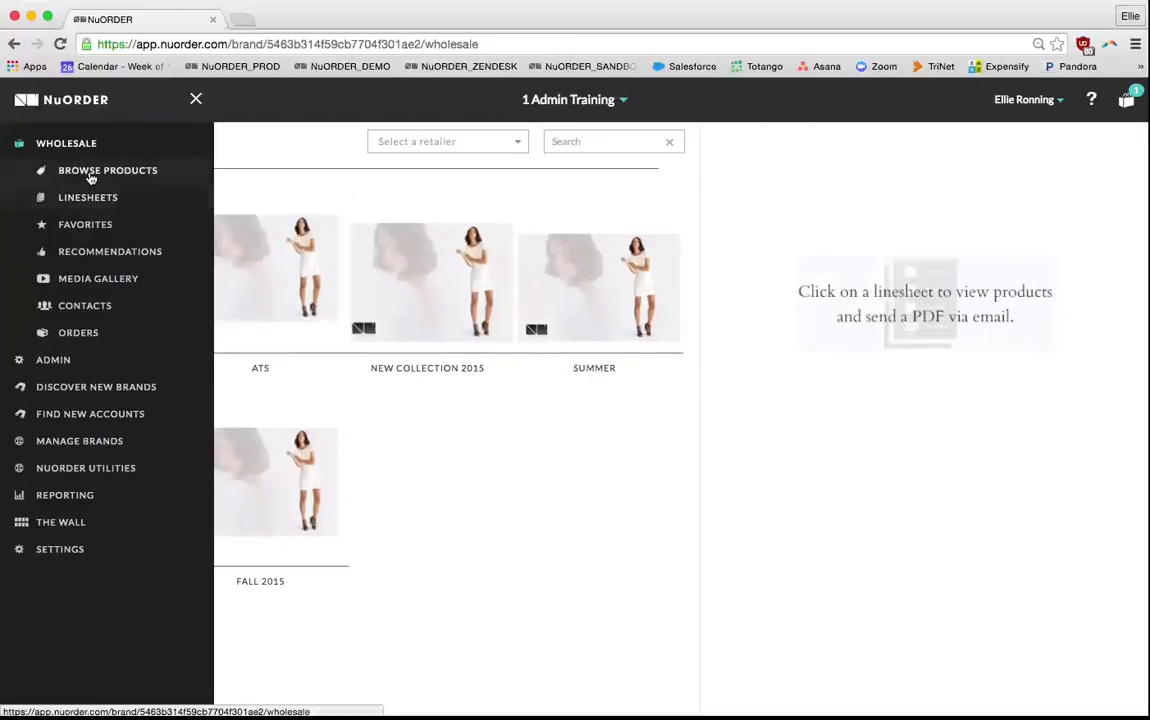
{"action": "left_click", "coordinate": [89, 174]}
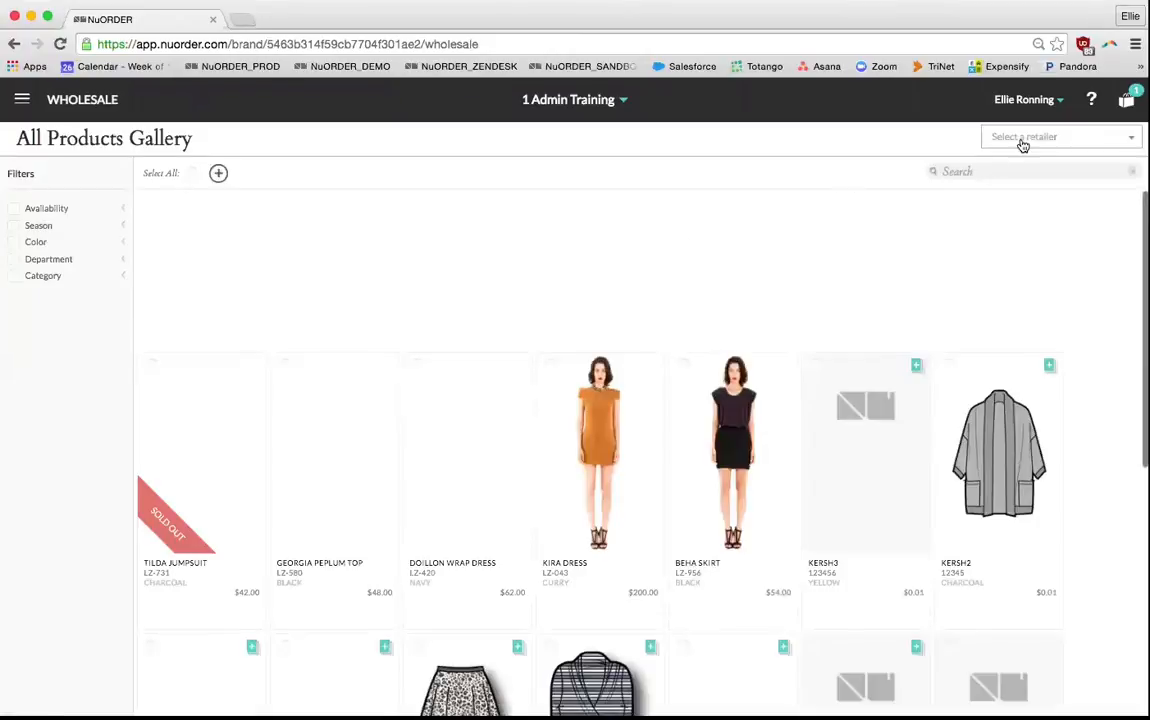
- View the gallery as the retailer Stevens Store and inspect the Coco Suede Romper's price in its product details
{"action": "left_click", "coordinate": [1078, 139]}
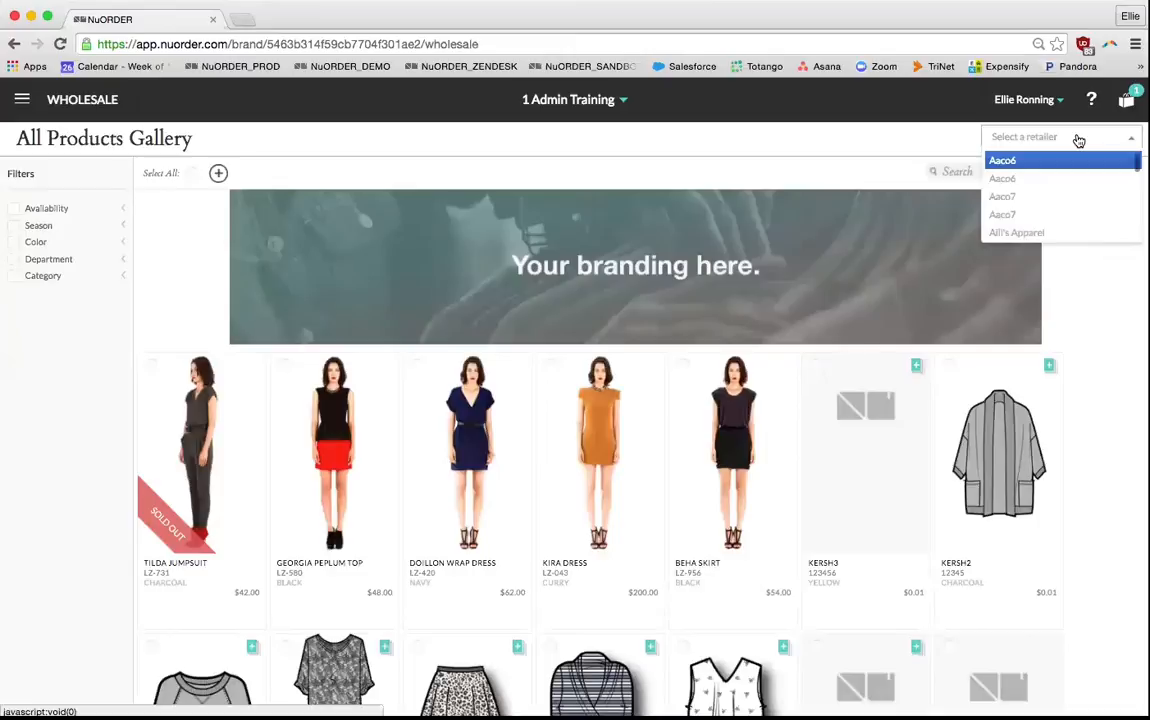
{"action": "type", "text": "stevens"}
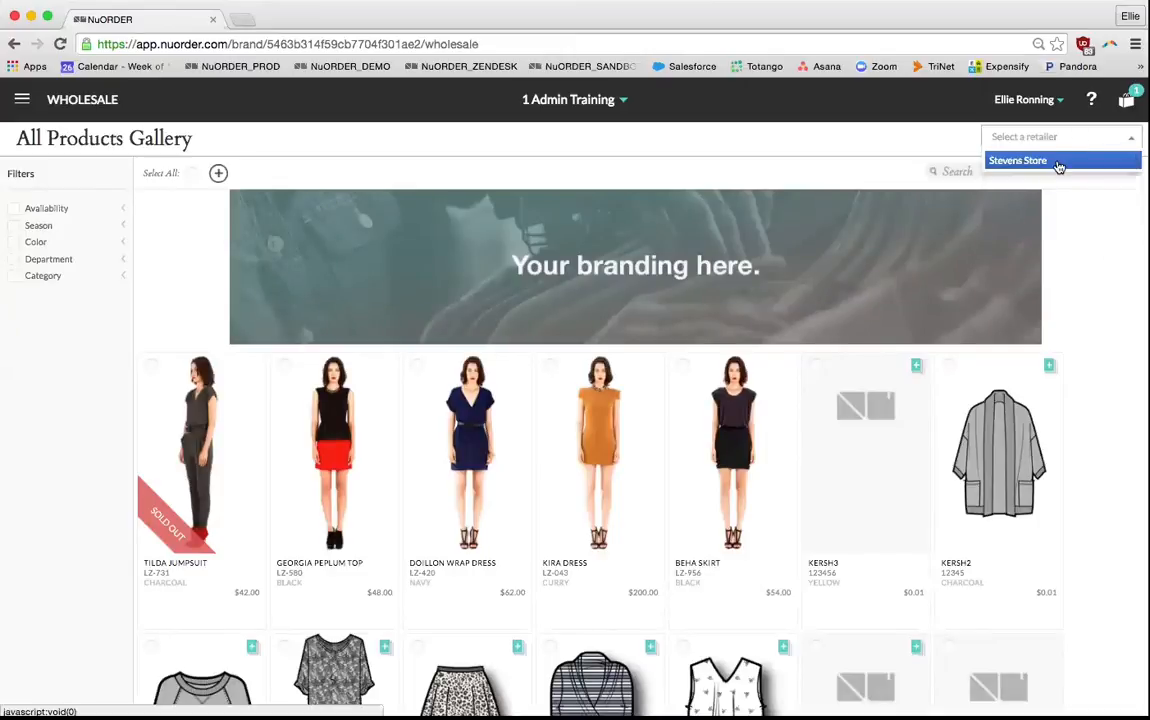
{"action": "left_click", "coordinate": [1056, 163]}
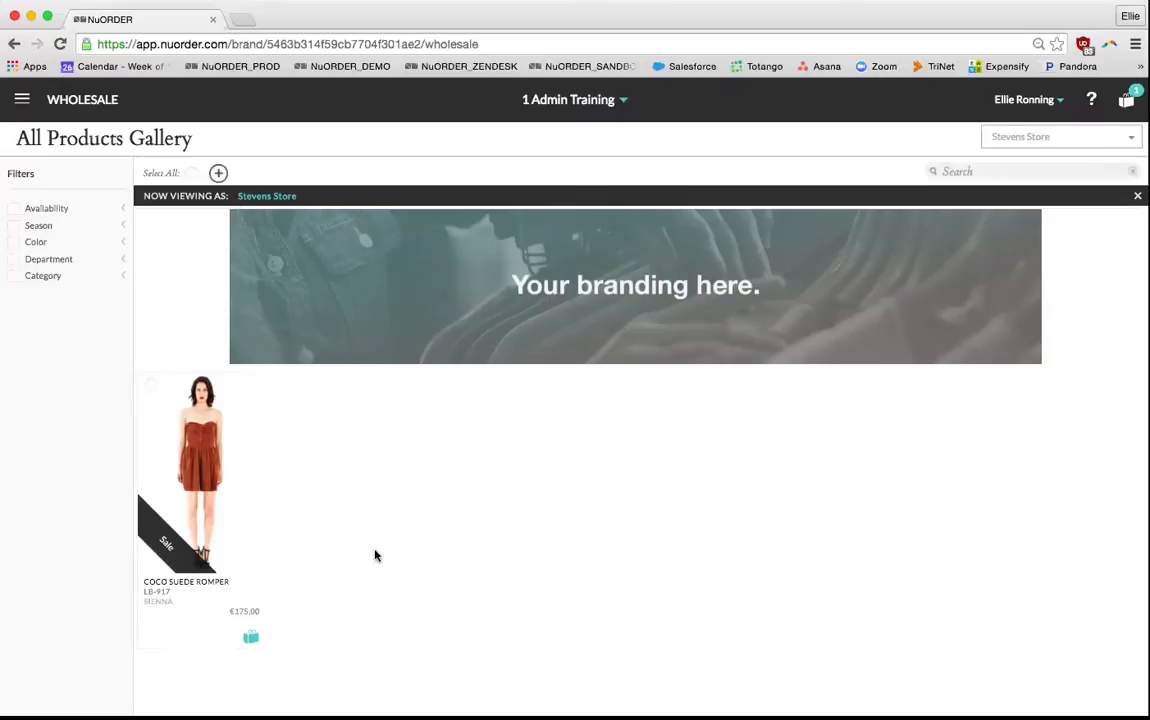
{"action": "left_click", "coordinate": [239, 545]}
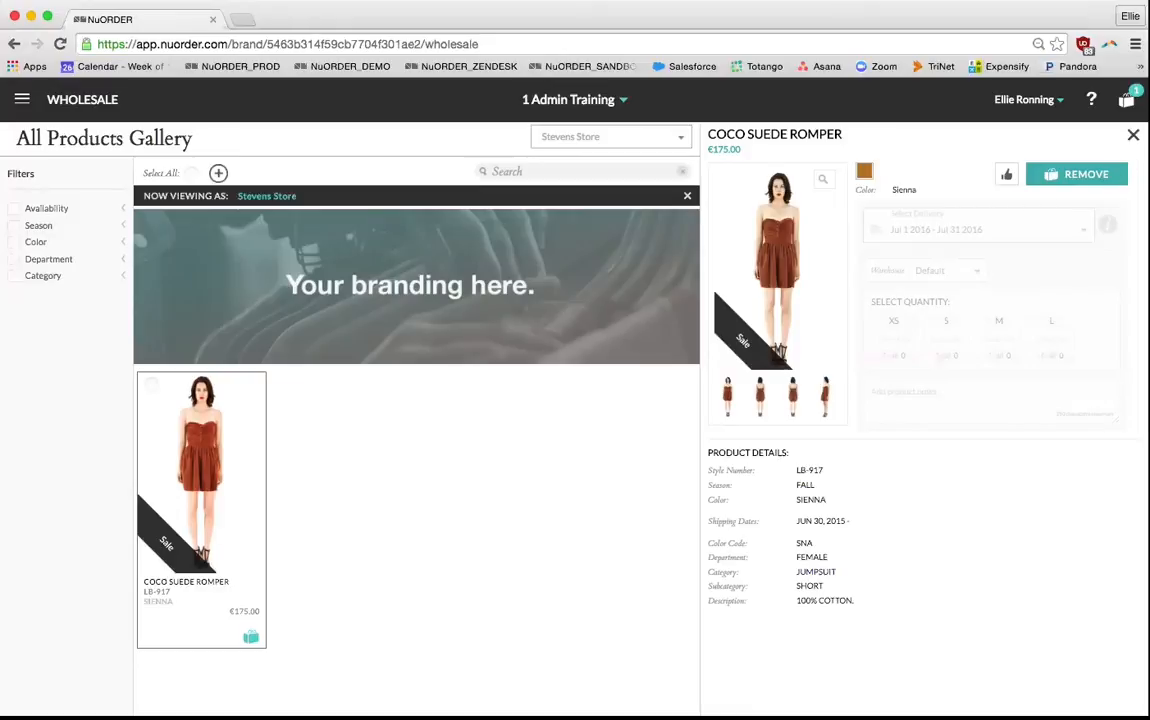
{"action": "left_click", "coordinate": [1133, 135]}
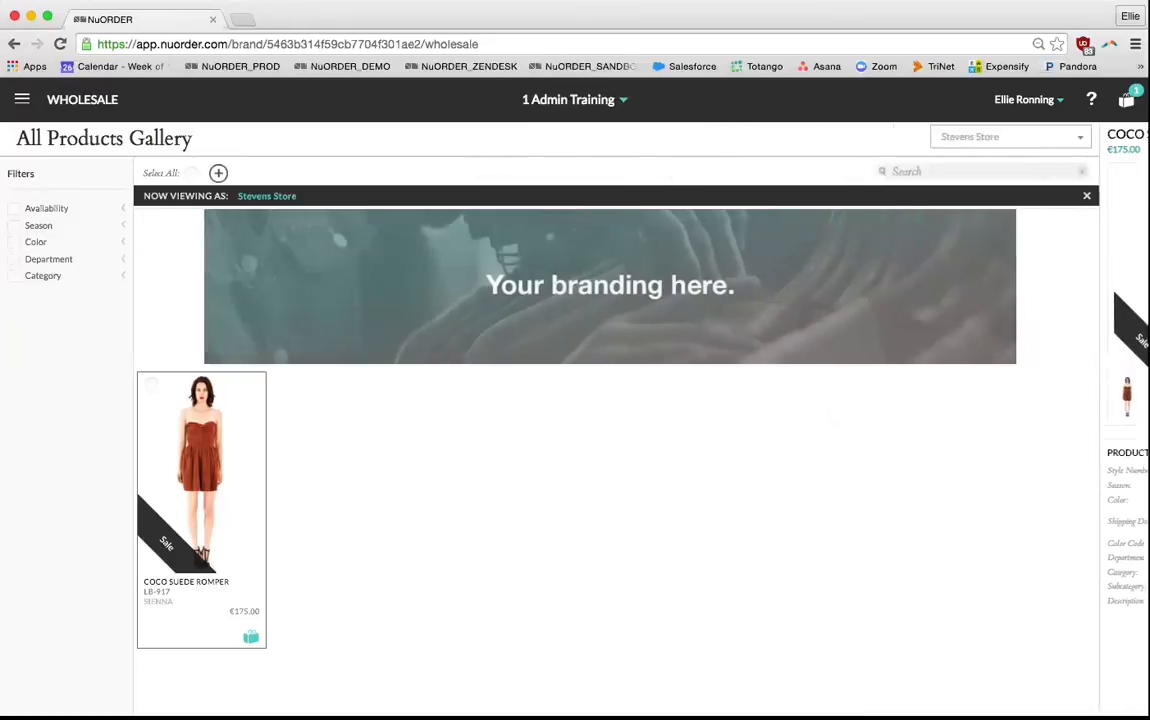
- Look up Stevens Store and Aiii's Apparel in the company contacts and compare their assigned currencies
{"action": "left_click", "coordinate": [25, 102]}
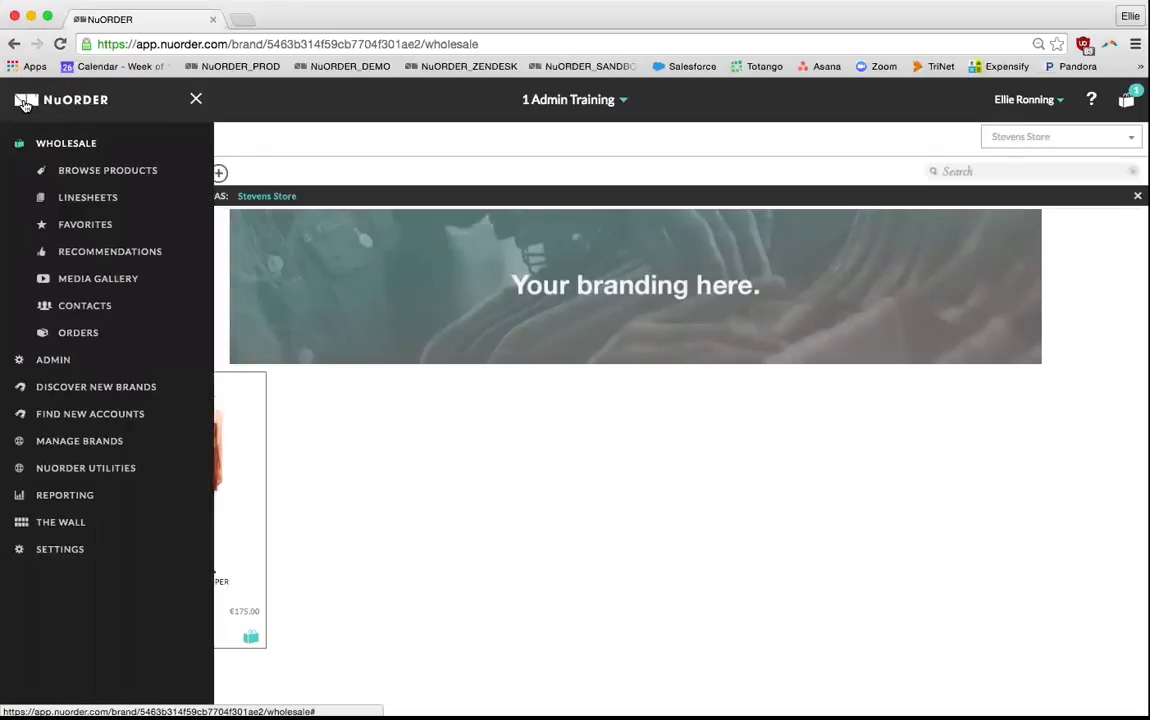
{"action": "left_click", "coordinate": [84, 306]}
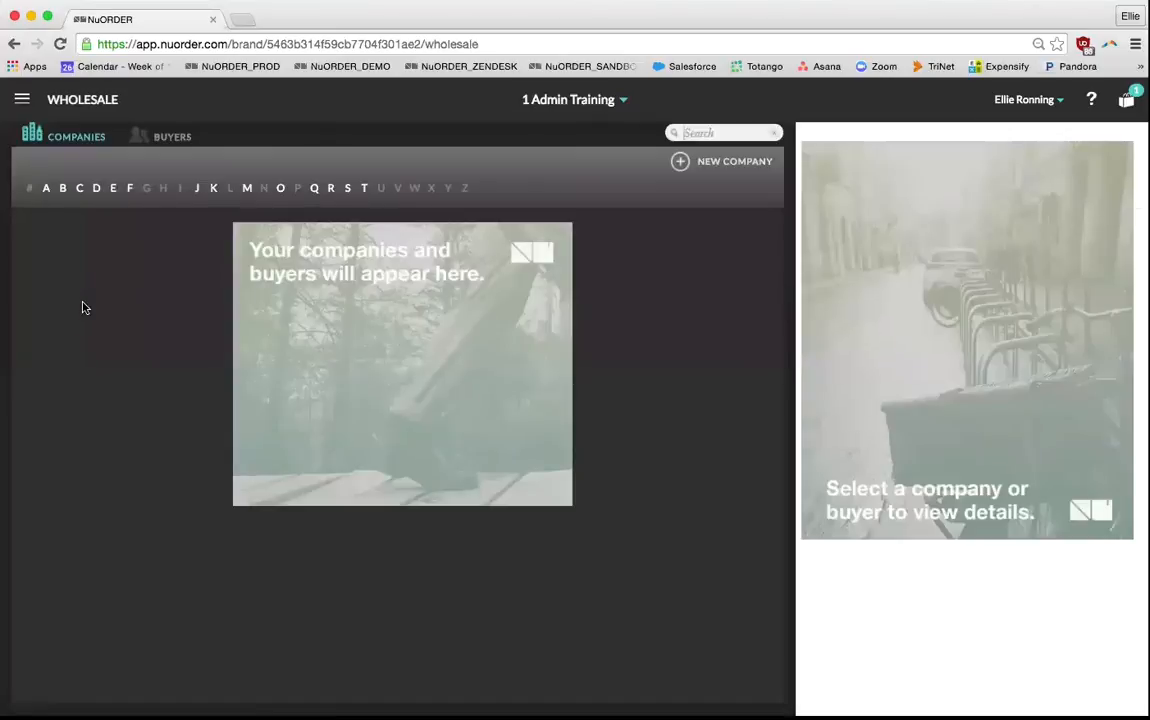
{"action": "left_click", "coordinate": [347, 190]}
{"action": "left_click", "coordinate": [307, 237]}
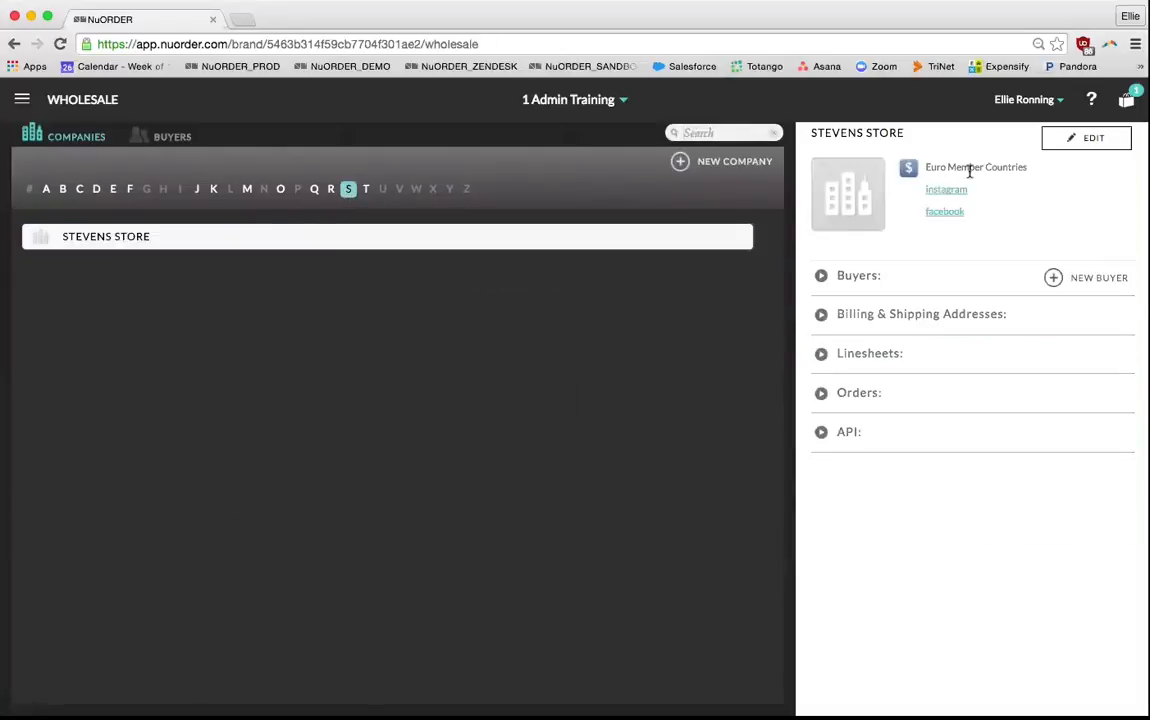
{"action": "left_click", "coordinate": [47, 190]}
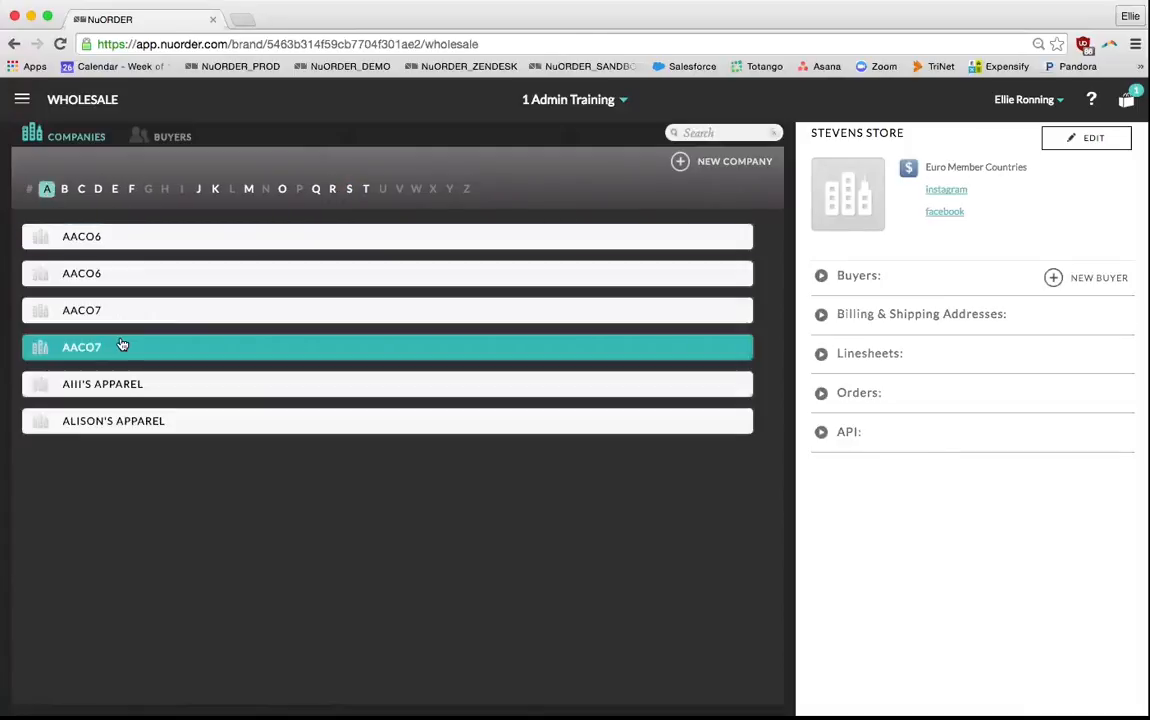
{"action": "left_click", "coordinate": [130, 387]}
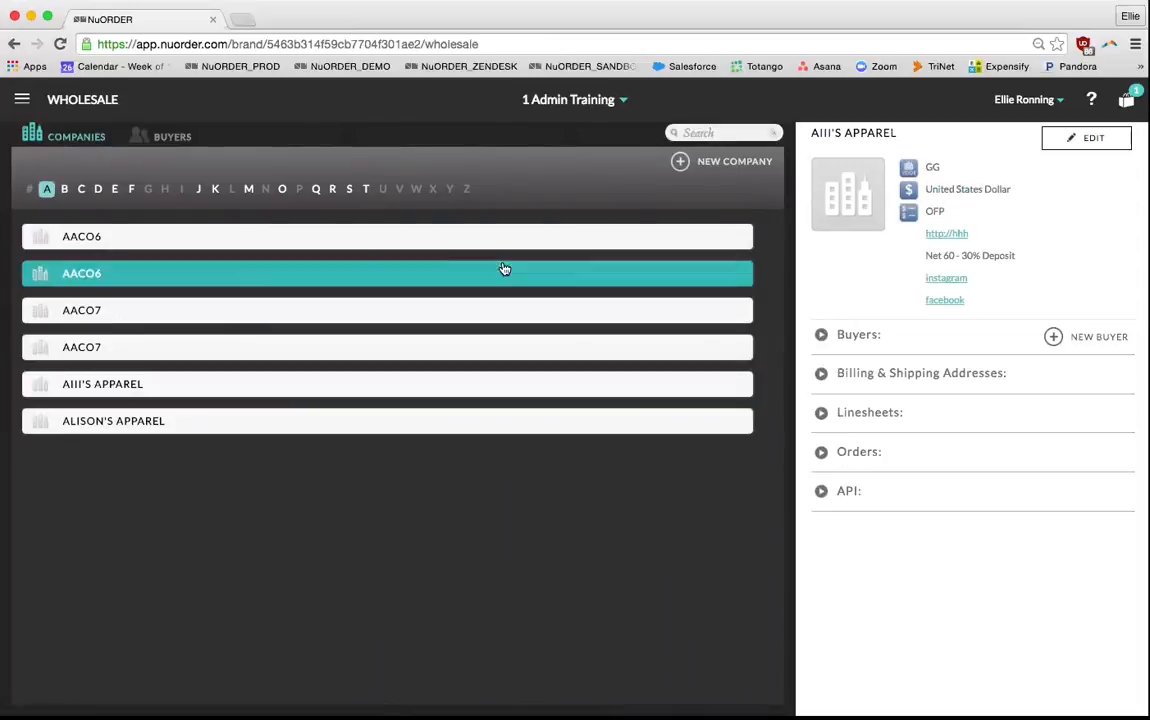
- Return to the all products gallery and stop viewing it as Stevens Store
{"action": "left_click", "coordinate": [24, 100]}
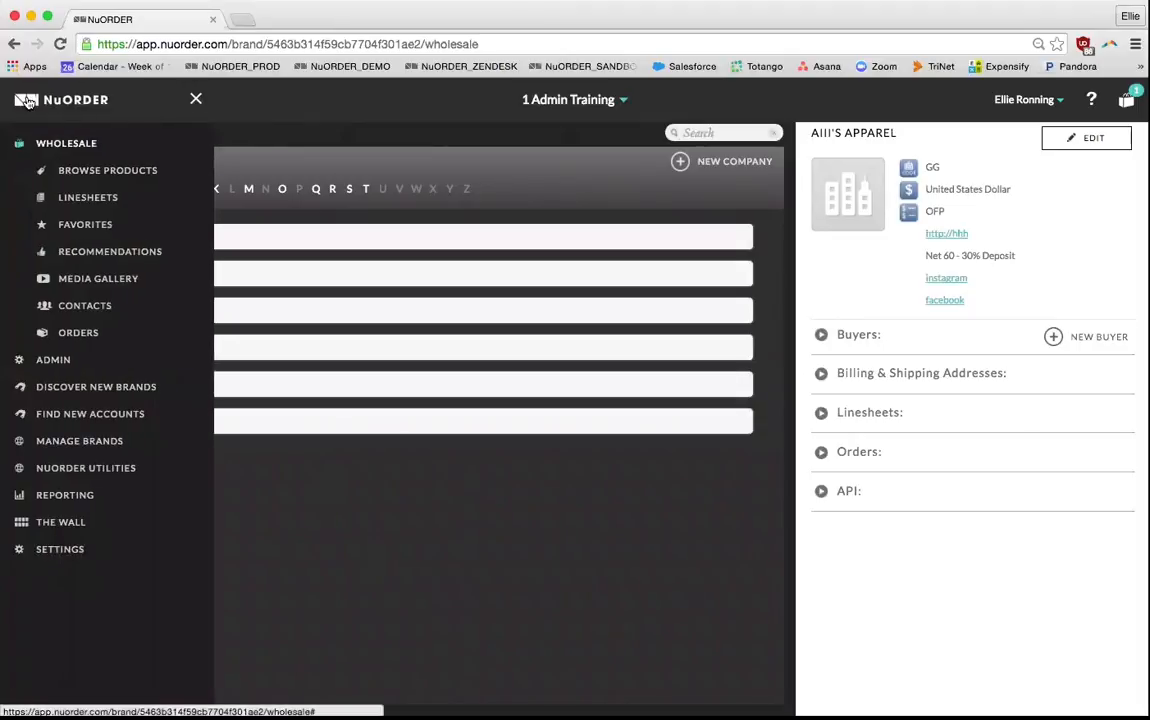
{"action": "left_click", "coordinate": [73, 172]}
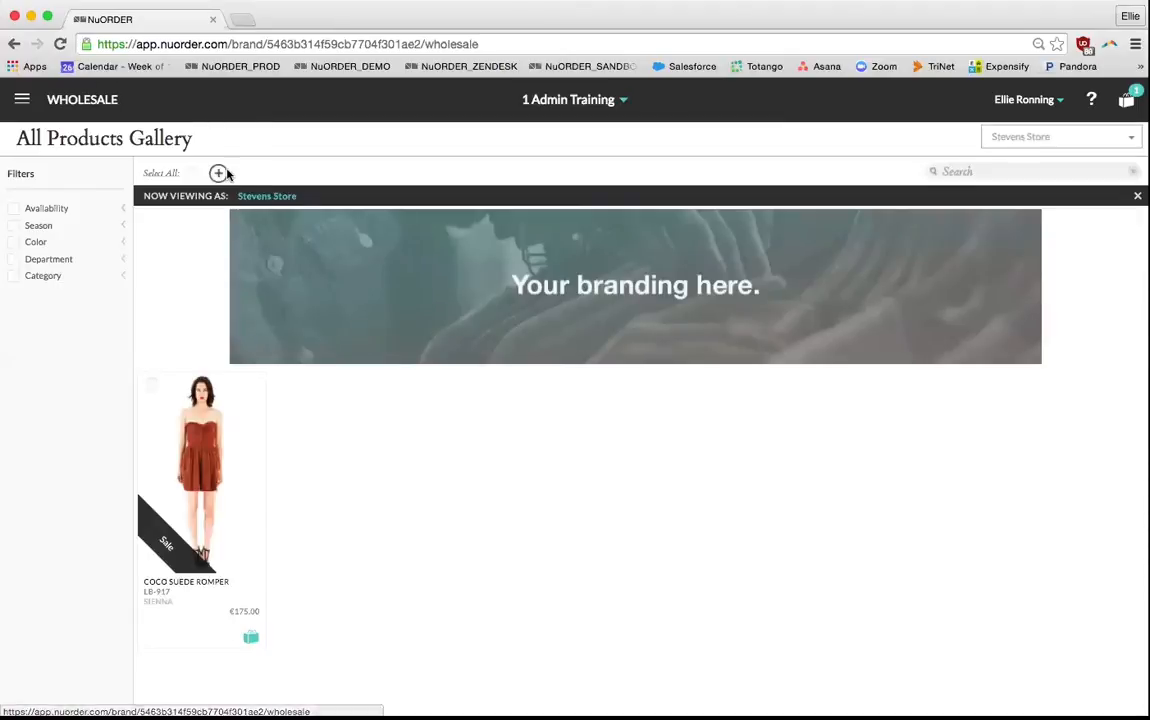
{"action": "left_click", "coordinate": [1137, 196]}
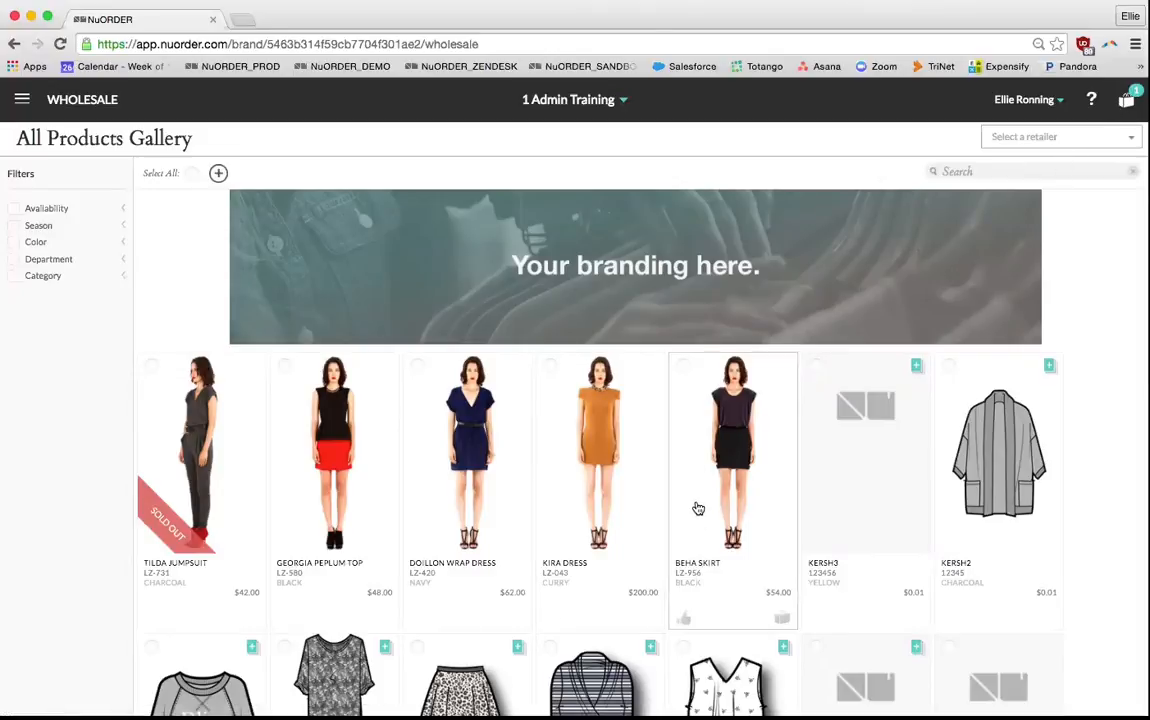
- Add the Kira Dress in Curry to the working order and open that order
{"action": "left_click", "coordinate": [552, 519]}
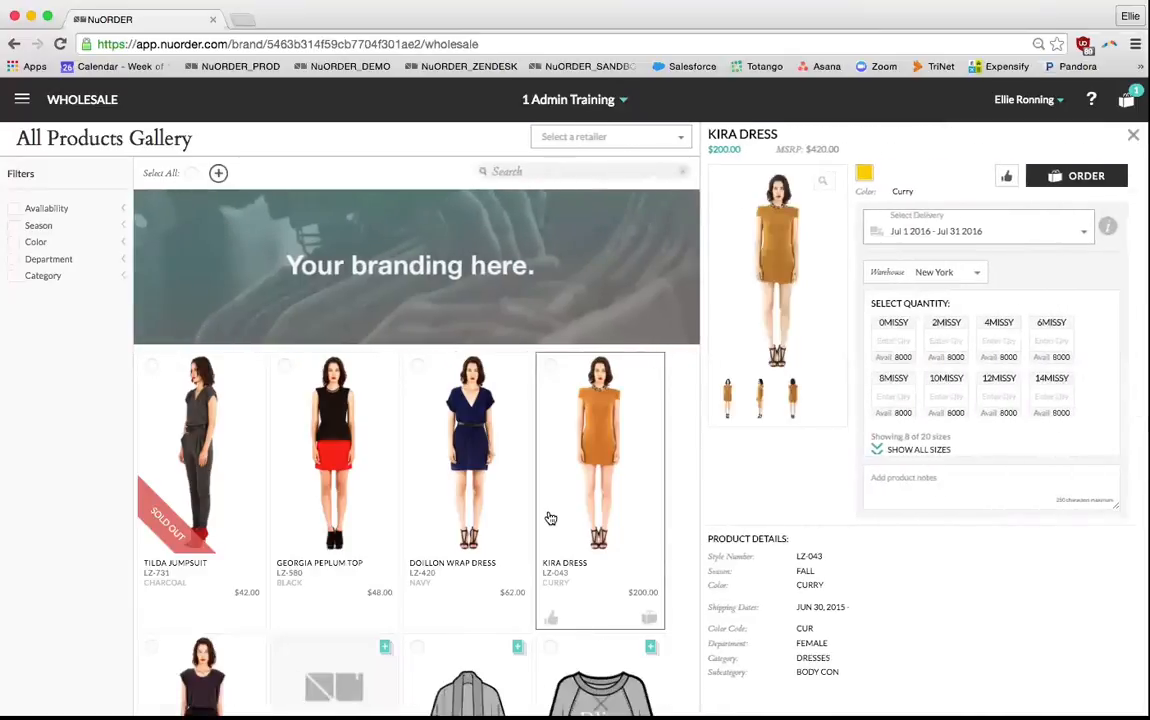
{"action": "left_click", "coordinate": [1080, 176]}
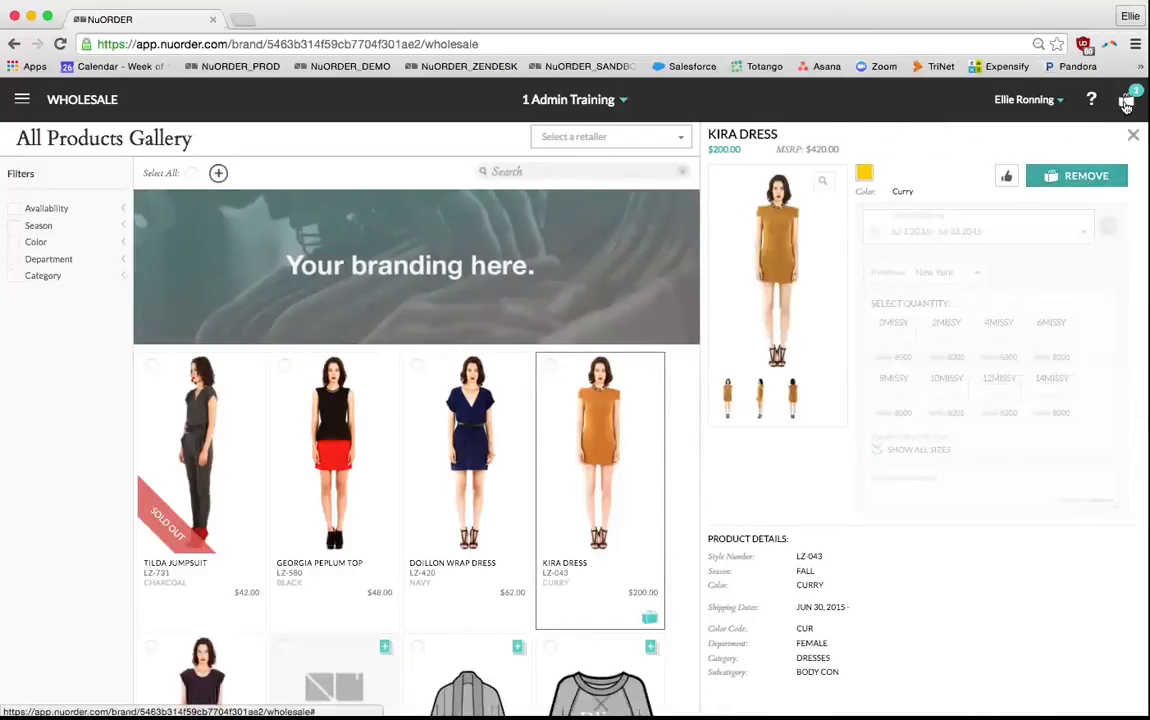
{"action": "left_click", "coordinate": [1126, 104]}
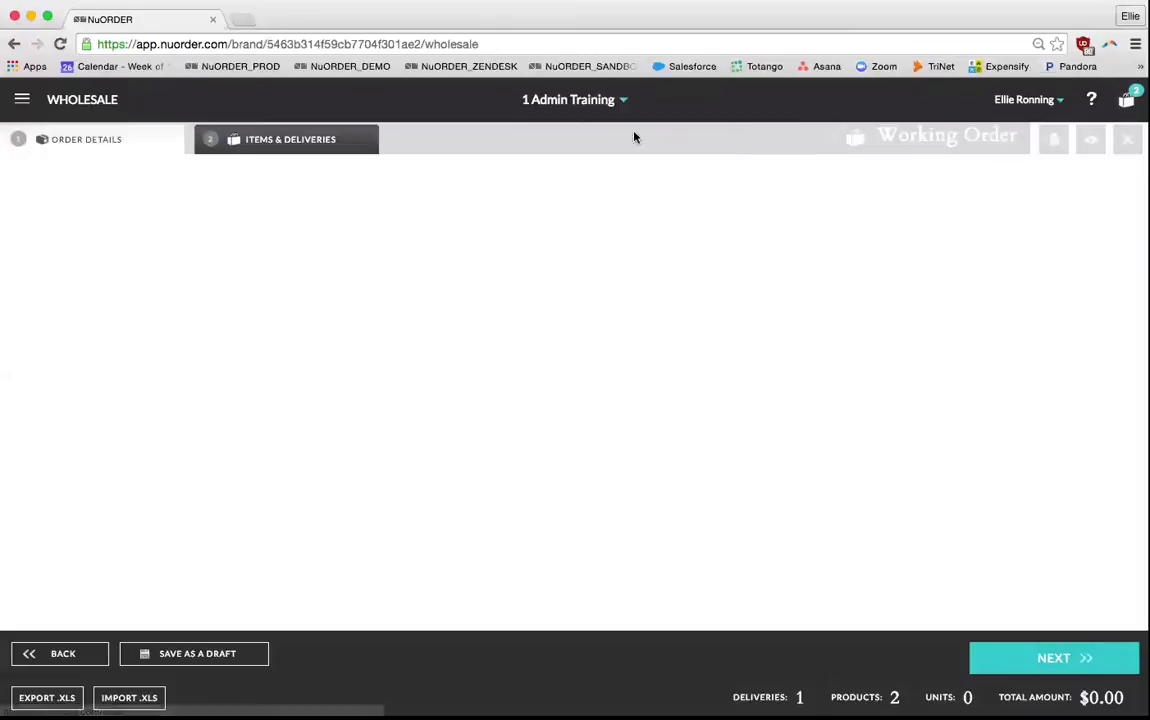
- Remove the Coco Suede Romper from the working order's items and deliveries
{"action": "left_click", "coordinate": [300, 141]}
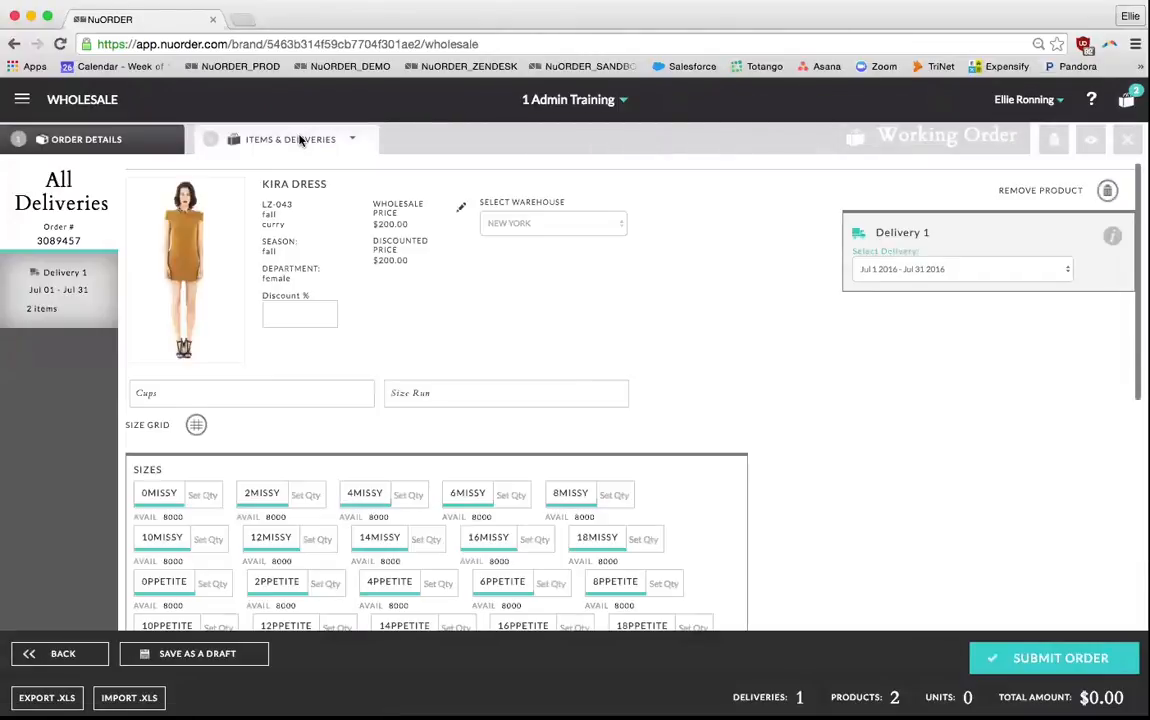
{"action": "scroll", "coordinate": [1062, 456], "scroll_direction": "down", "scroll_amount": 3}
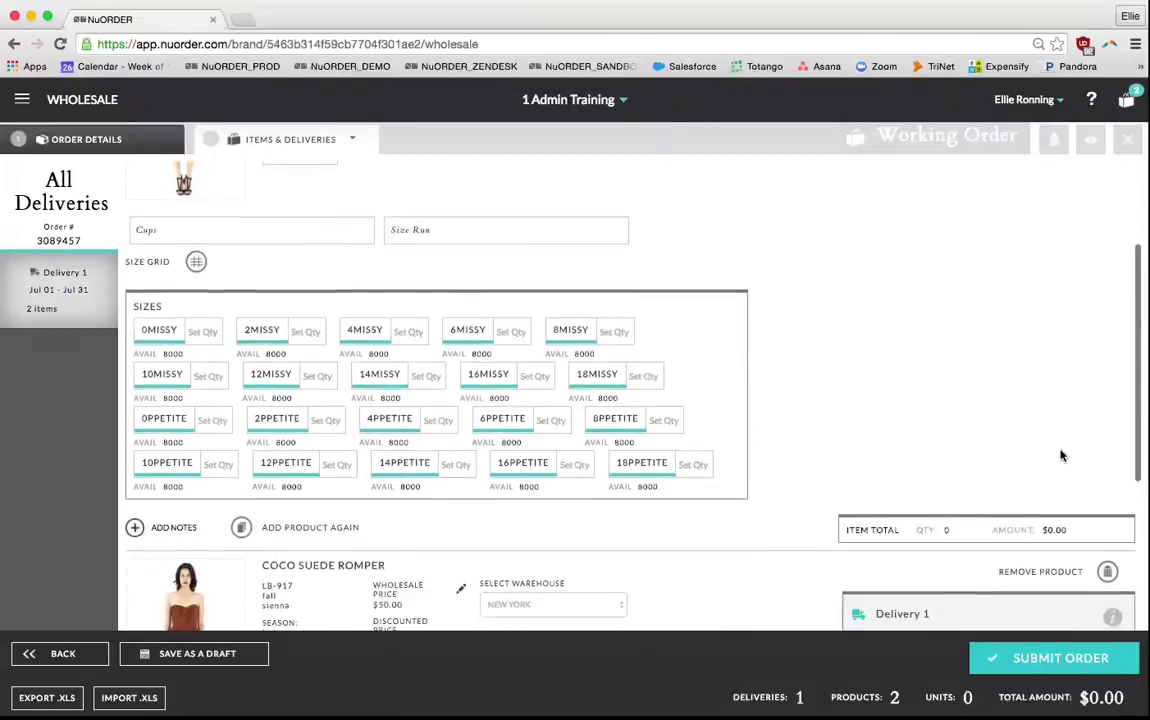
{"action": "left_click", "coordinate": [1108, 541]}
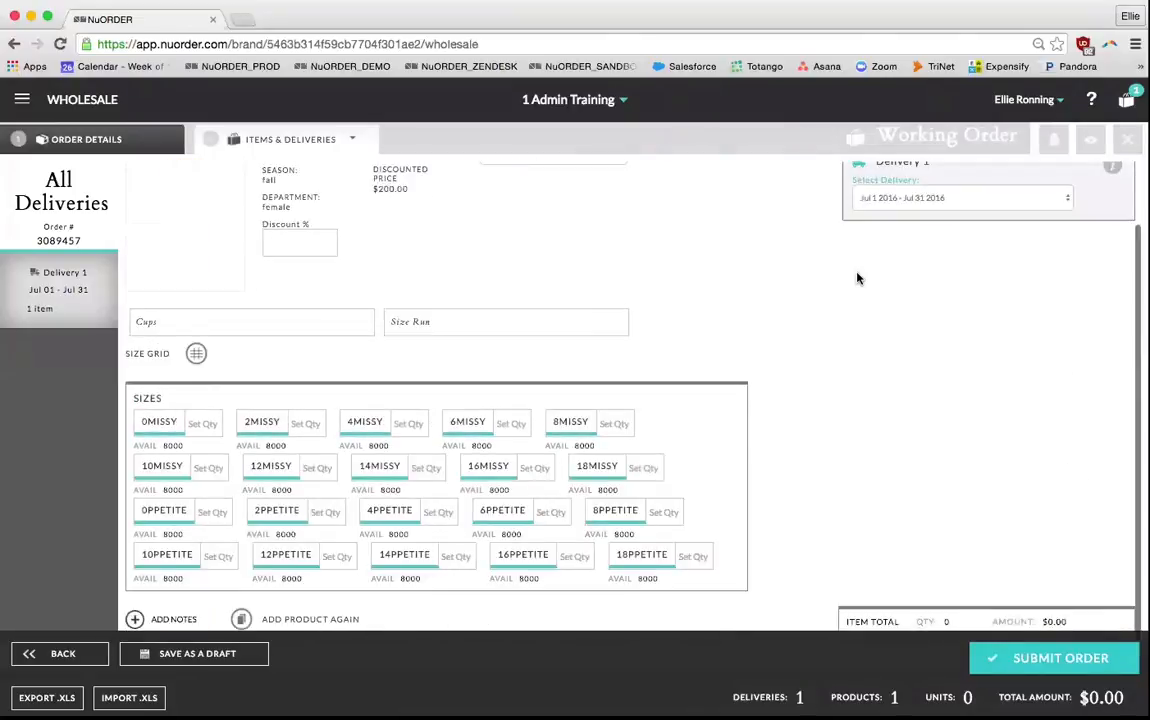
{"action": "scroll", "coordinate": [727, 265], "scroll_direction": "up", "scroll_amount": 3}
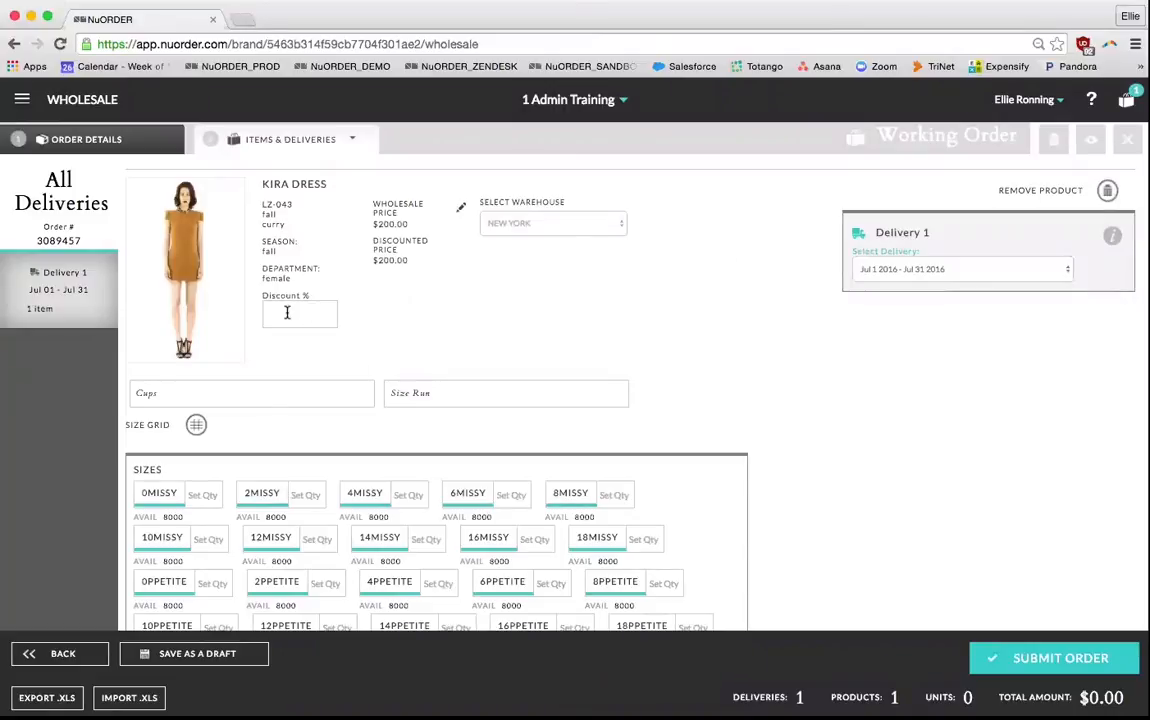
- Set the Kira Dress's wholesale price in the working order to 200
{"action": "left_click", "coordinate": [459, 210]}
{"action": "left_click", "coordinate": [459, 209]}
{"action": "key", "text": "BackSpace"}
{"action": "key", "text": "BackSpace"}
{"action": "key", "text": "BackSpace"}
{"action": "type", "text": "200"}
{"action": "key", "text": "Return"}
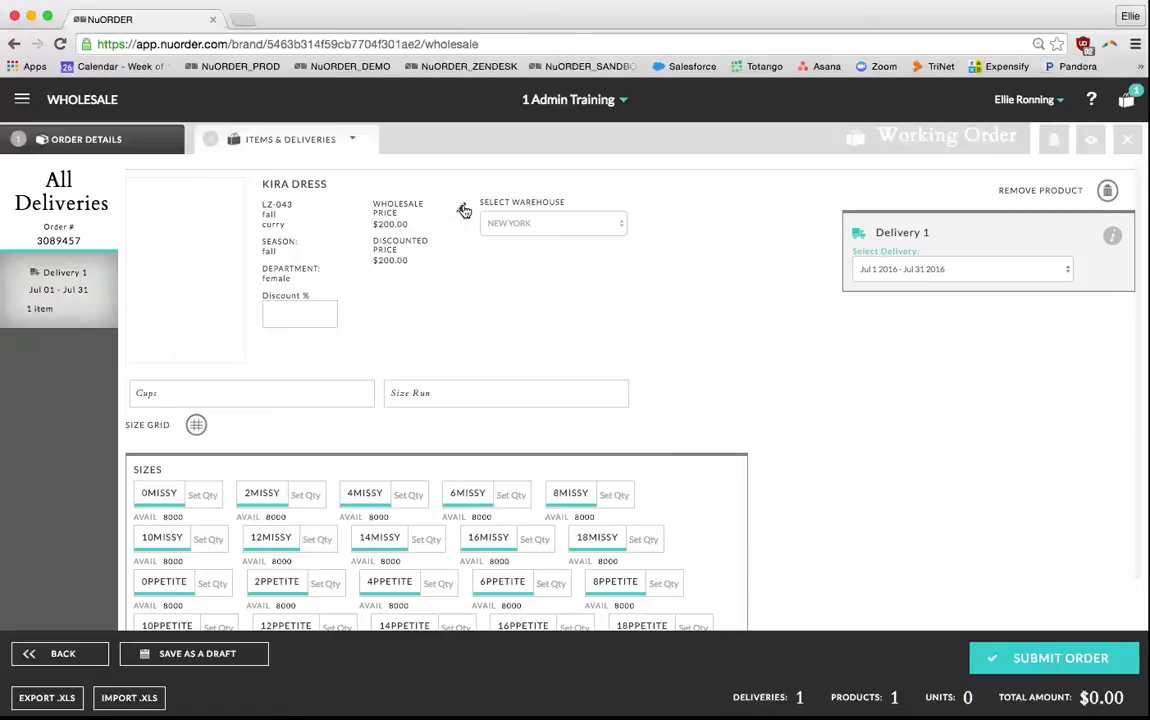
- Override the Kira Dress's wholesale price in the working order with 100
{"action": "left_click", "coordinate": [460, 208]}
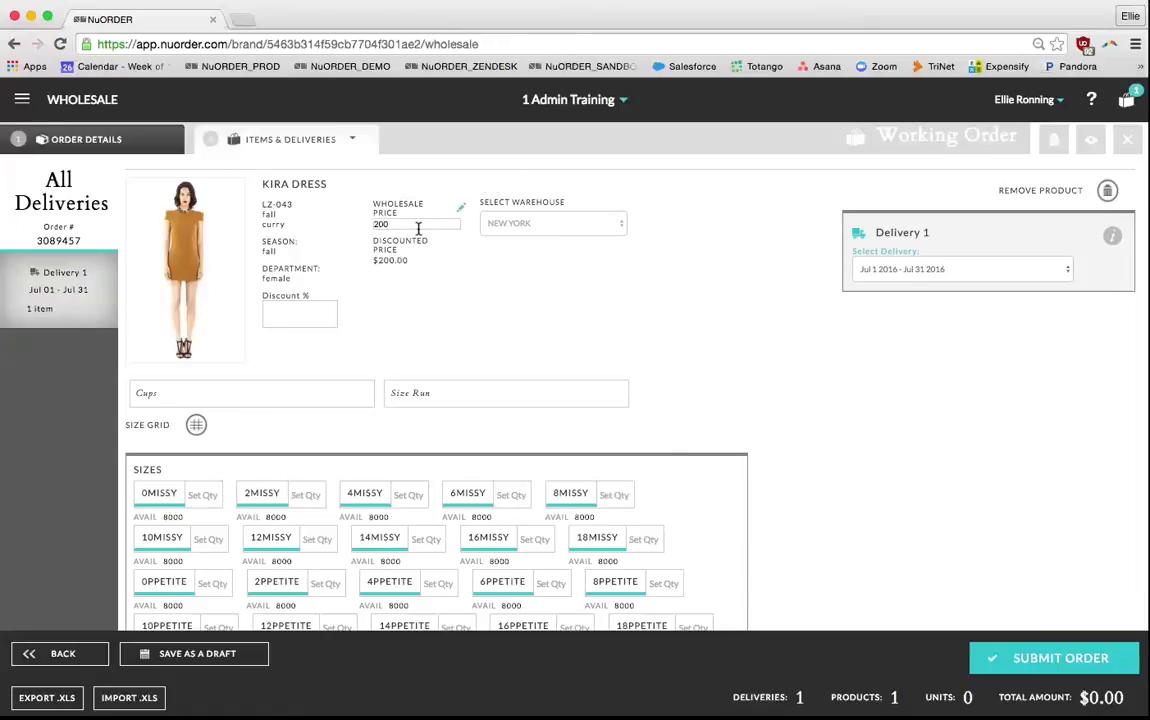
{"action": "key", "text": "BackSpace"}
{"action": "key", "text": "BackSpace"}
{"action": "key", "text": "BackSpace"}
{"action": "type", "text": "100"}
{"action": "key", "text": "Return"}
- Order 20 units of the Kira Dress in size 4Missy, review the order and close it
{"action": "left_click", "coordinate": [409, 497]}
{"action": "type", "text": "20"}
{"action": "left_click", "coordinate": [547, 358]}
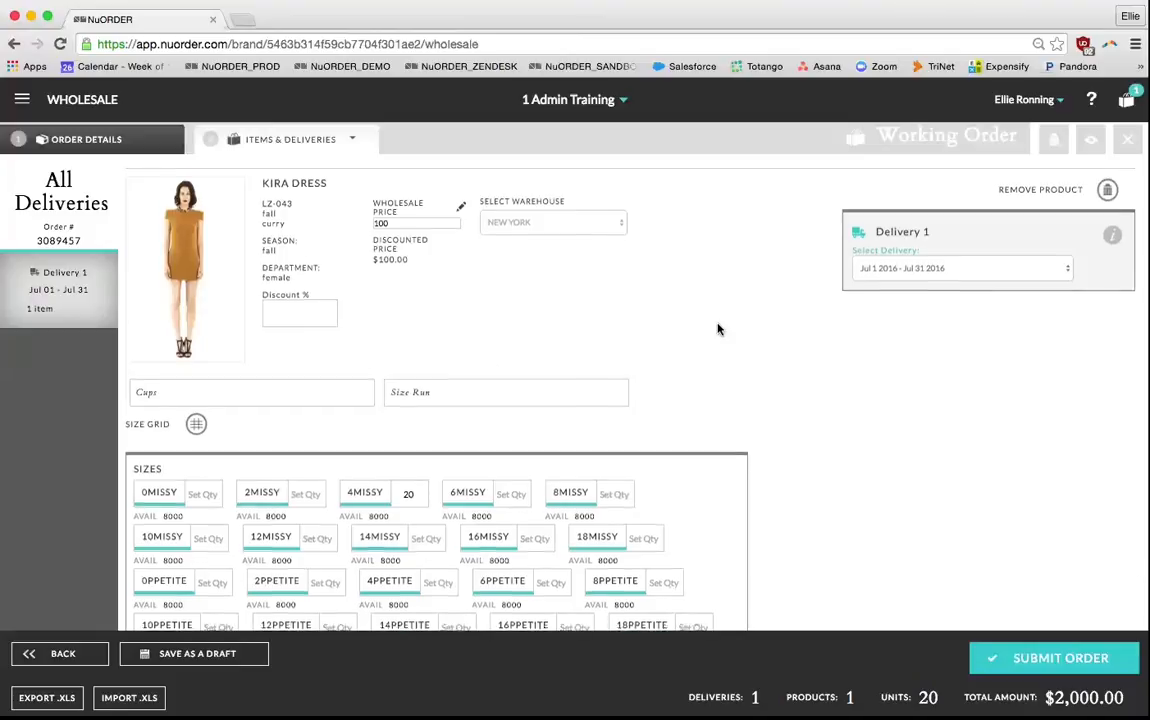
{"action": "scroll", "coordinate": [717, 329], "scroll_direction": "down", "scroll_amount": 2}
{"action": "scroll", "coordinate": [717, 329], "scroll_direction": "up", "scroll_amount": 2}
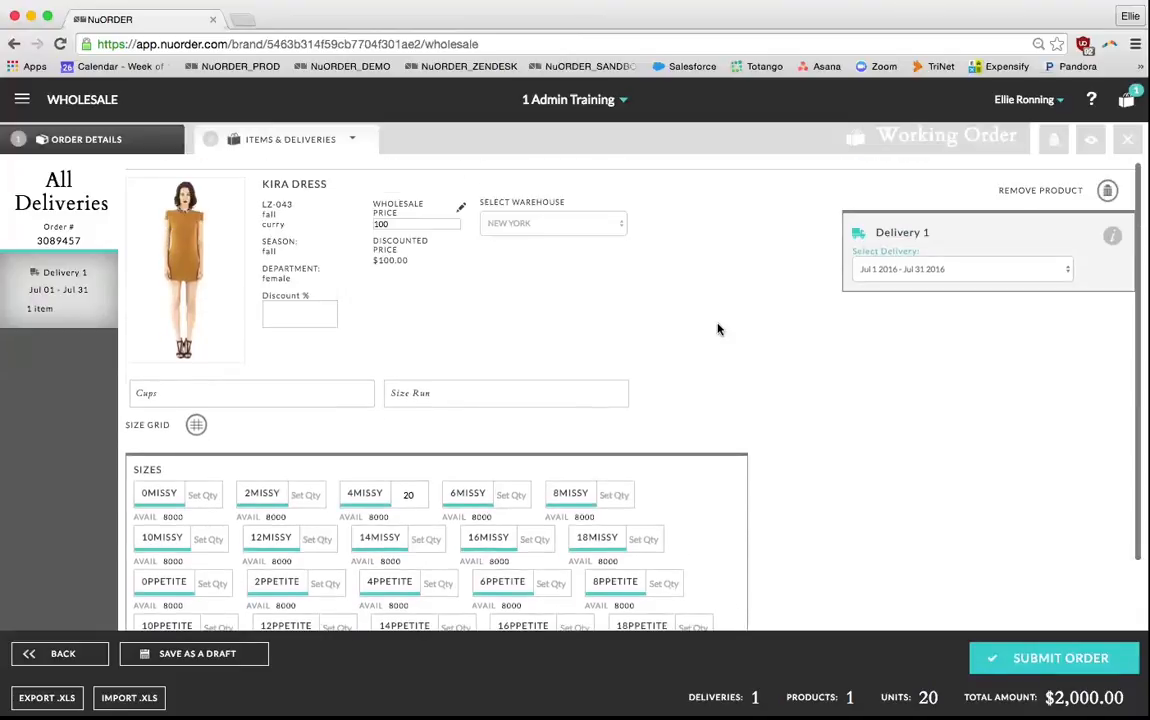
{"action": "left_click", "coordinate": [1126, 142]}
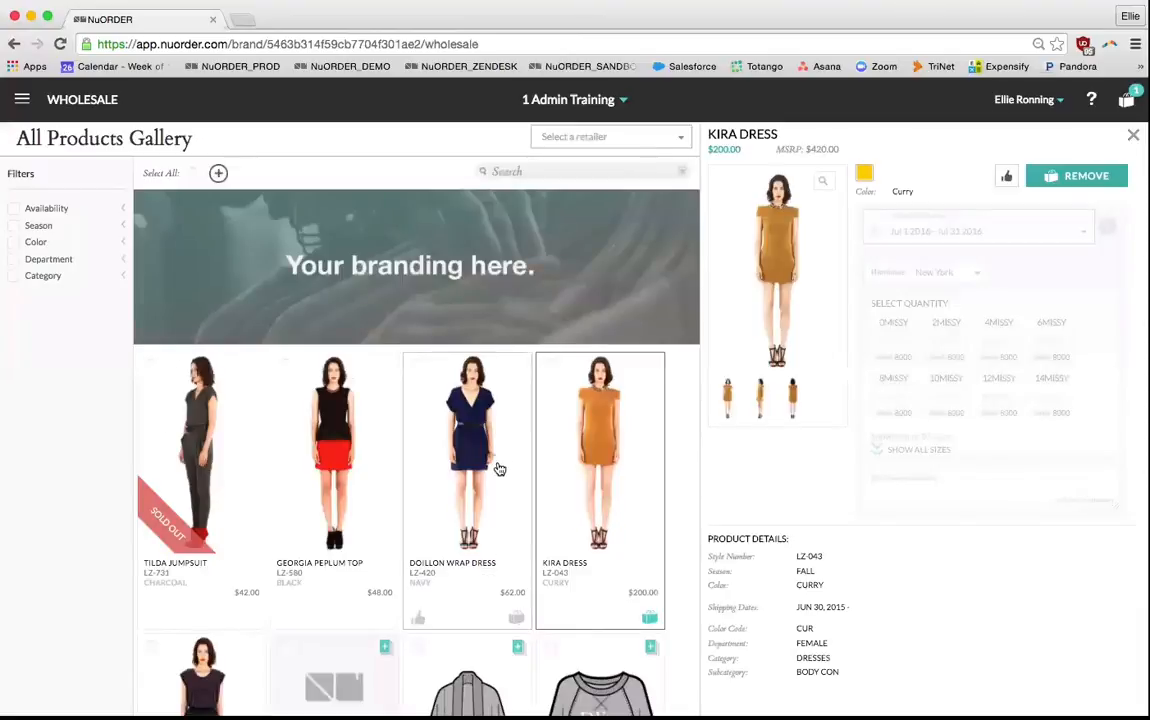
- Add the Georgia Peplum Top to the order and open the working order's items and deliveries
{"action": "left_click", "coordinate": [345, 505]}
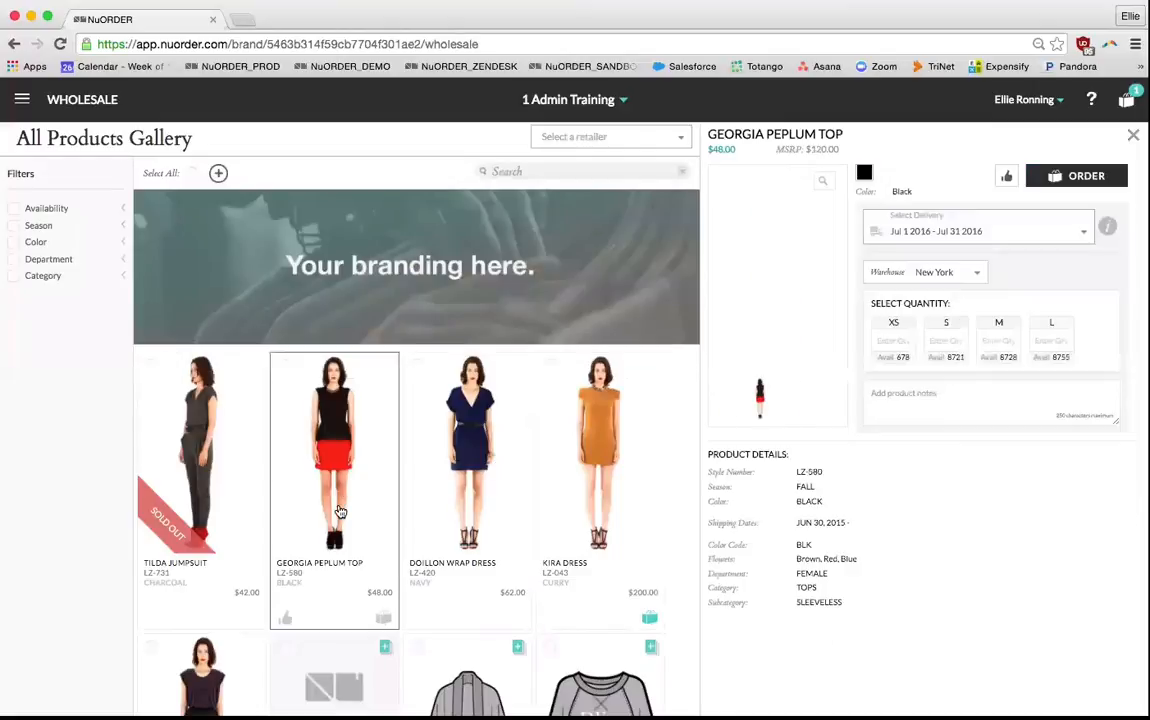
{"action": "left_click", "coordinate": [1055, 177]}
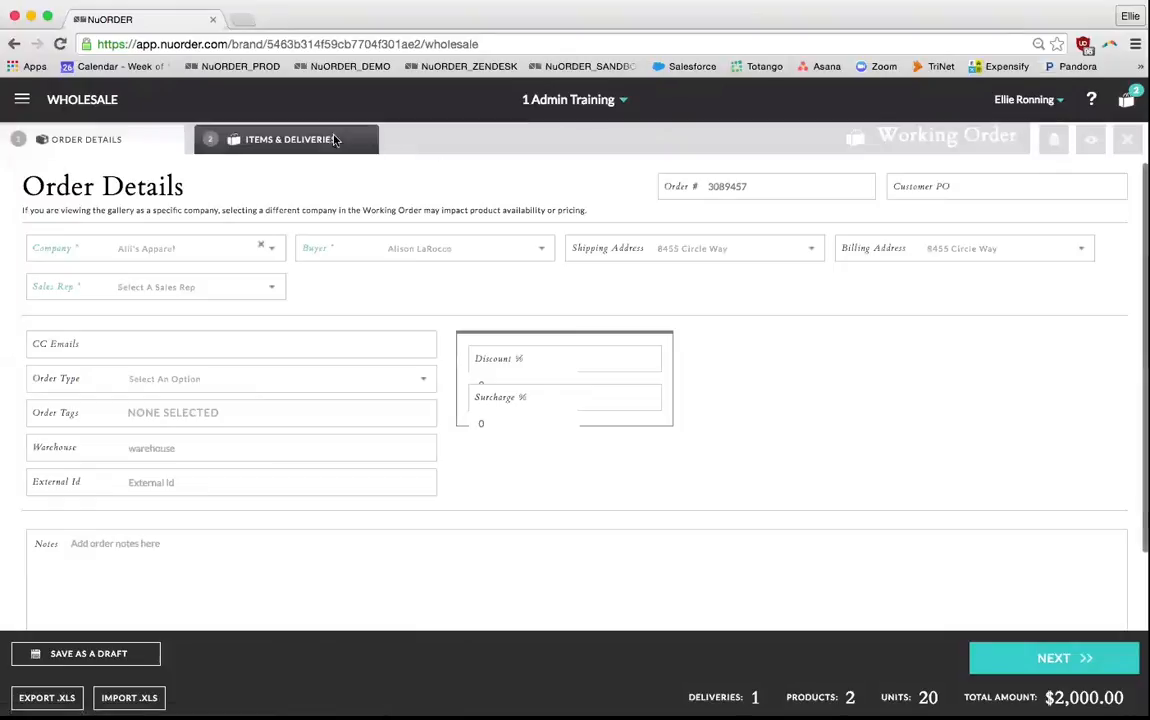
{"action": "left_click", "coordinate": [336, 140]}
- Override the Georgia Peplum Top's wholesale price in the working order with 30
{"action": "scroll", "coordinate": [495, 260], "scroll_direction": "down", "scroll_amount": 1}
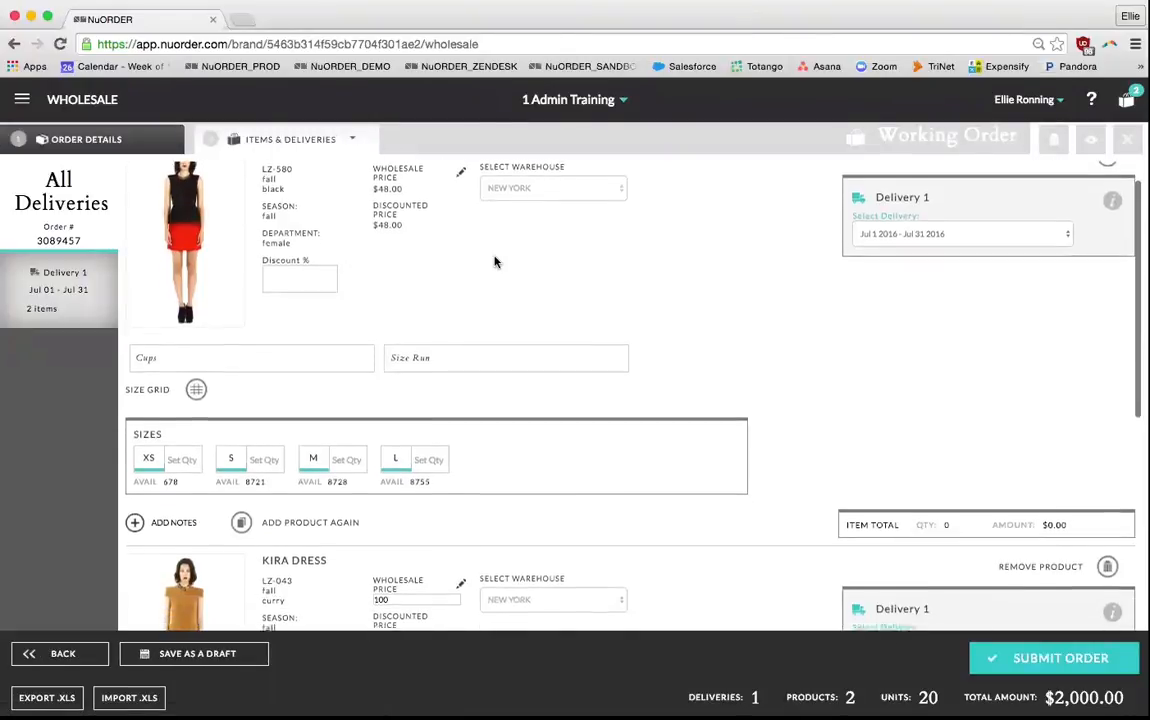
{"action": "scroll", "coordinate": [495, 262], "scroll_direction": "down", "scroll_amount": 3}
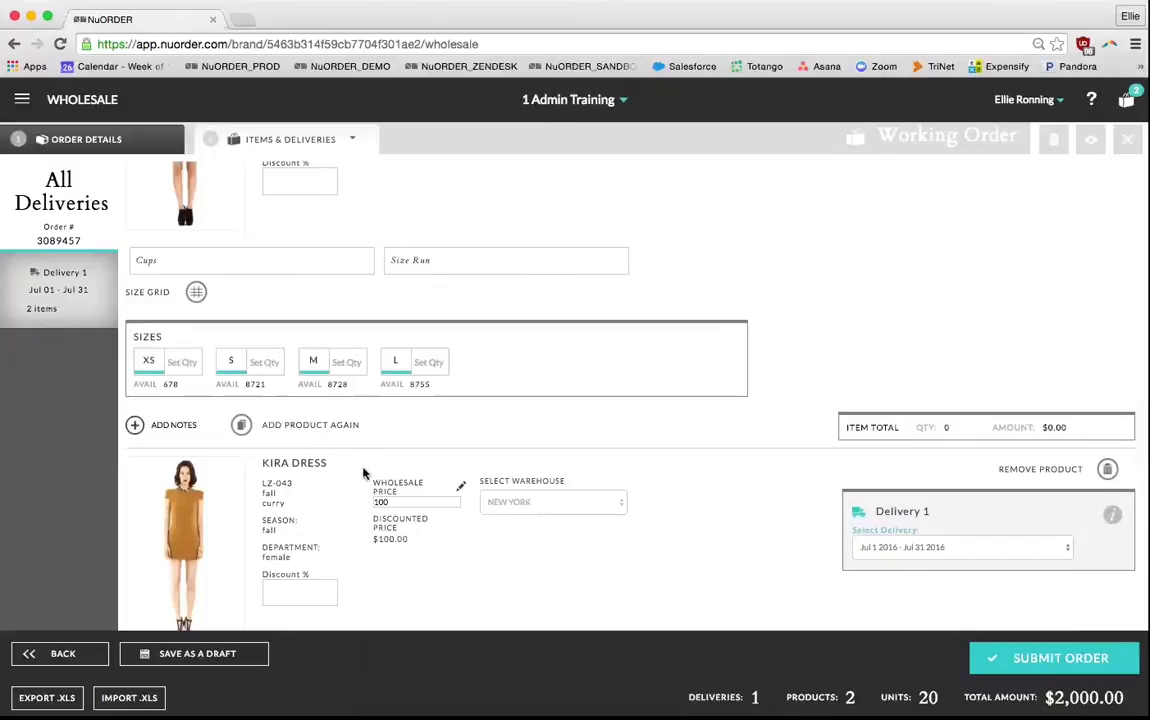
{"action": "scroll", "coordinate": [580, 210], "scroll_direction": "up", "scroll_amount": 4}
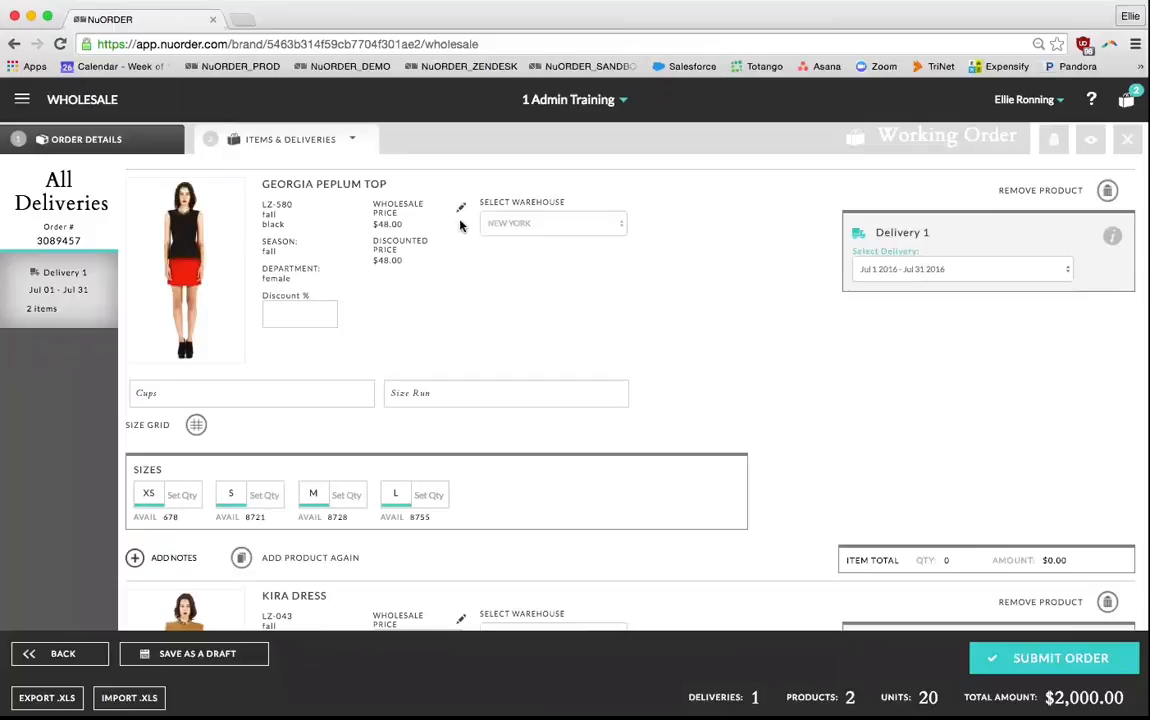
{"action": "left_click", "coordinate": [460, 207]}
{"action": "key", "text": "BackSpace"}
{"action": "key", "text": "BackSpace"}
{"action": "type", "text": "30"}
{"action": "left_click", "coordinate": [421, 315]}
- Order 30 units of the Georgia Peplum Top in size M and review the order
{"action": "left_click", "coordinate": [346, 496]}
{"action": "type", "text": "30"}
{"action": "left_click", "coordinate": [452, 424]}
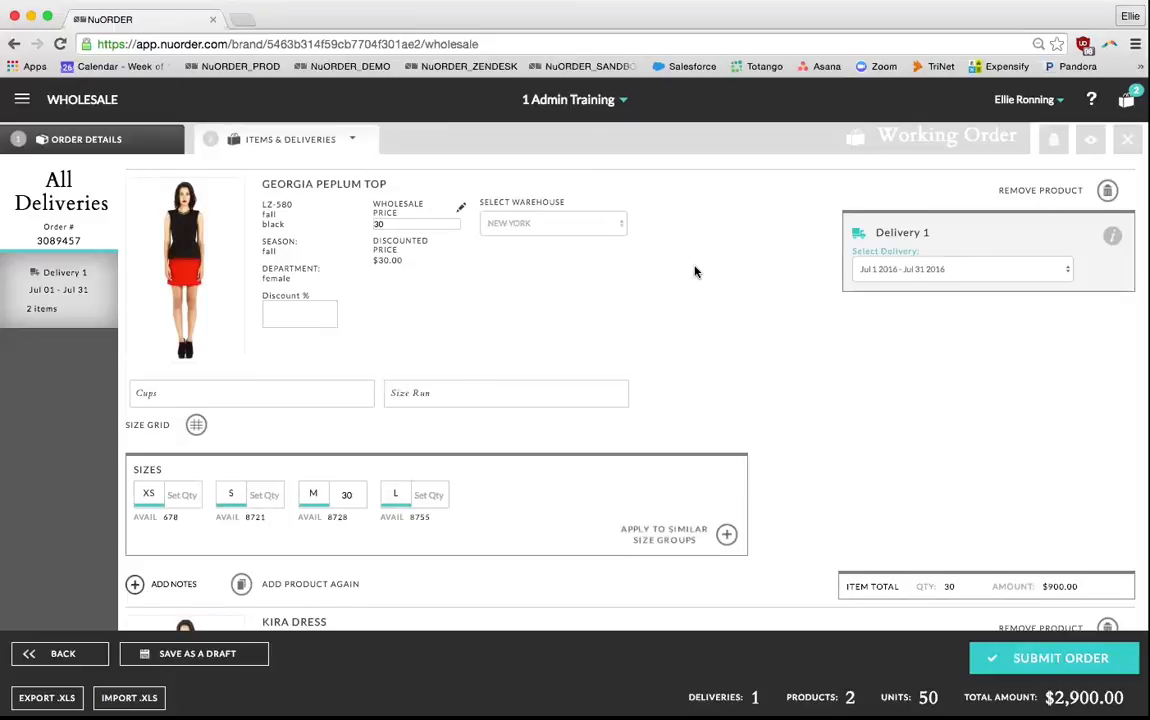
{"action": "scroll", "coordinate": [694, 271], "scroll_direction": "down", "scroll_amount": 1}
{"action": "scroll", "coordinate": [693, 270], "scroll_direction": "up", "scroll_amount": 1}
- Return to the All Products Gallery and close the Georgia Peplum Top's product details
{"action": "left_click", "coordinate": [22, 99]}
{"action": "left_click", "coordinate": [110, 173]}
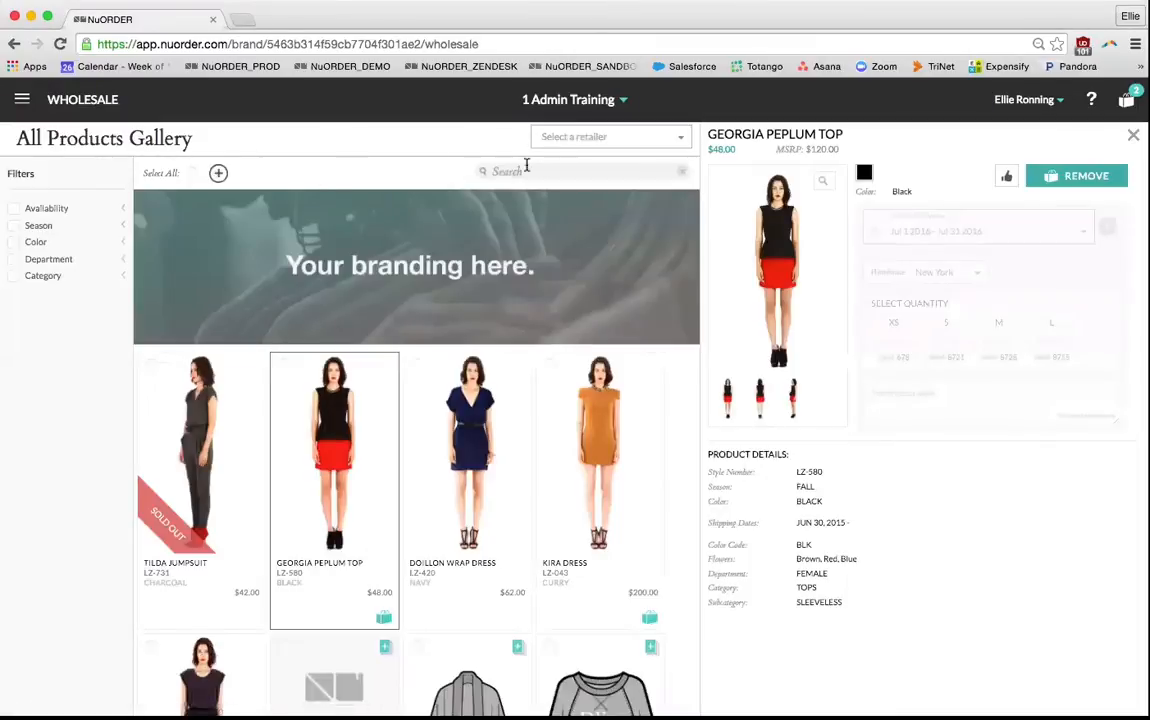
{"action": "left_click", "coordinate": [1133, 134]}
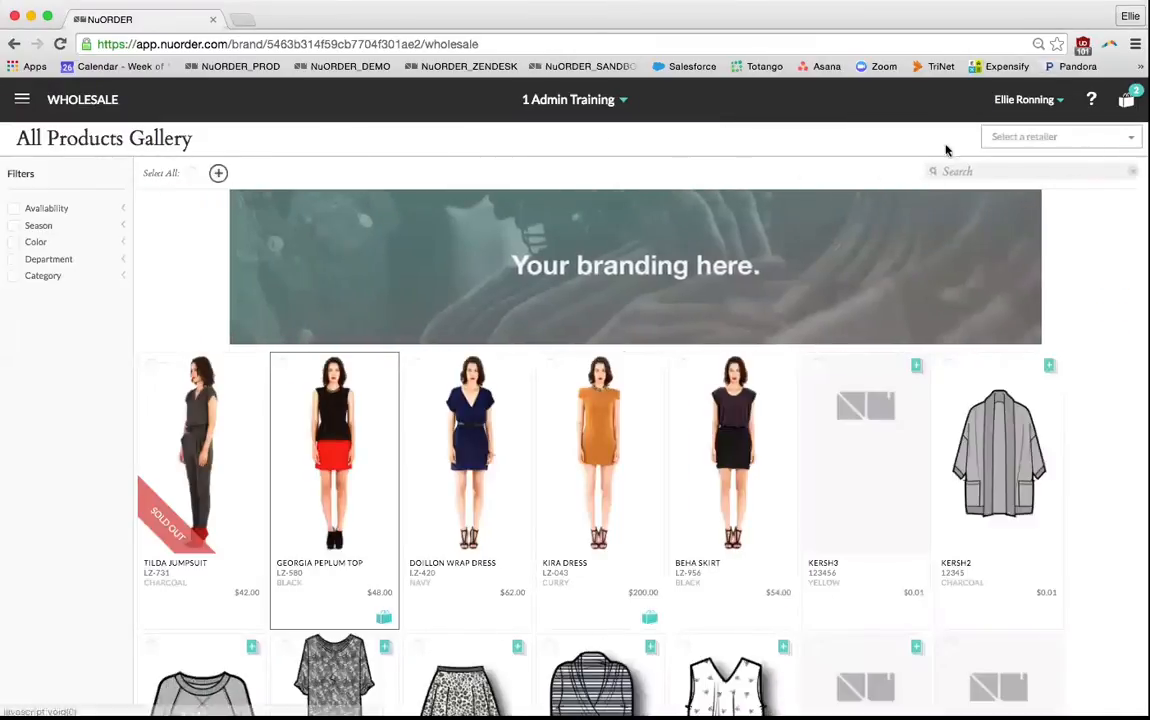